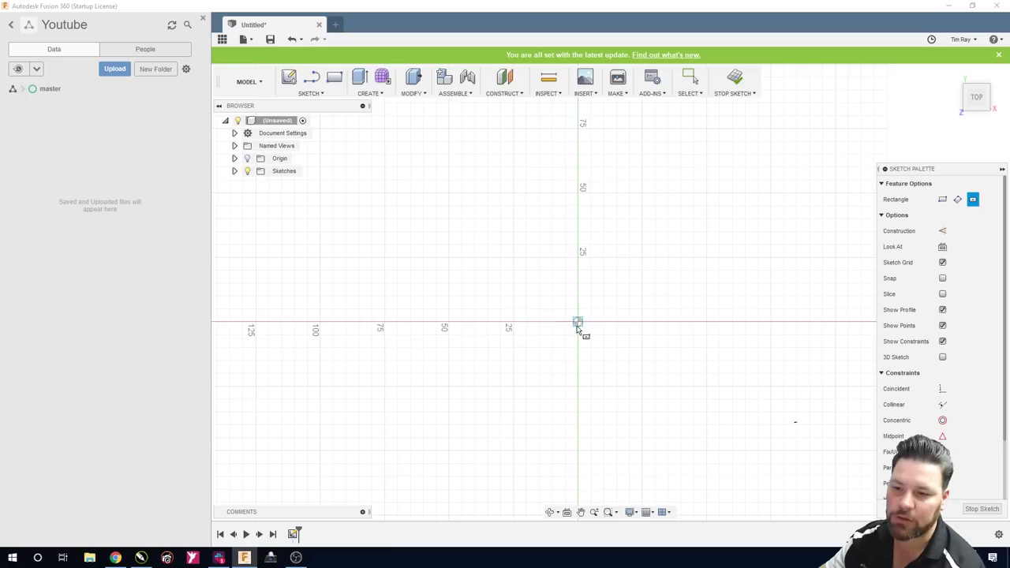
Draw a 50 mm by 50 mm center rectangle on the sketch origin
click(578, 323)
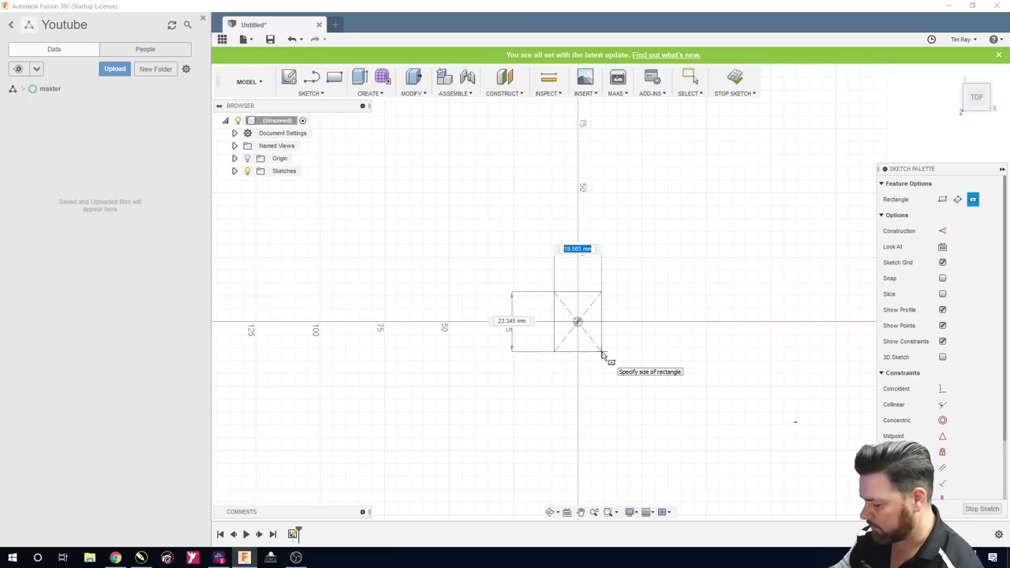
text(5)
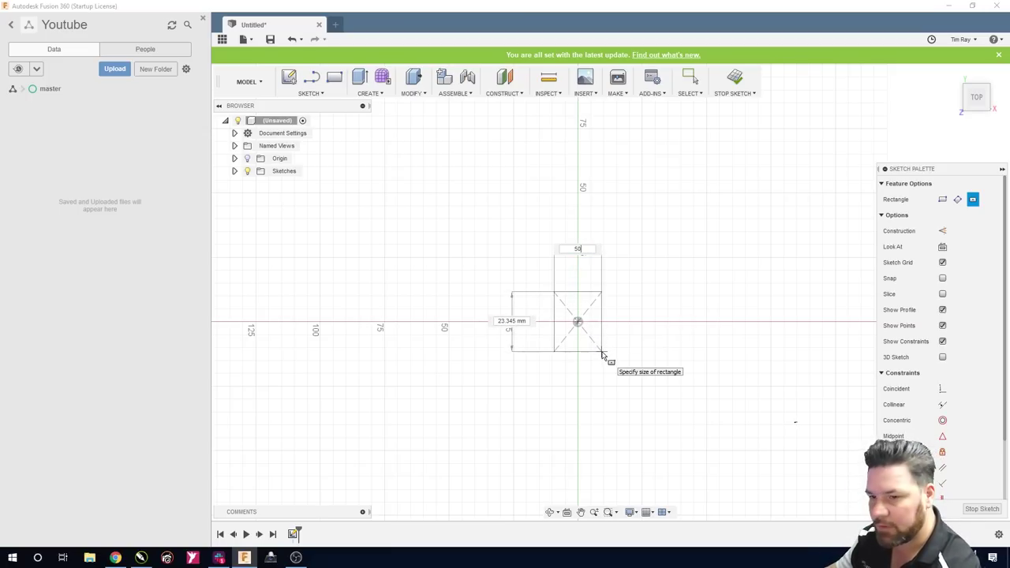
text(0)
key(Tab)
key(Tab)
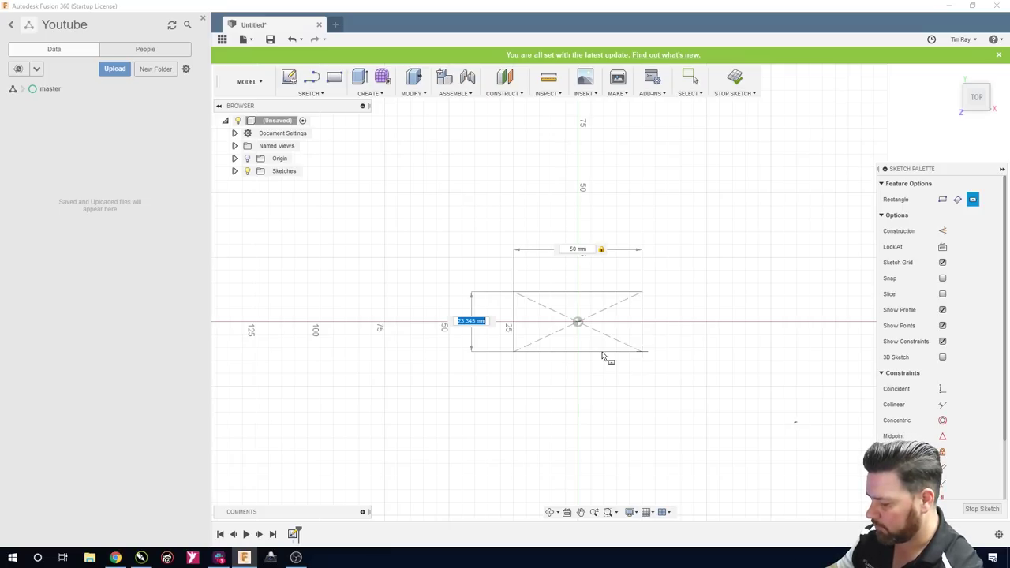
text(50)
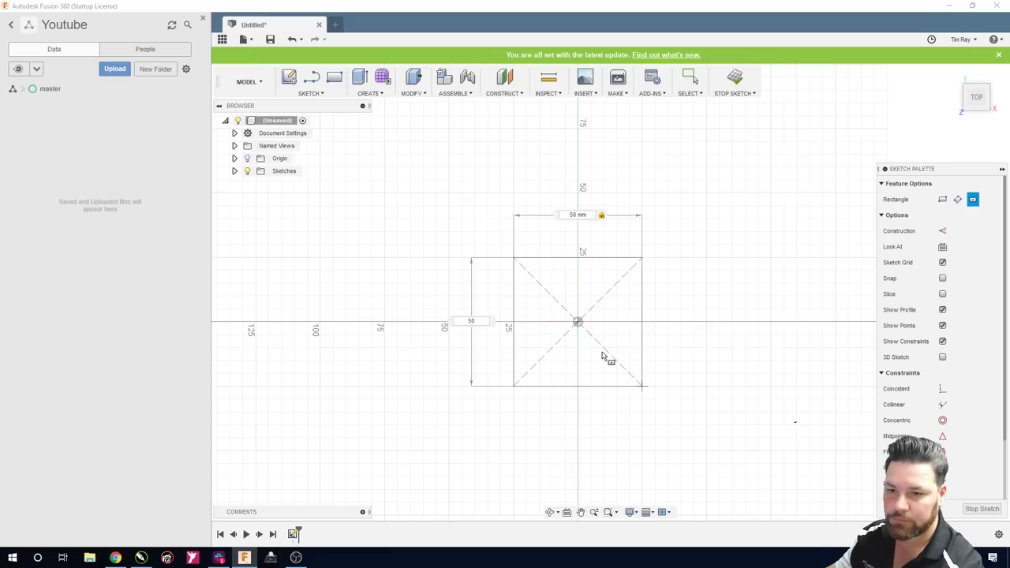
key(Return)
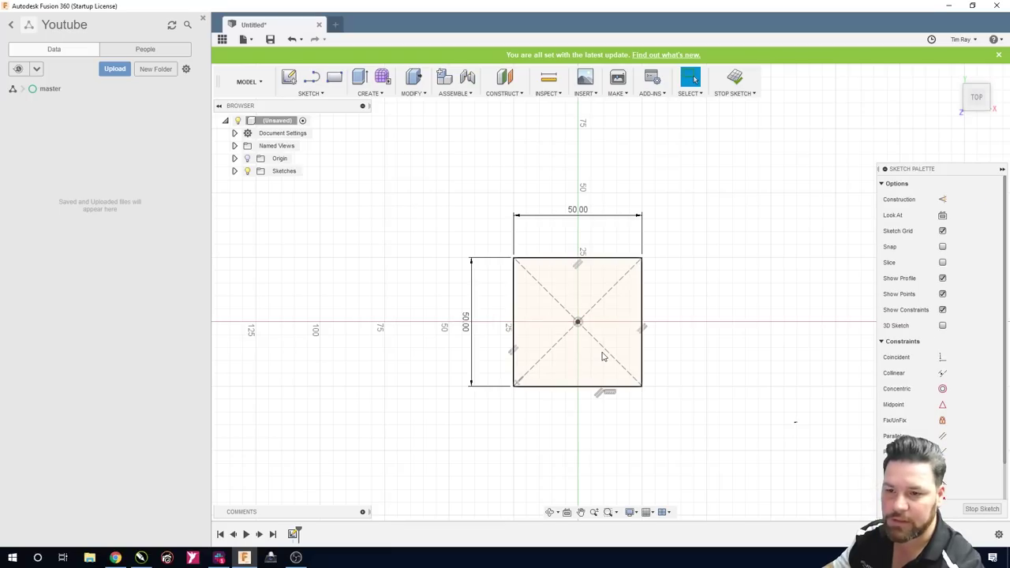
Draw a second center rectangle, 30 mm by 30 mm, on the sketch origin inside the first one
click(308, 94)
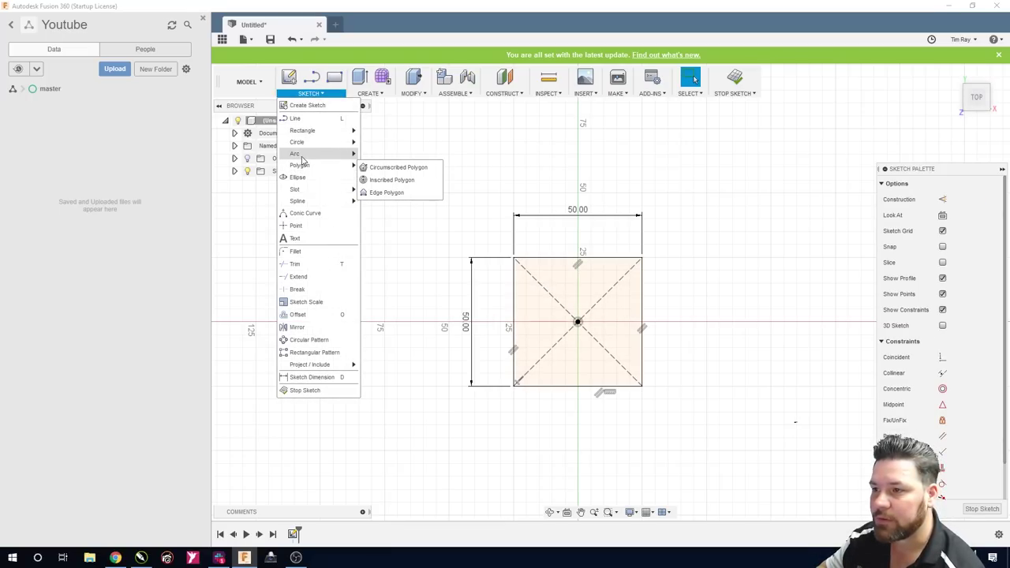
mouse_move(308, 133)
click(380, 158)
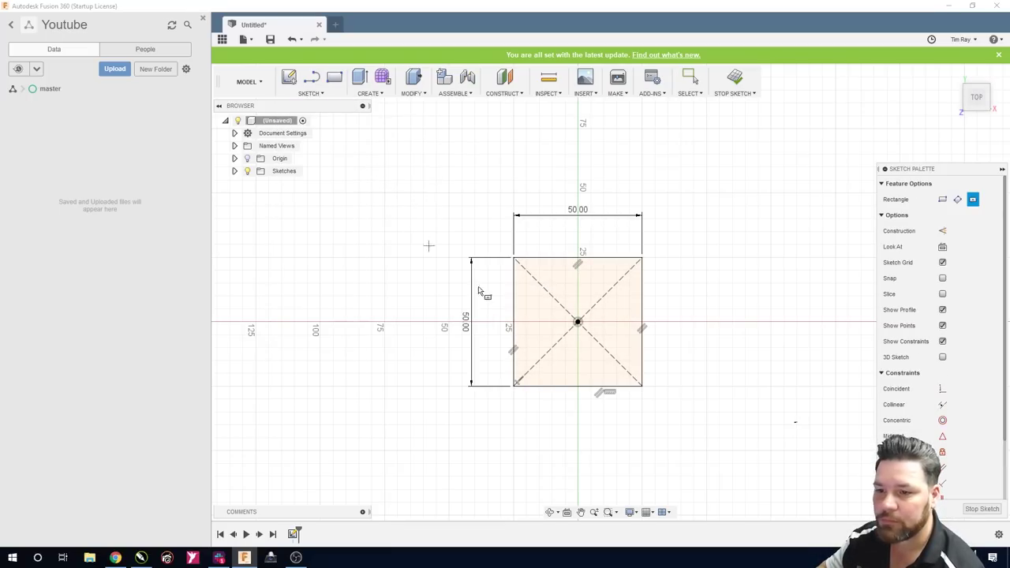
click(578, 321)
text(30)
key(Tab)
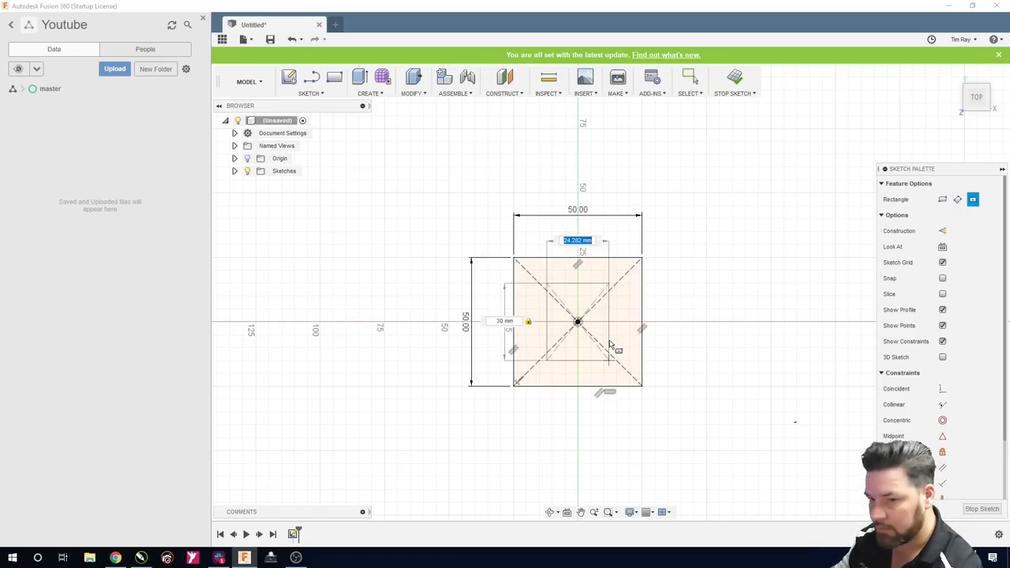
text(30)
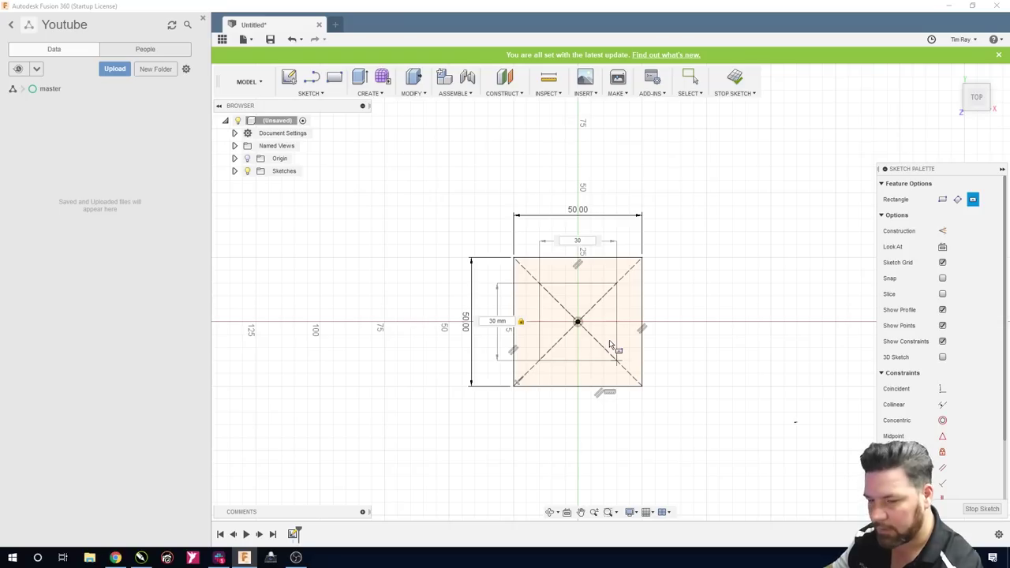
key(Return)
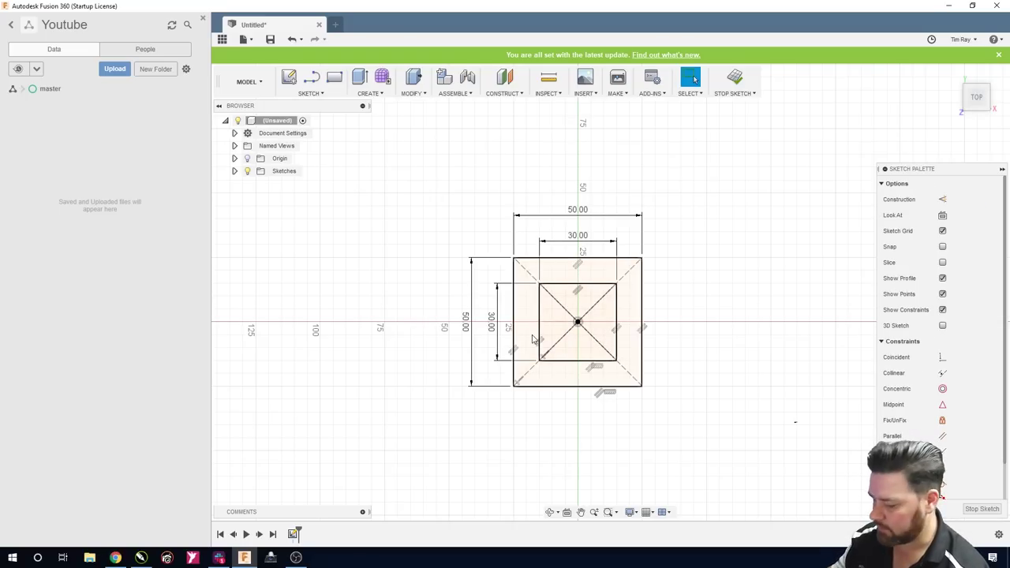
Convert all four sides of the inner 30 mm square to construction lines
click(540, 337)
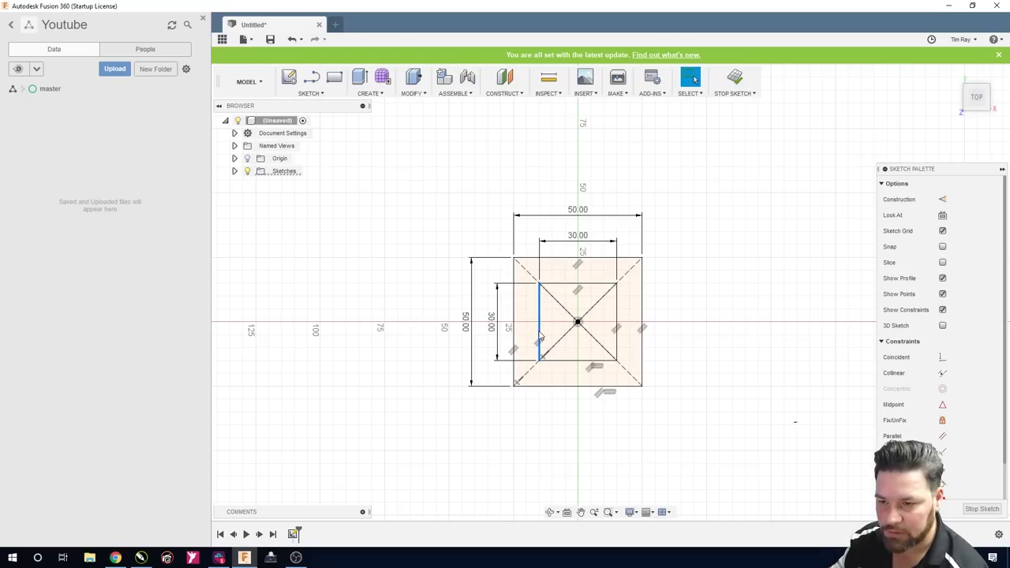
key(x)
click(567, 286)
key(x)
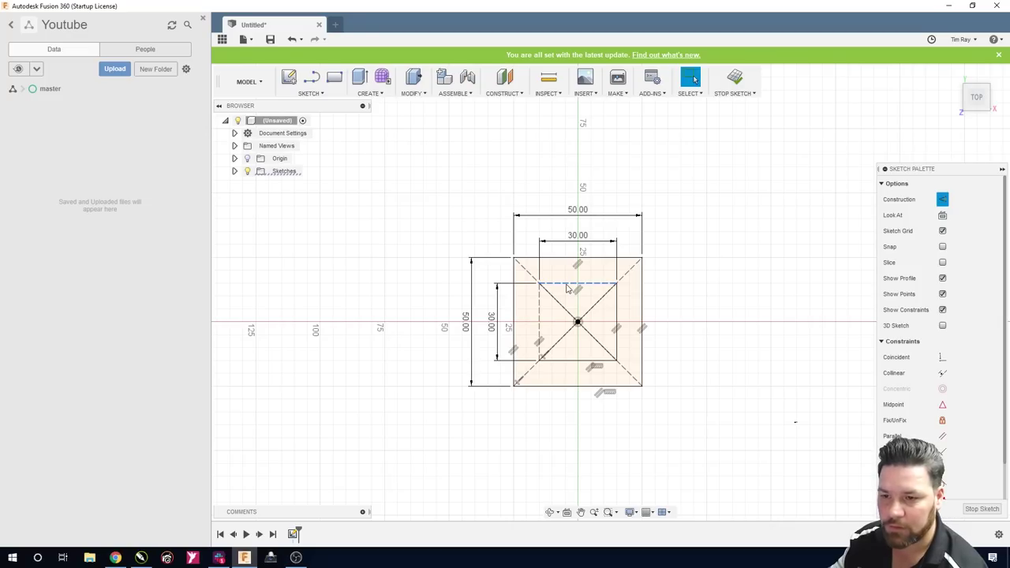
click(617, 304)
key(x)
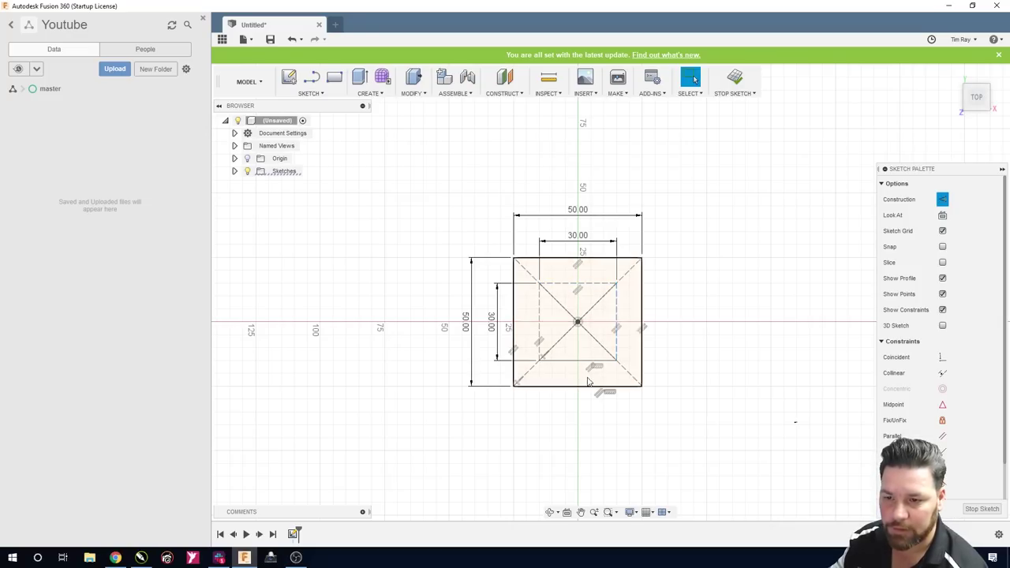
click(586, 361)
key(x)
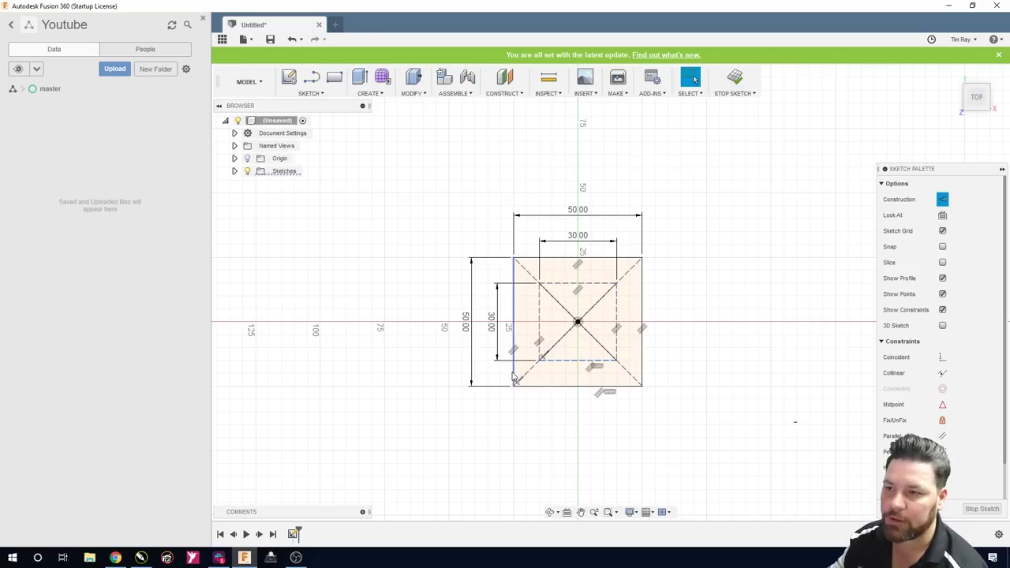
Place sketch points on the inner square's four corners and on the midpoints of its two vertical sides, and finish the sketch
click(310, 94)
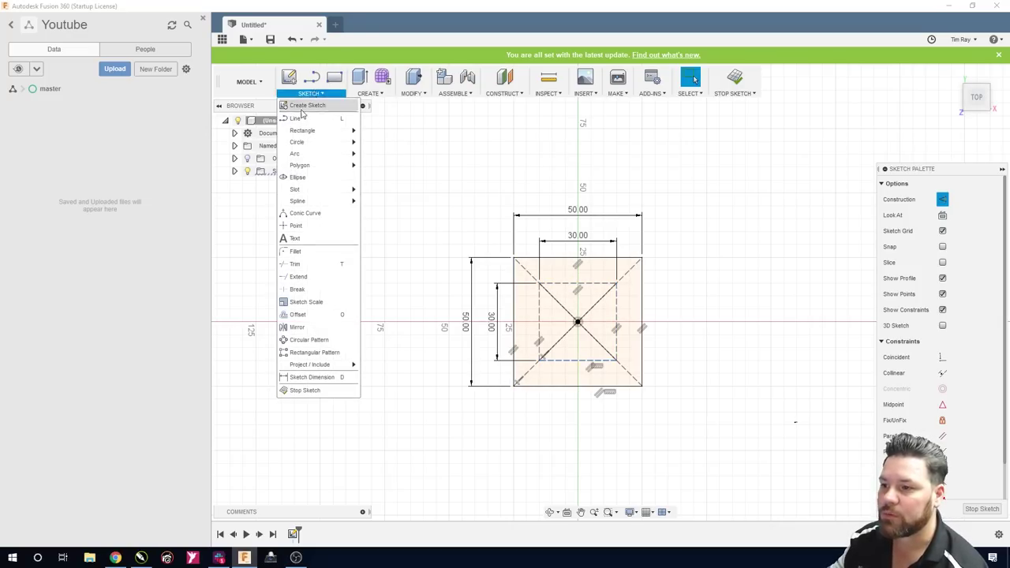
click(314, 227)
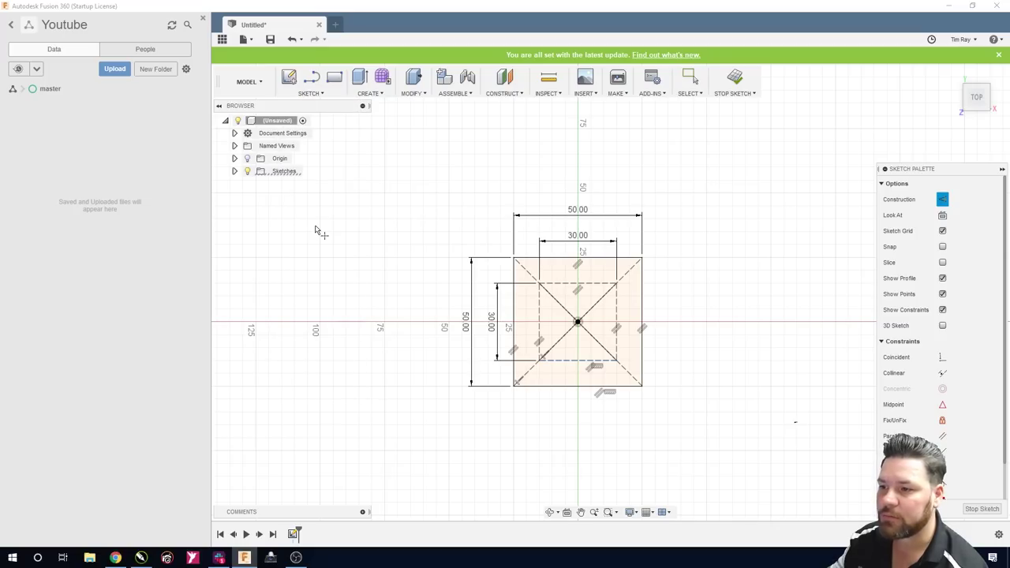
click(540, 284)
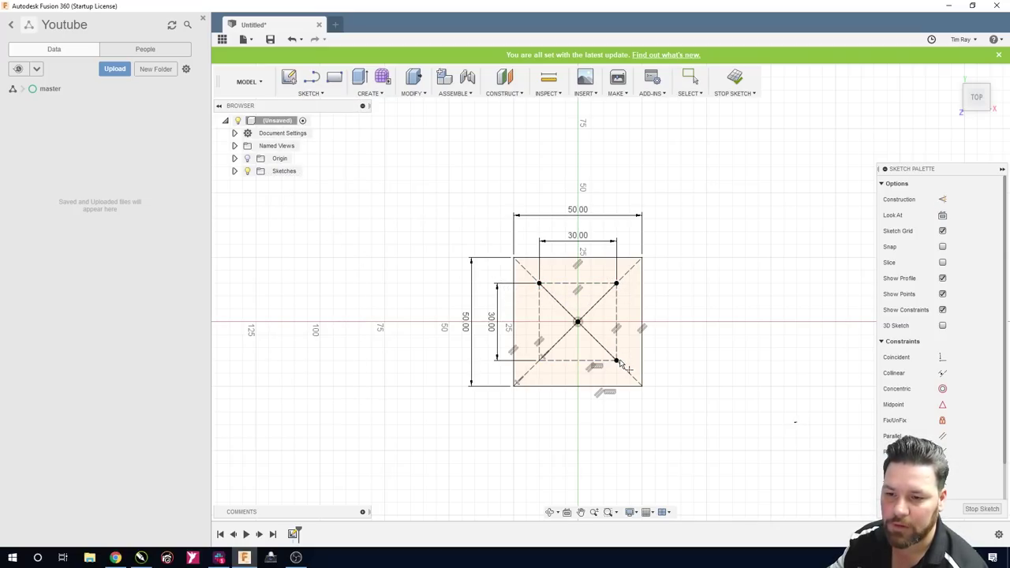
click(540, 361)
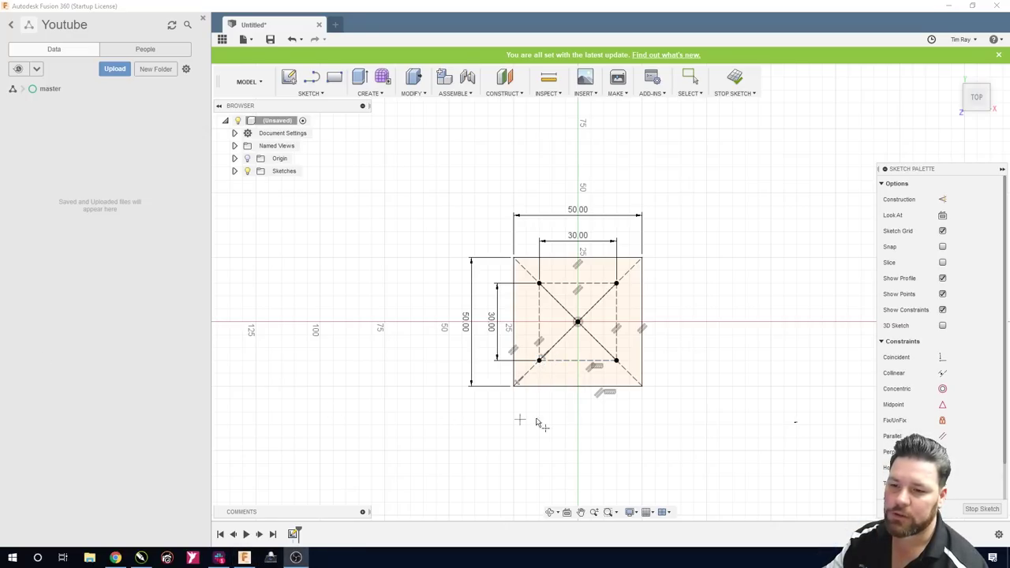
click(539, 322)
click(617, 322)
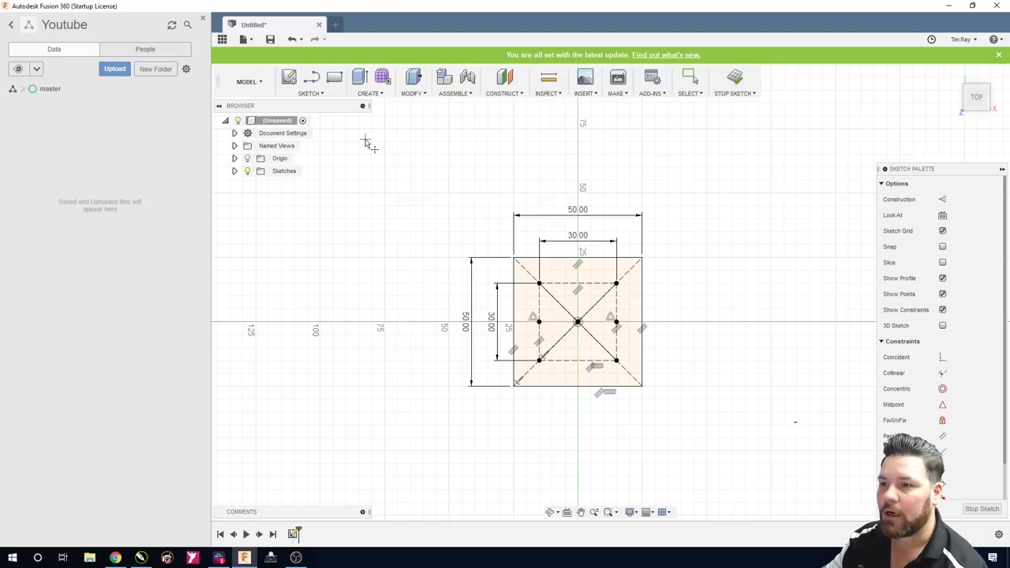
click(742, 74)
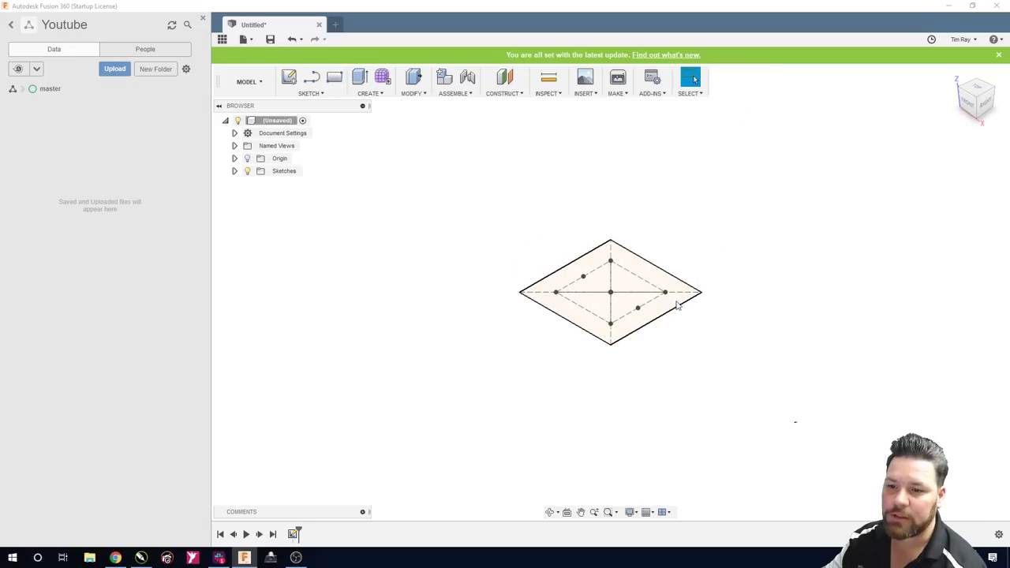
Extrude the square profile 50 mm upward as a new body
click(359, 79)
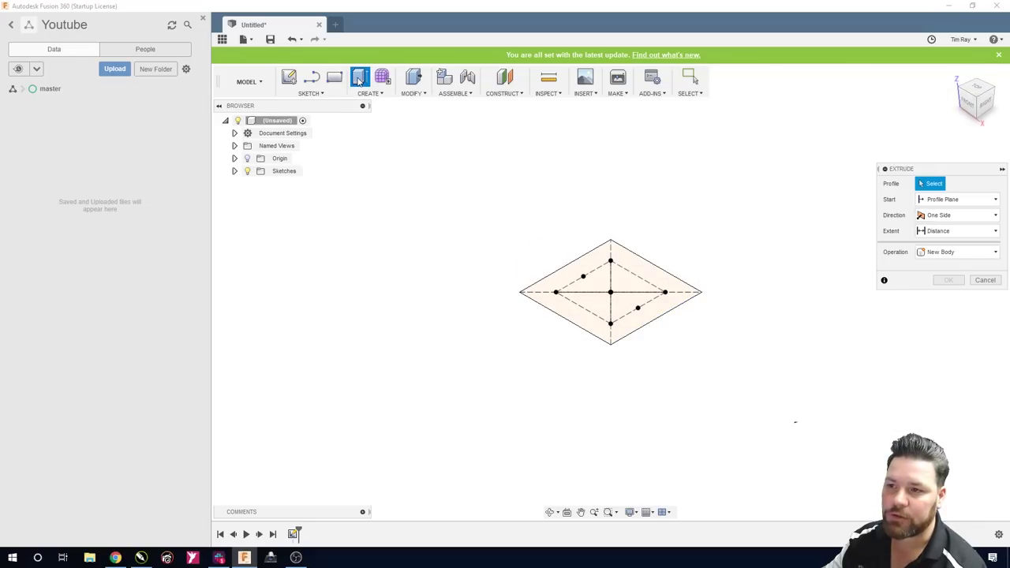
click(545, 303)
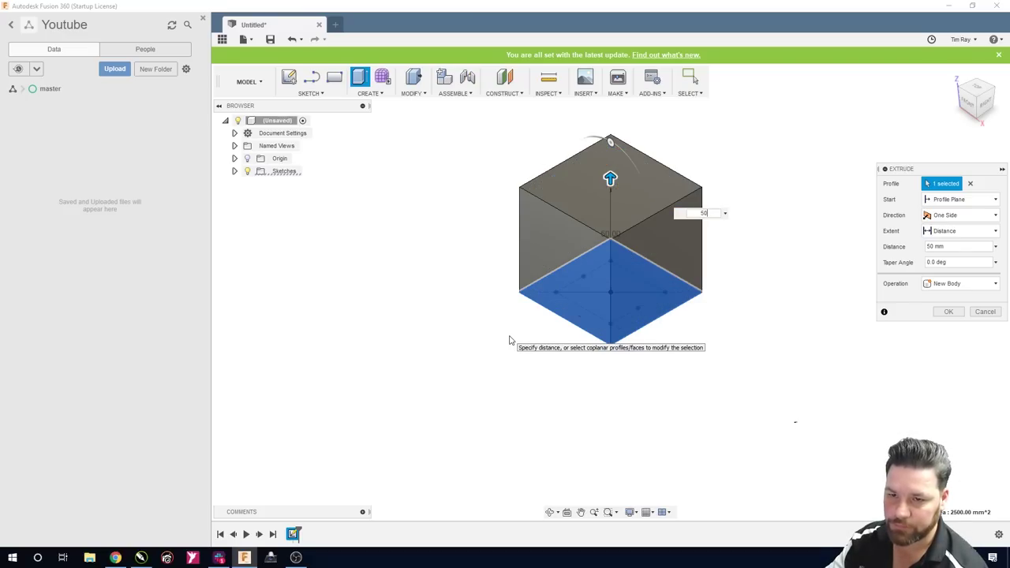
key(Return)
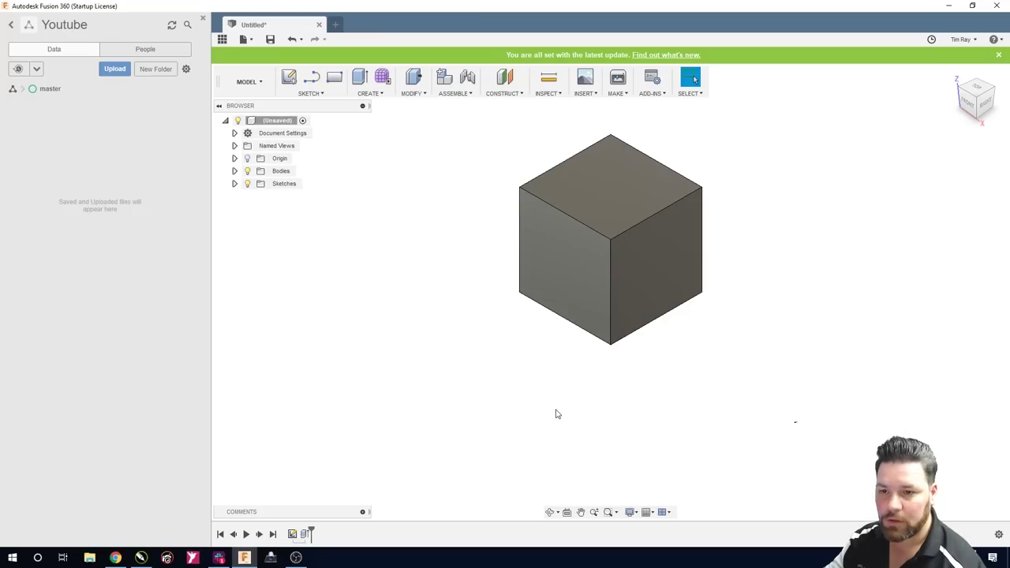
View the cube's underside and make Sketch1 visible on it
mouse_move(979, 105)
mouse_down()
mouse_move(982, 68)
mouse_move(977, 110)
mouse_up()
click(977, 110)
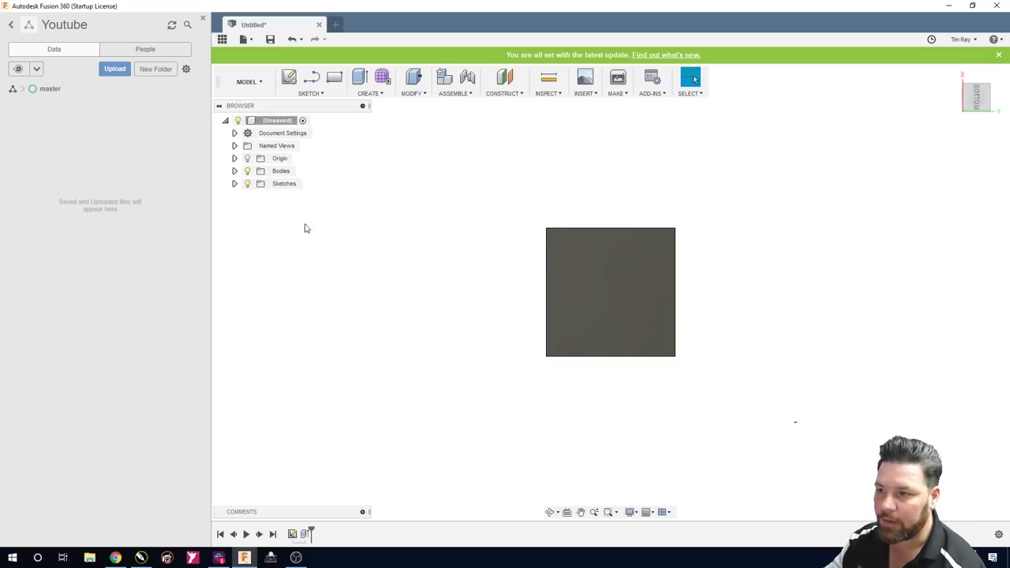
click(234, 183)
click(256, 196)
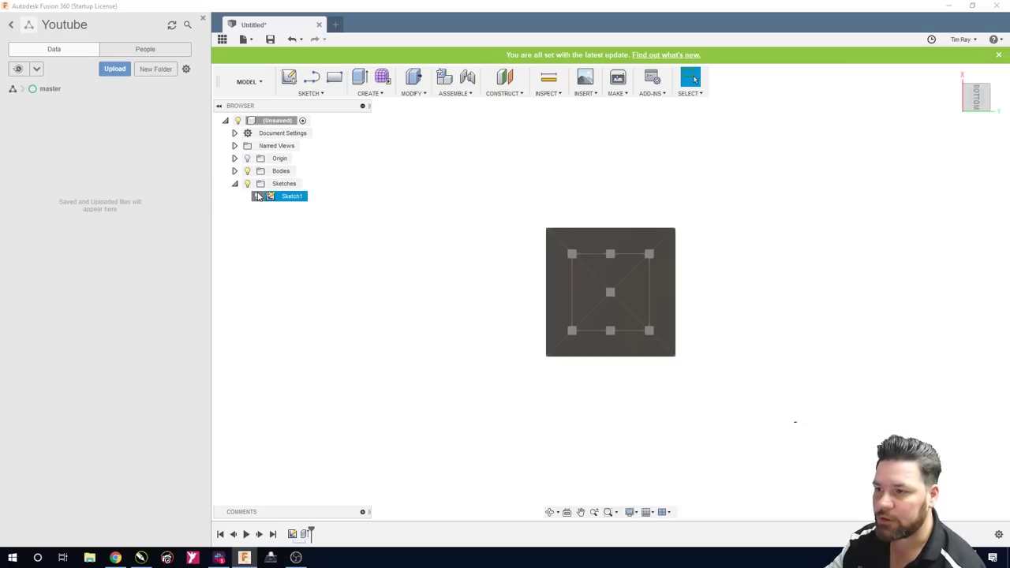
Cut a 10 mm diameter sphere into the cube's bottom face at the sketch's center point
click(369, 93)
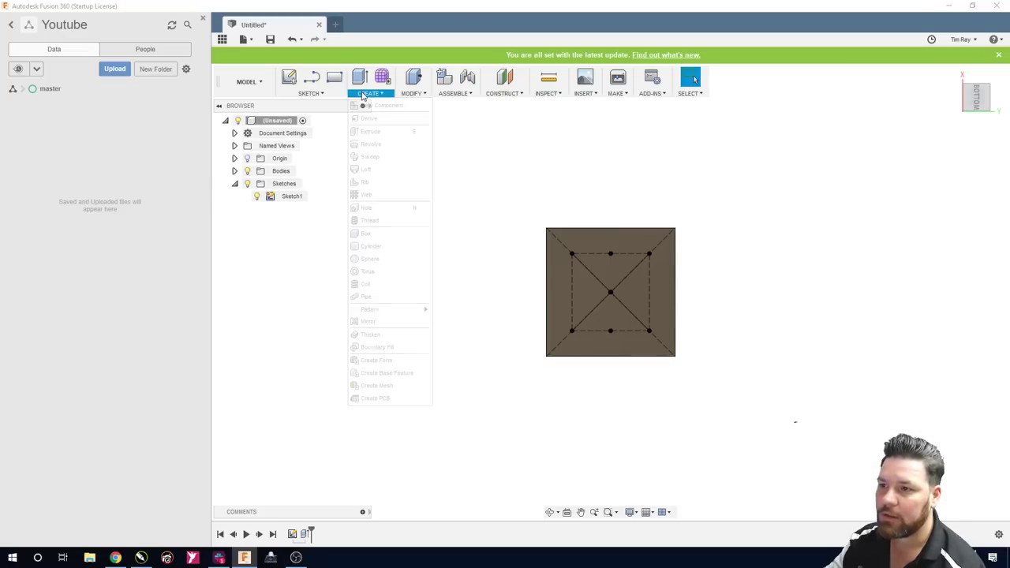
click(366, 259)
click(611, 293)
click(610, 293)
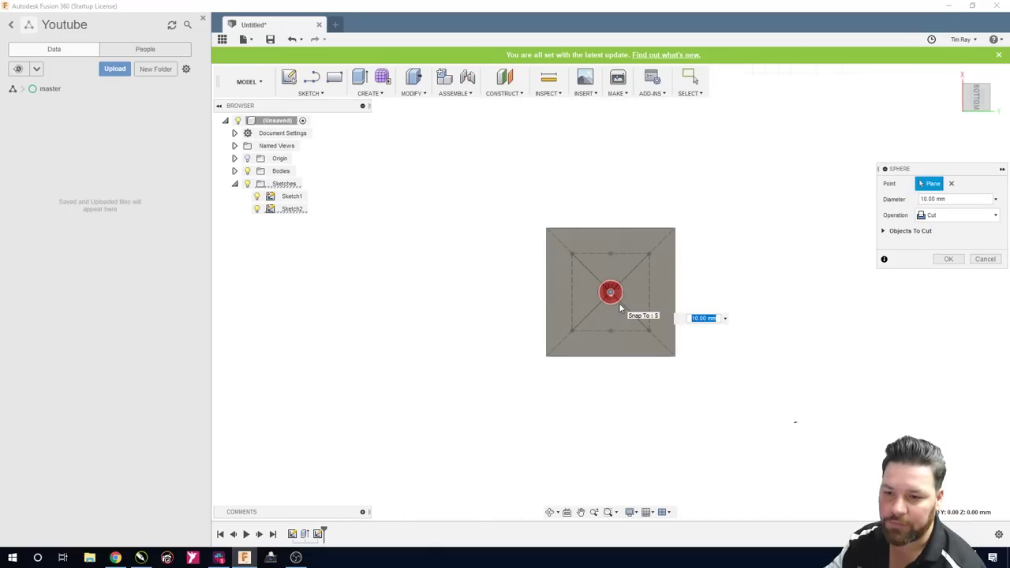
key(Escape)
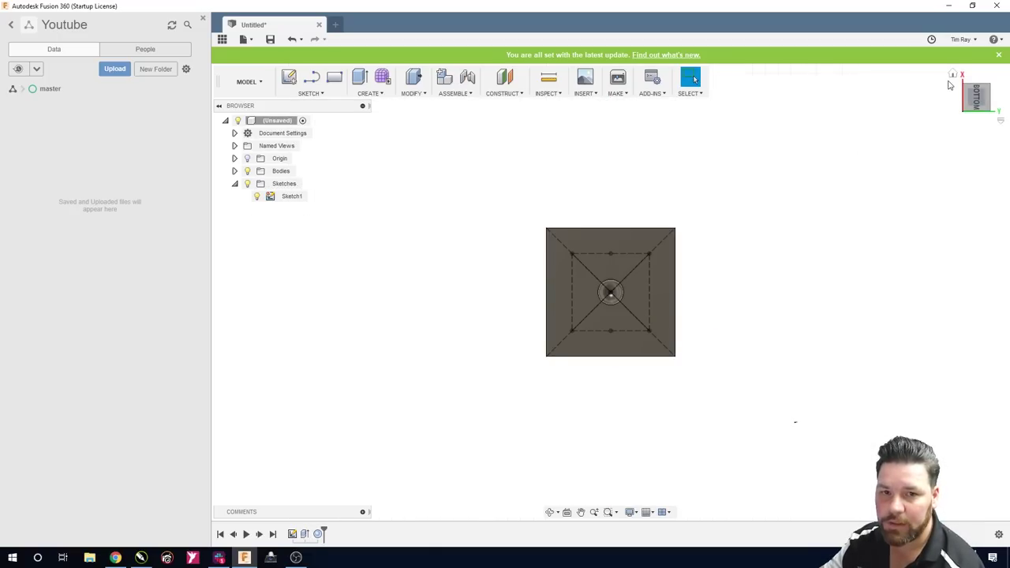
Start a new sketch on the cube's top face, viewed from above
click(953, 75)
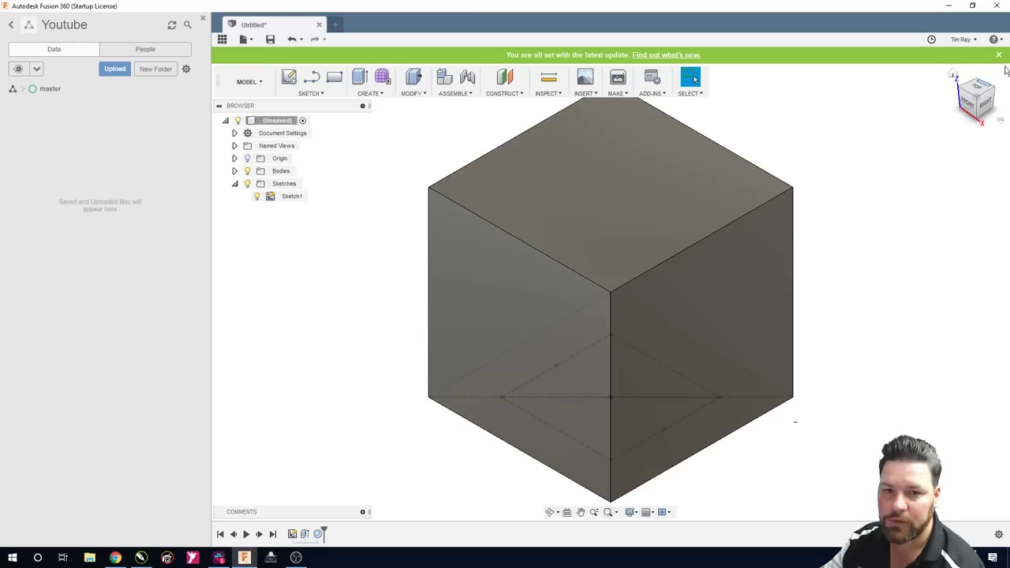
click(977, 86)
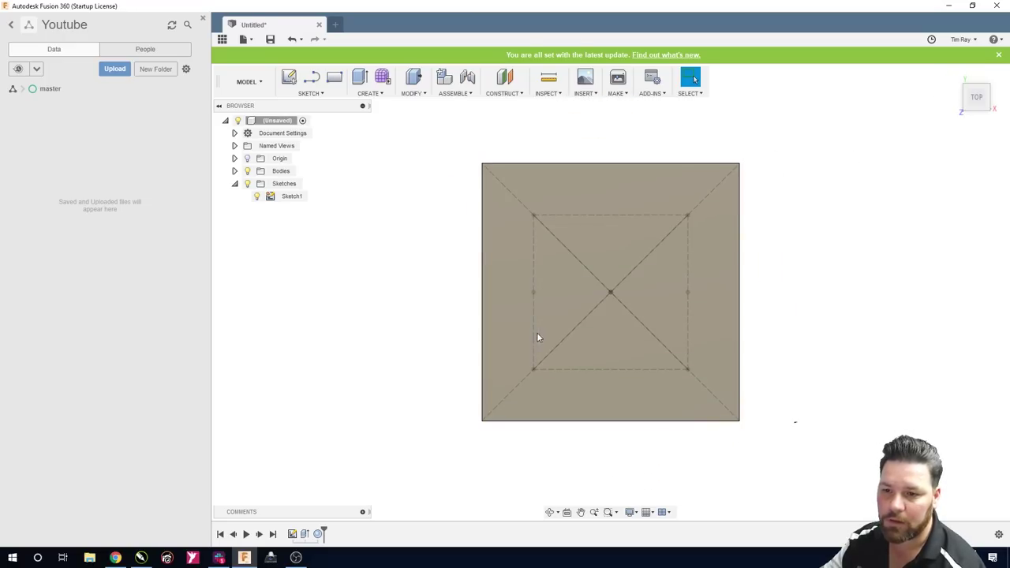
right_drag(530, 214, 487, 259)
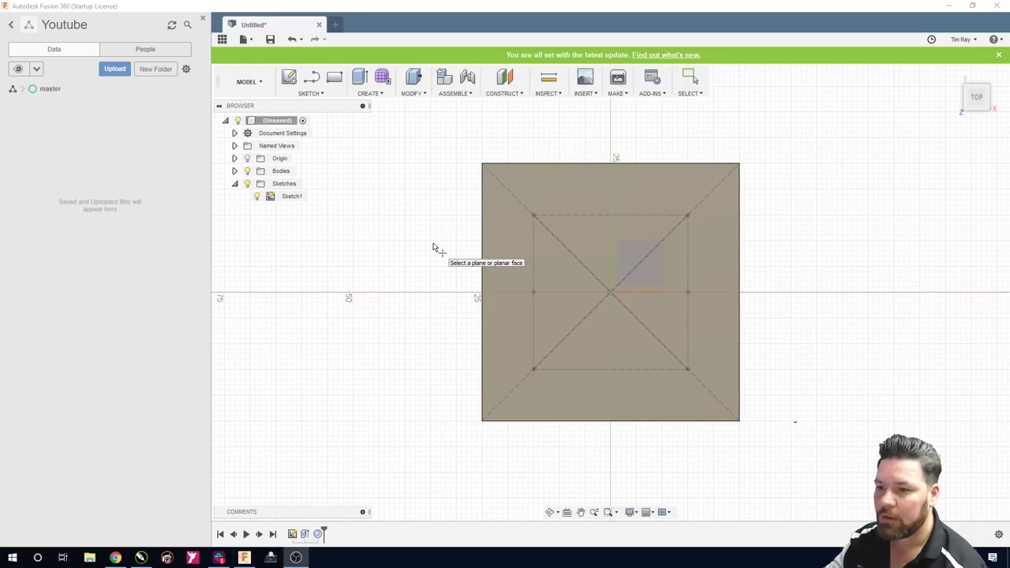
key(Escape)
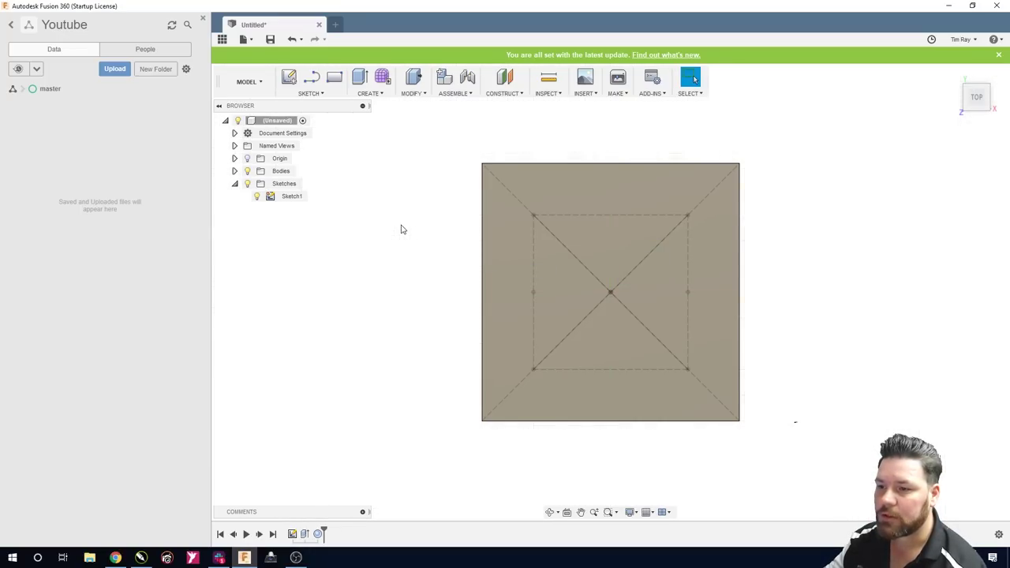
click(519, 257)
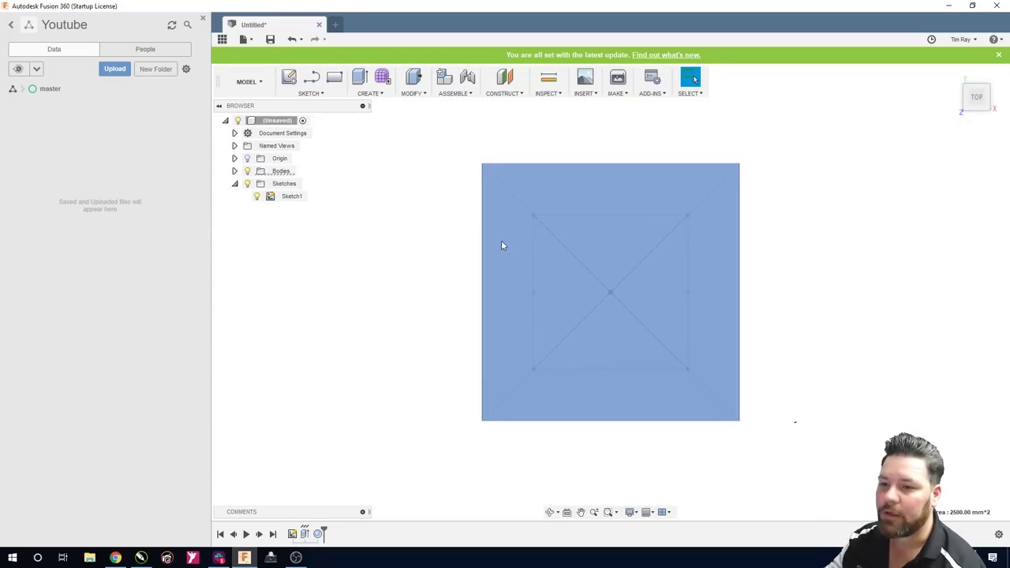
click(289, 80)
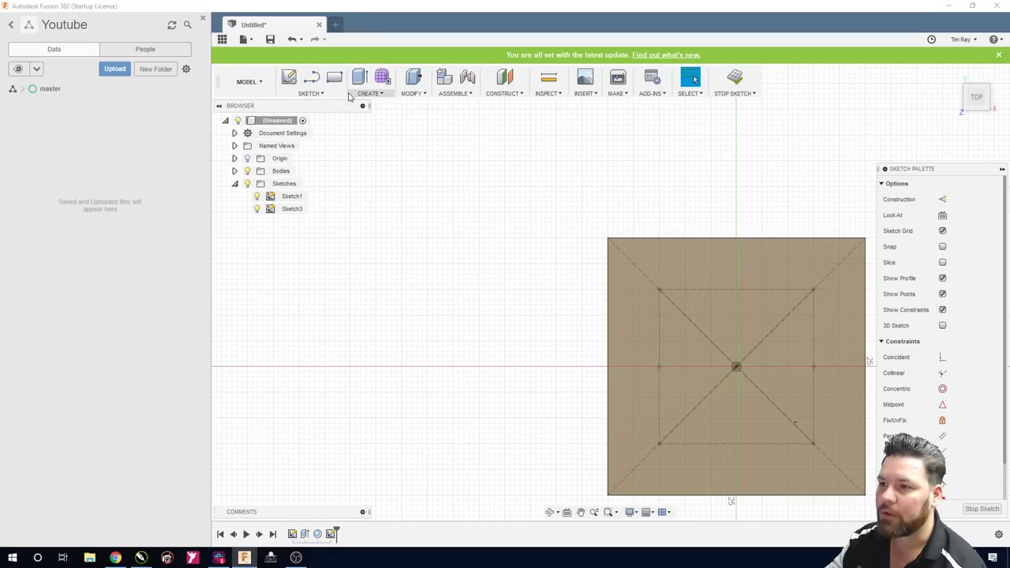
Place sketch points on the inner square's four corners and its two vertical-side midpoints on the top face, and finish the sketch
click(320, 94)
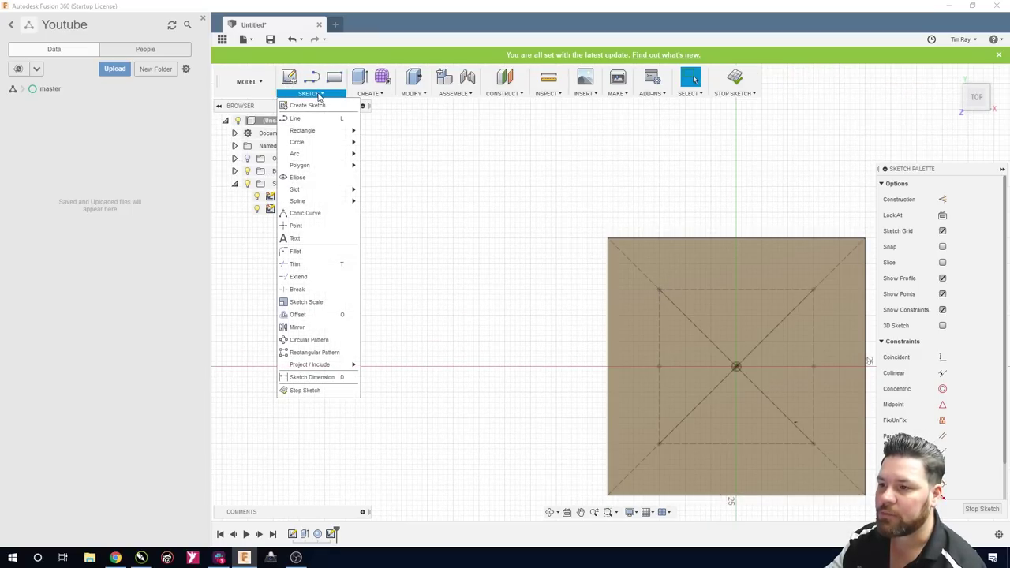
click(296, 226)
click(660, 291)
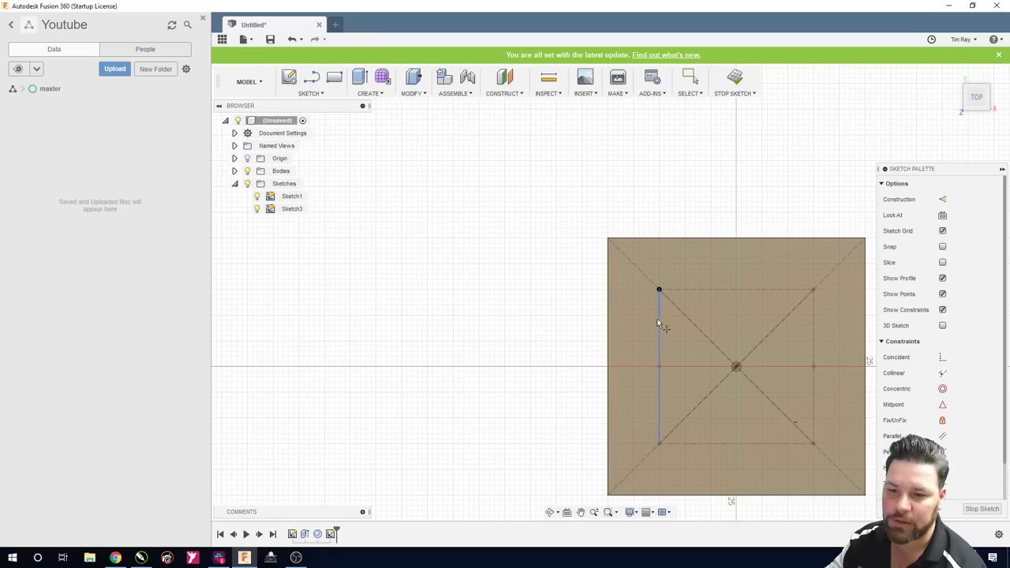
click(659, 367)
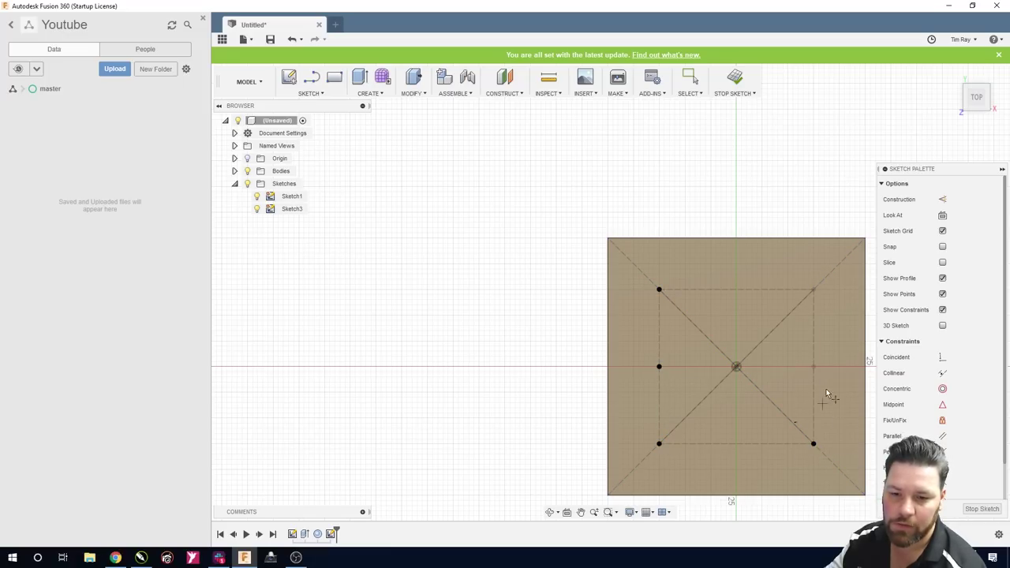
click(815, 367)
click(814, 291)
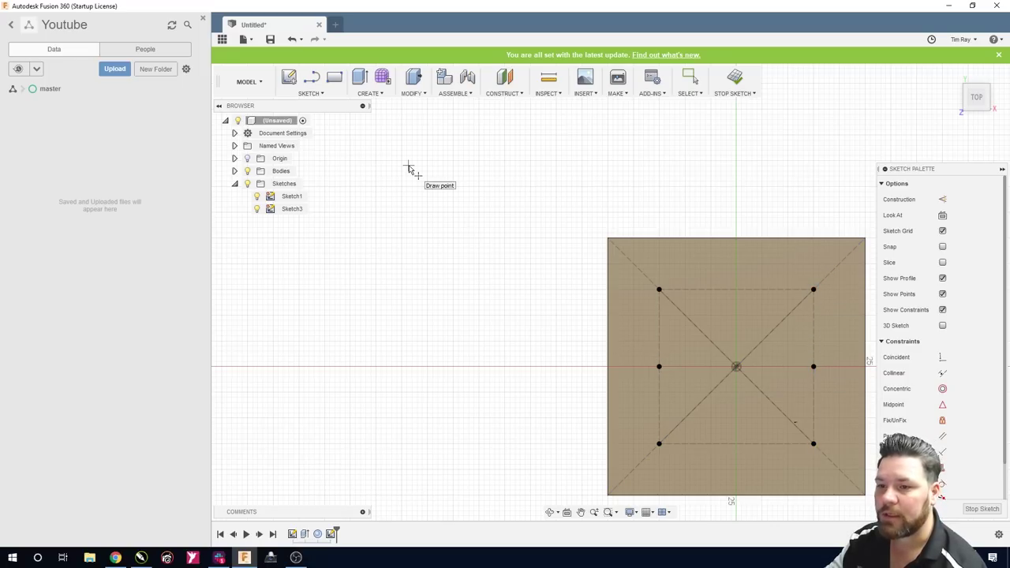
click(734, 77)
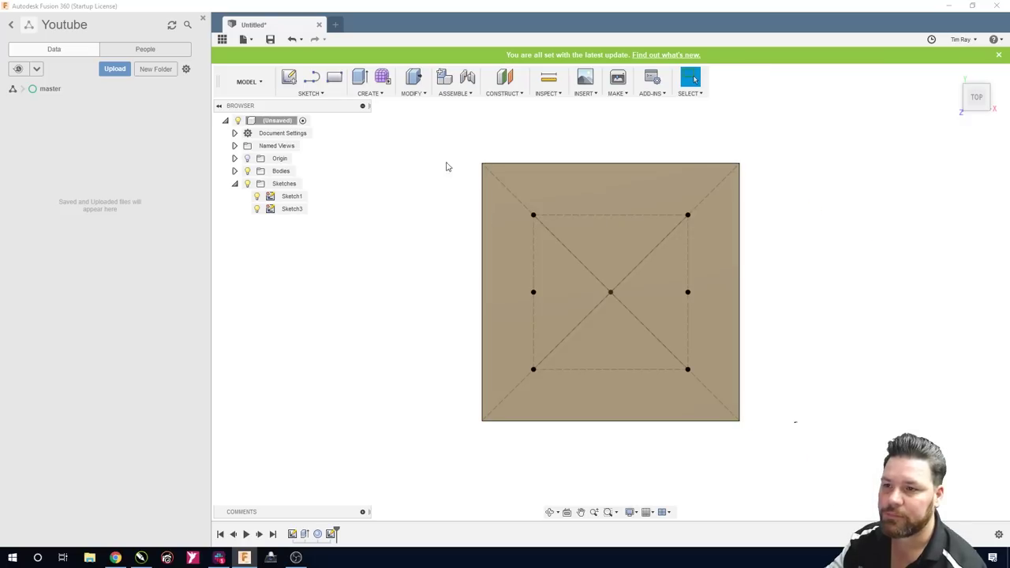
Cut a 10 mm diameter sphere into the top face at the upper-left sketch point
click(369, 93)
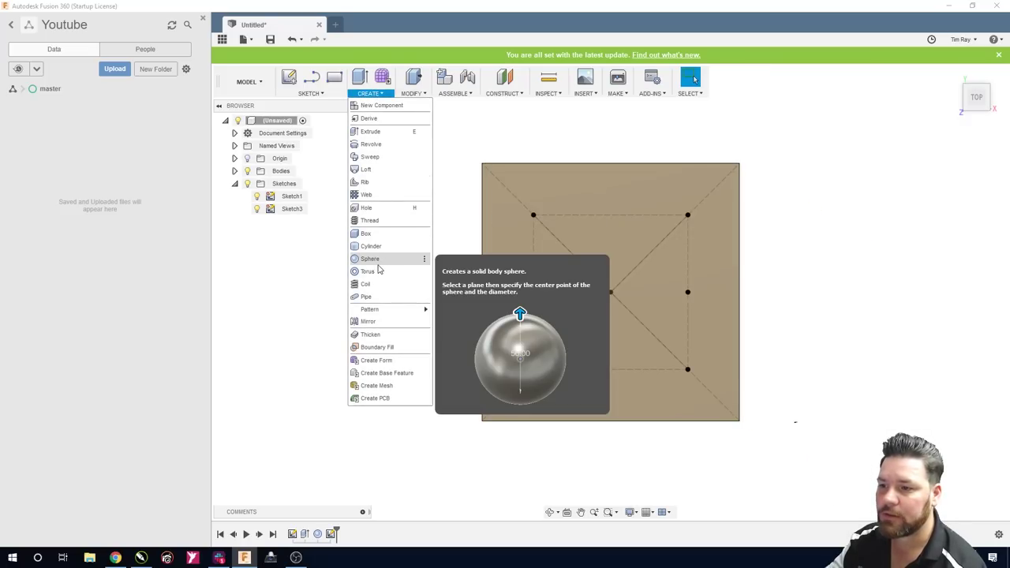
click(371, 258)
click(533, 200)
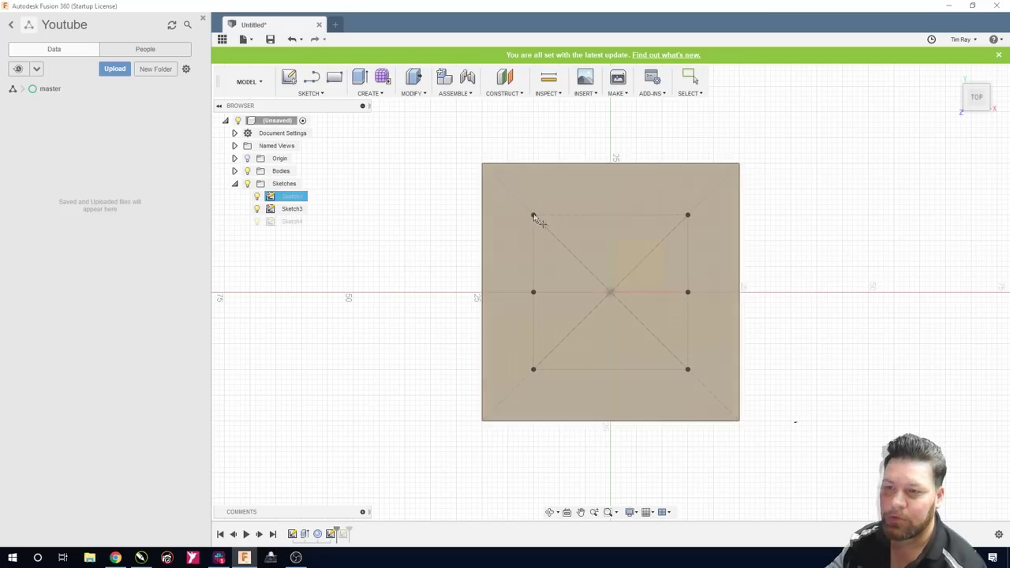
click(534, 215)
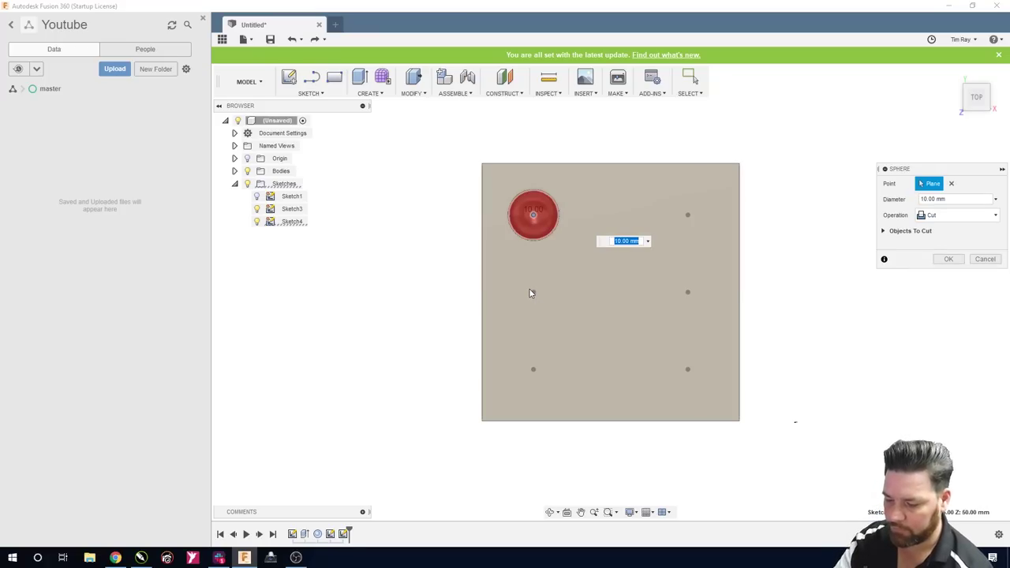
key(Return)
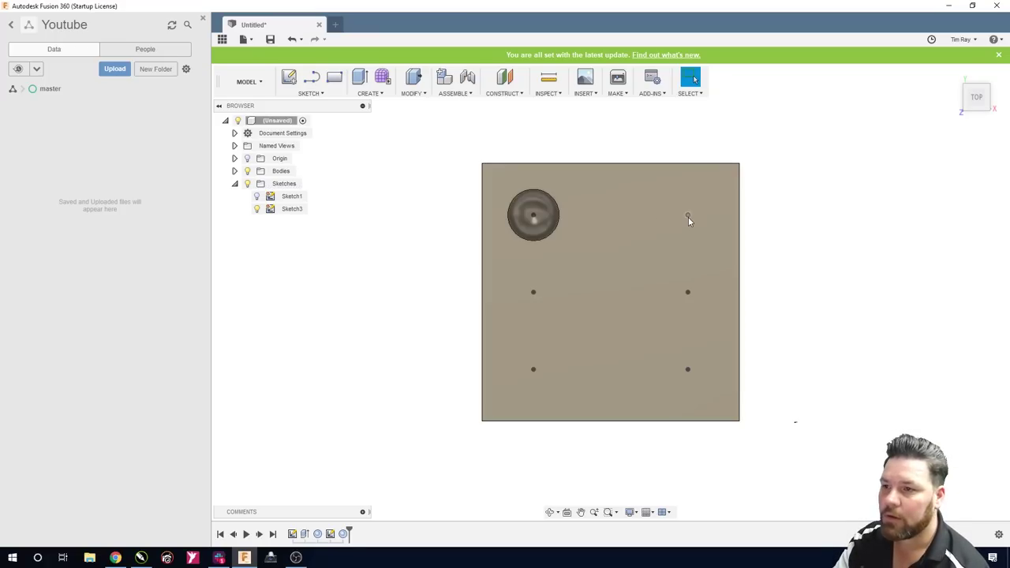
Cut a 10 mm diameter sphere into the top face at the upper-right sketch point
click(369, 93)
click(367, 260)
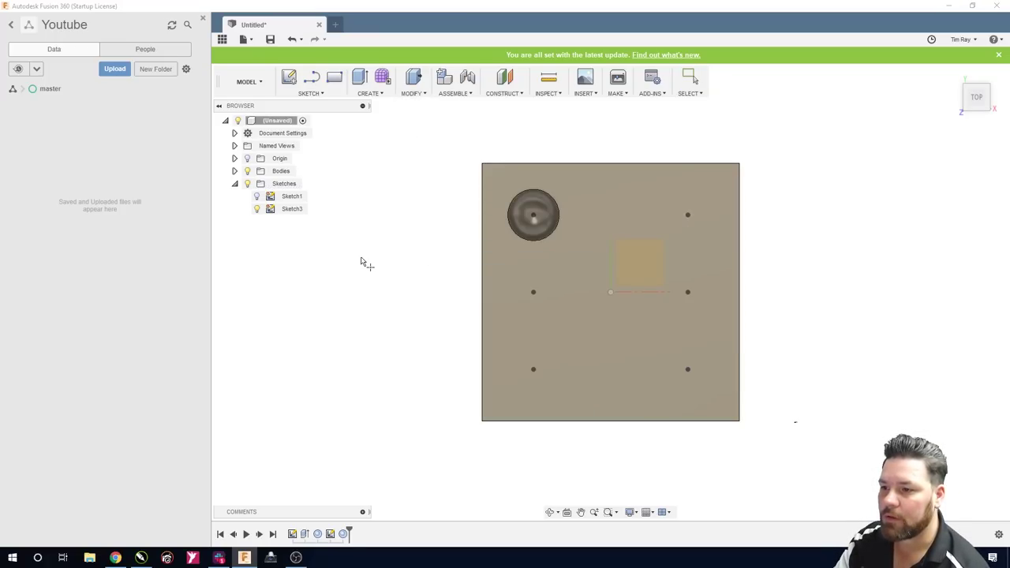
click(687, 215)
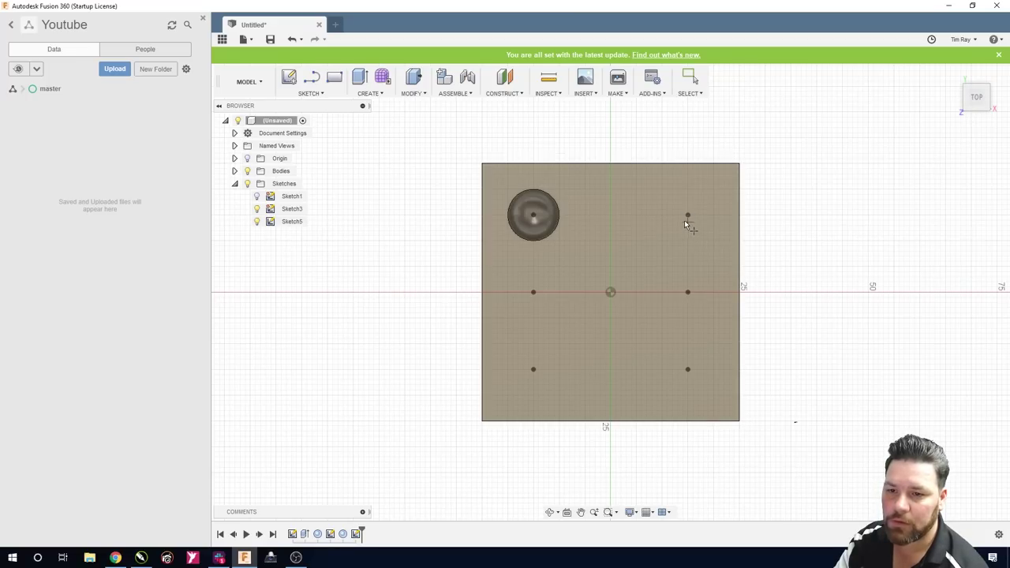
click(688, 215)
key(Return)
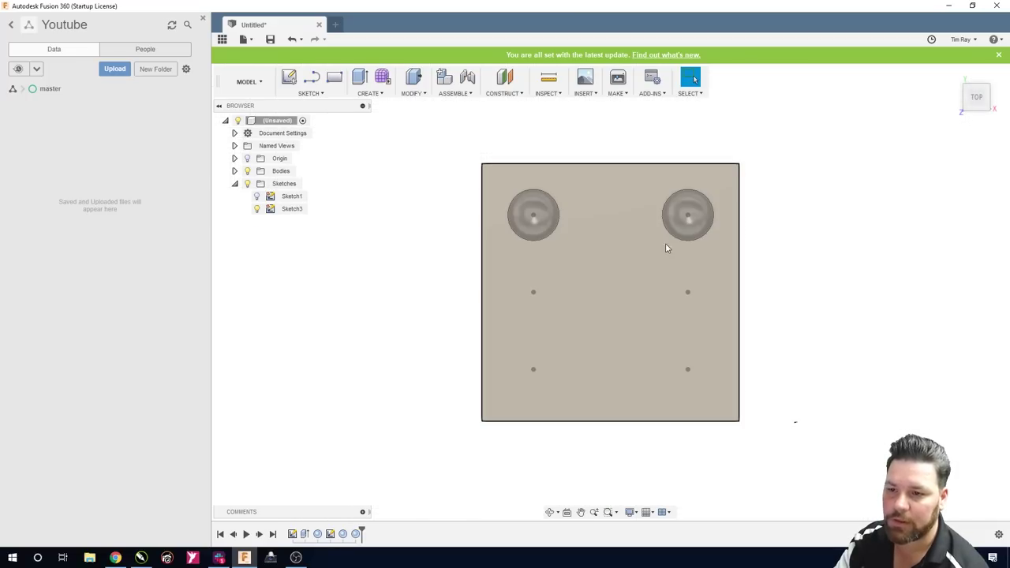
Cut a 10 mm diameter sphere into the top face at the middle-left sketch point
click(370, 94)
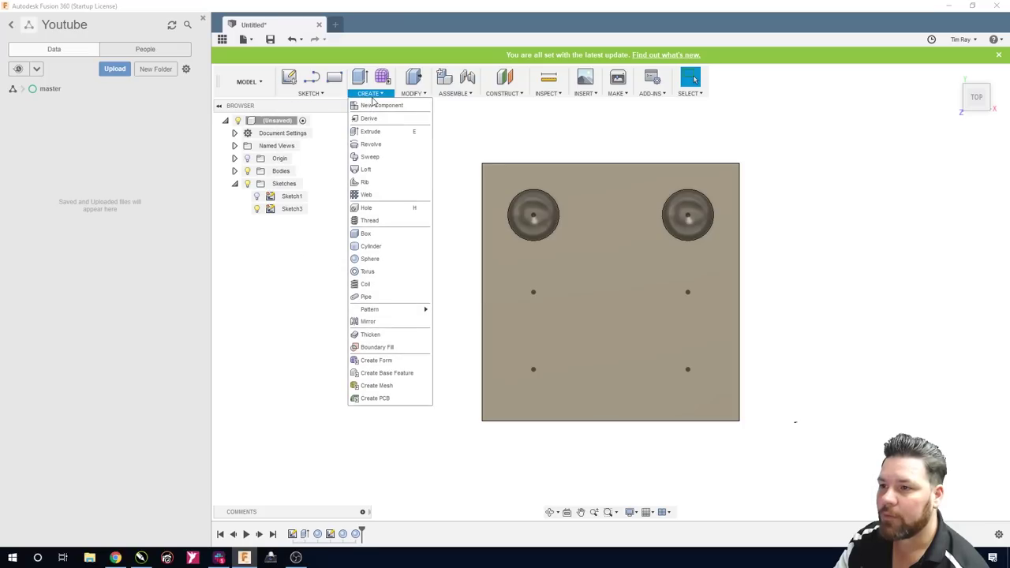
click(369, 259)
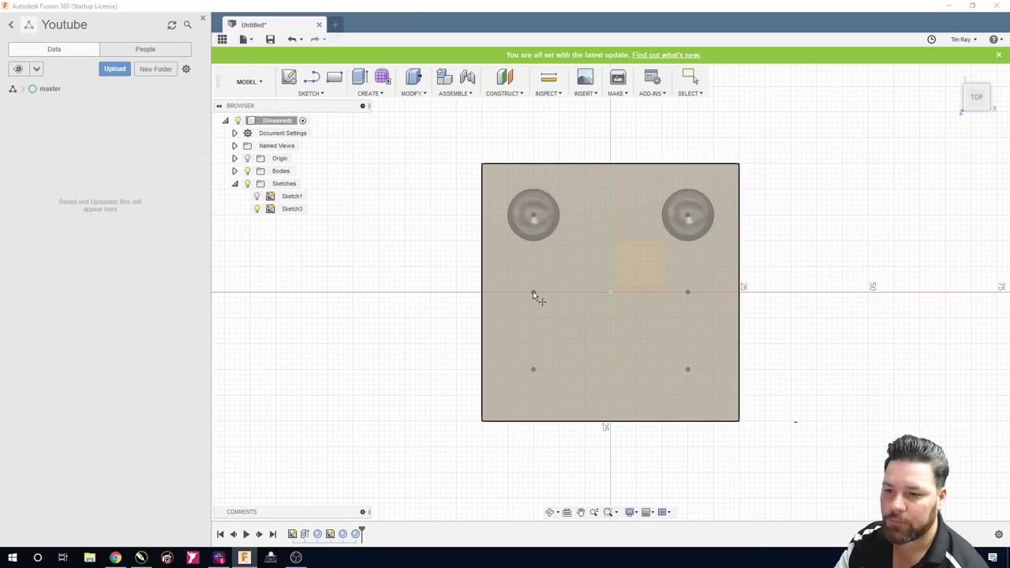
click(534, 292)
key(Return)
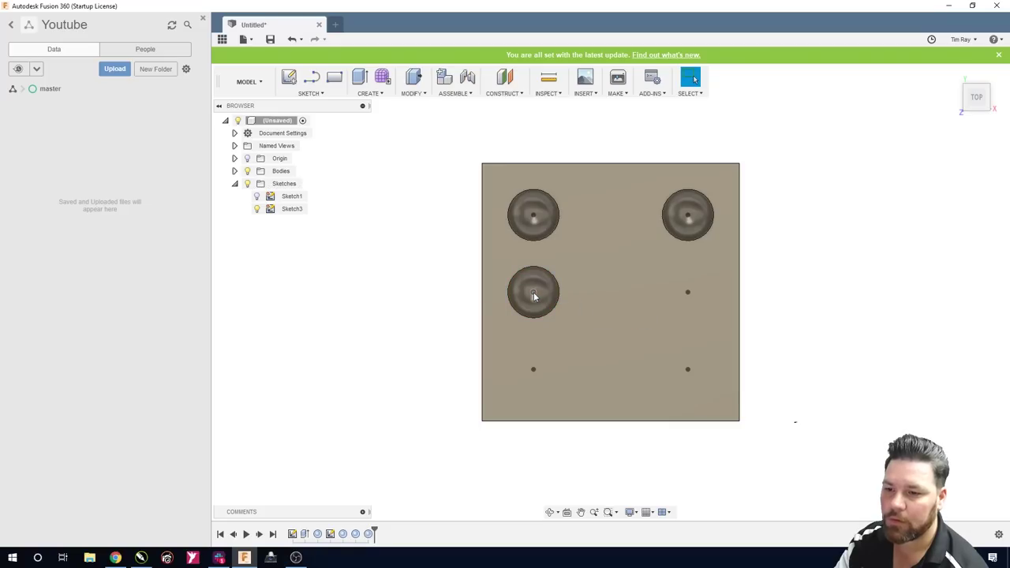
Cut a 10 mm diameter sphere into the top face at the middle-right sketch point
click(369, 93)
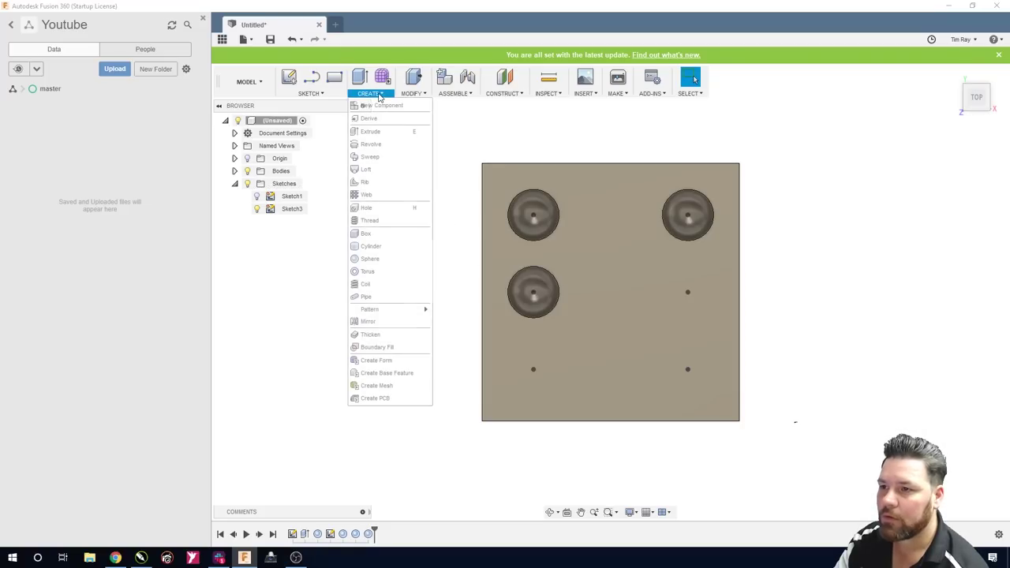
click(370, 259)
click(688, 294)
key(Return)
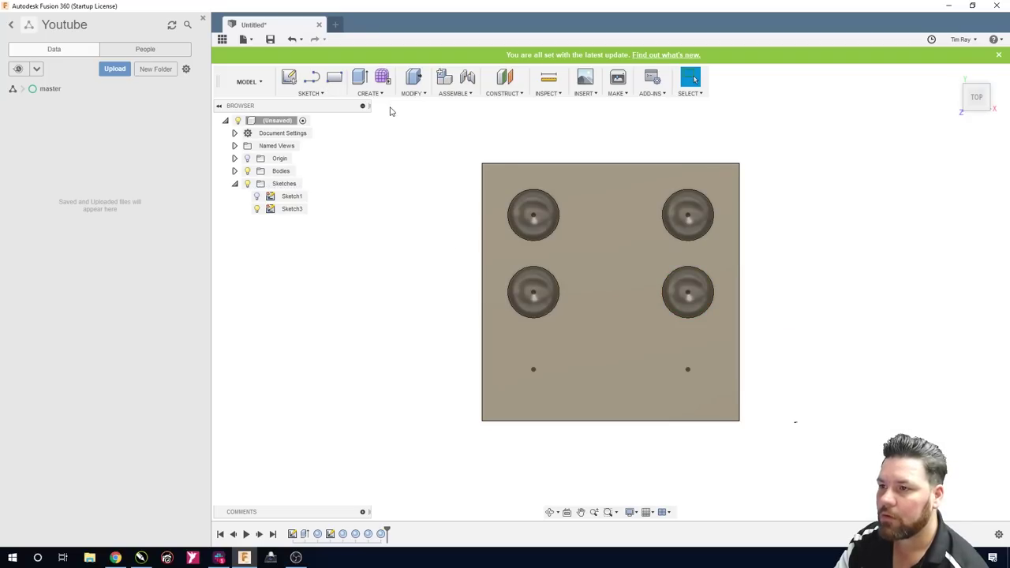
Cut a 10 mm diameter sphere into the top face at the lower-left sketch point
click(370, 94)
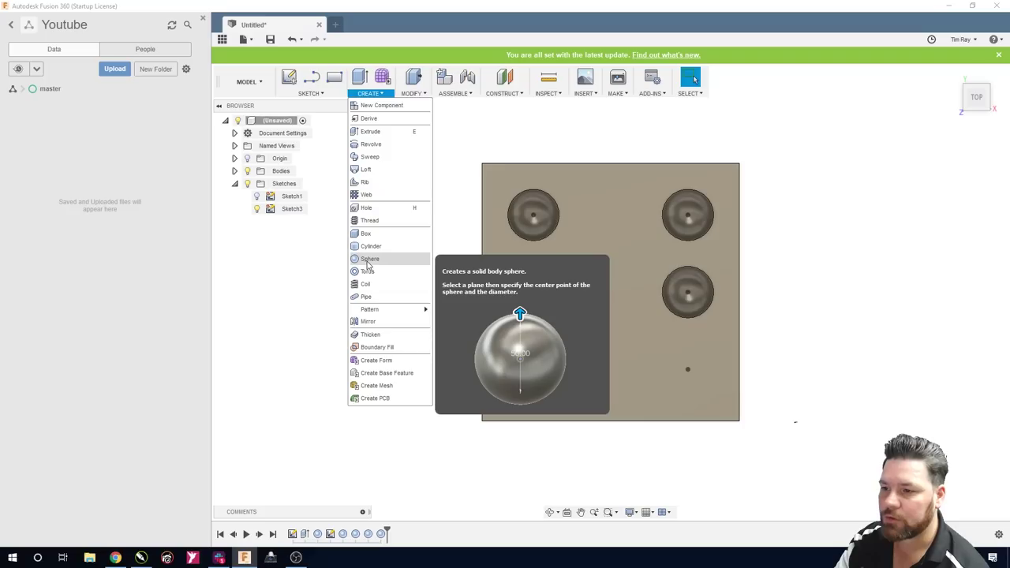
click(368, 266)
click(490, 370)
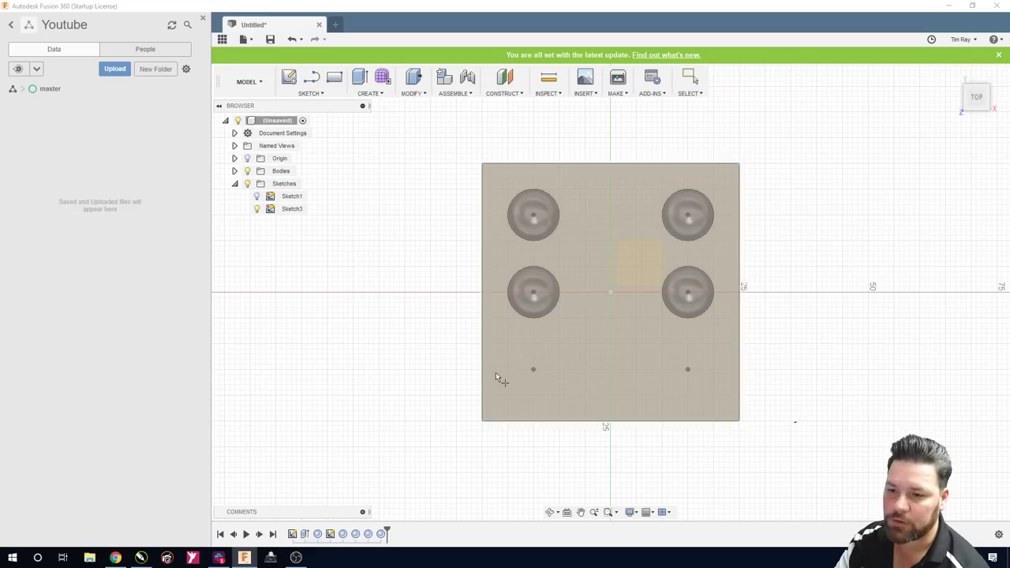
click(535, 369)
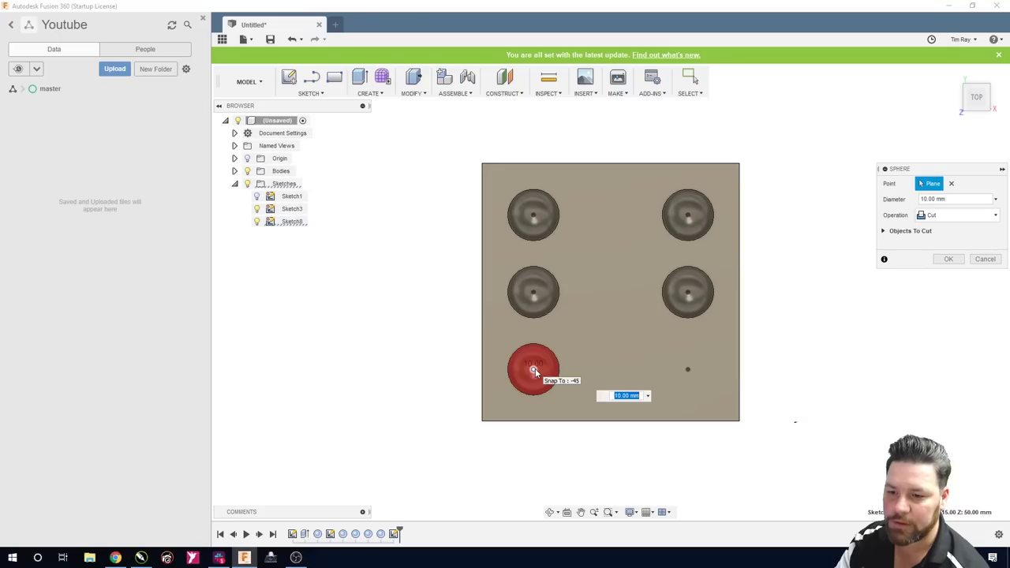
key(Return)
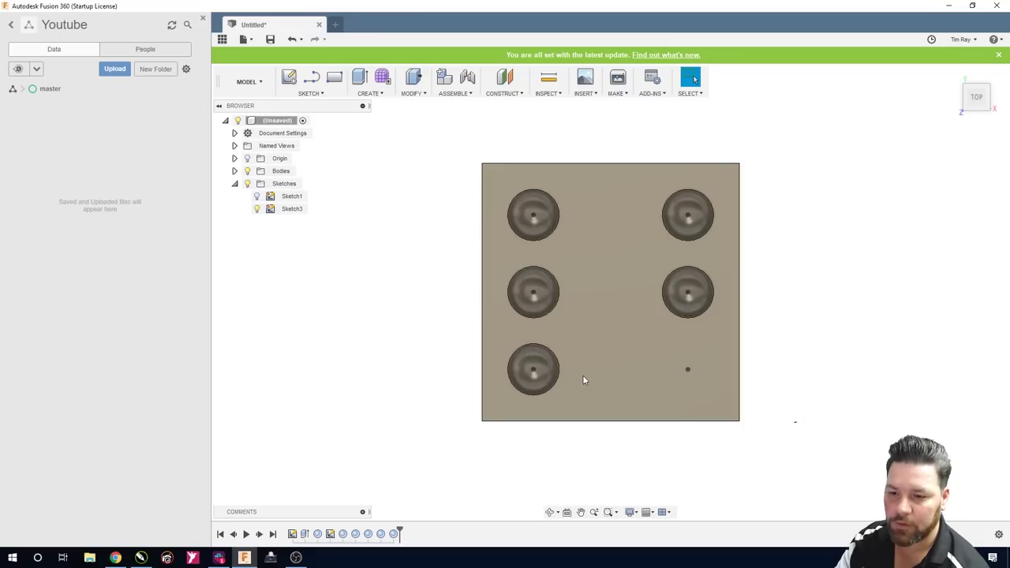
Cut a 10 mm diameter sphere into the top face at the lower-right sketch point
click(368, 94)
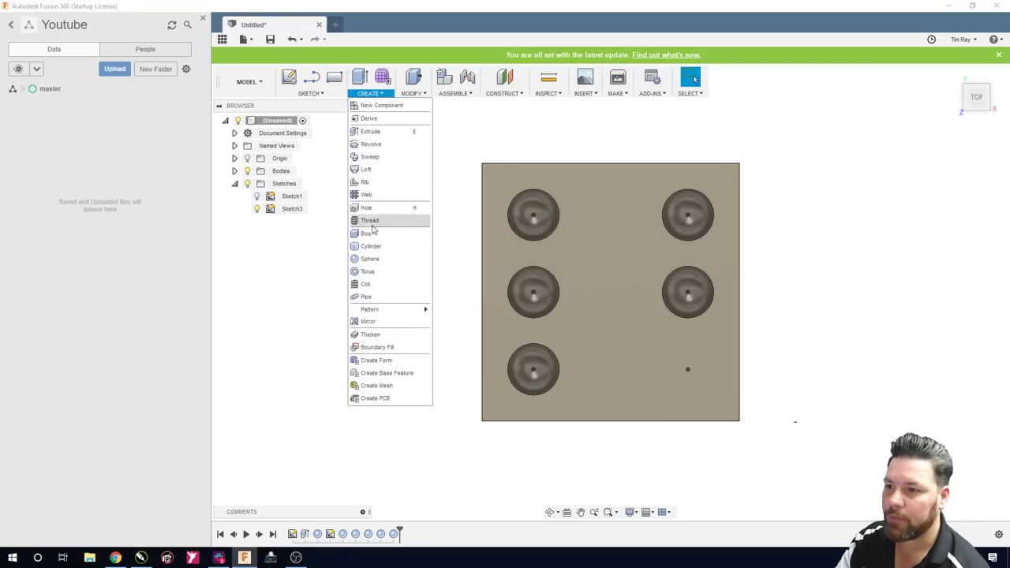
click(372, 260)
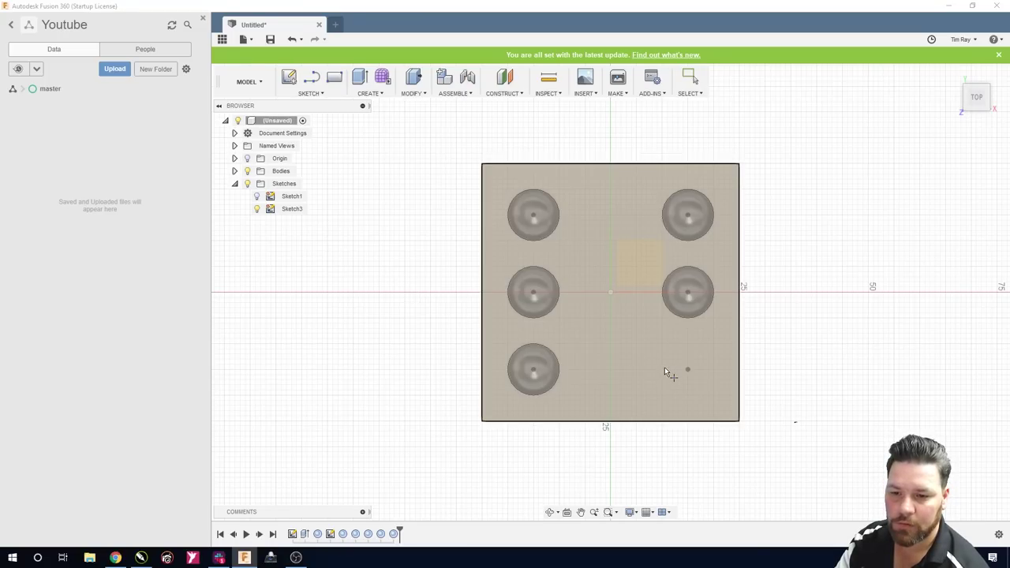
click(664, 367)
click(688, 370)
key(Escape)
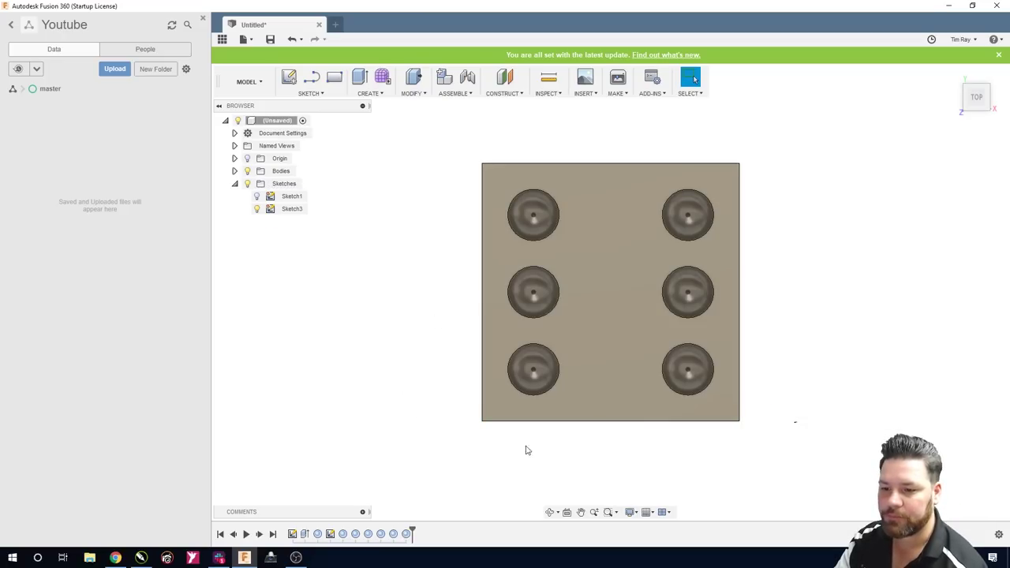
Start a new sketch on the cube's front face
click(956, 76)
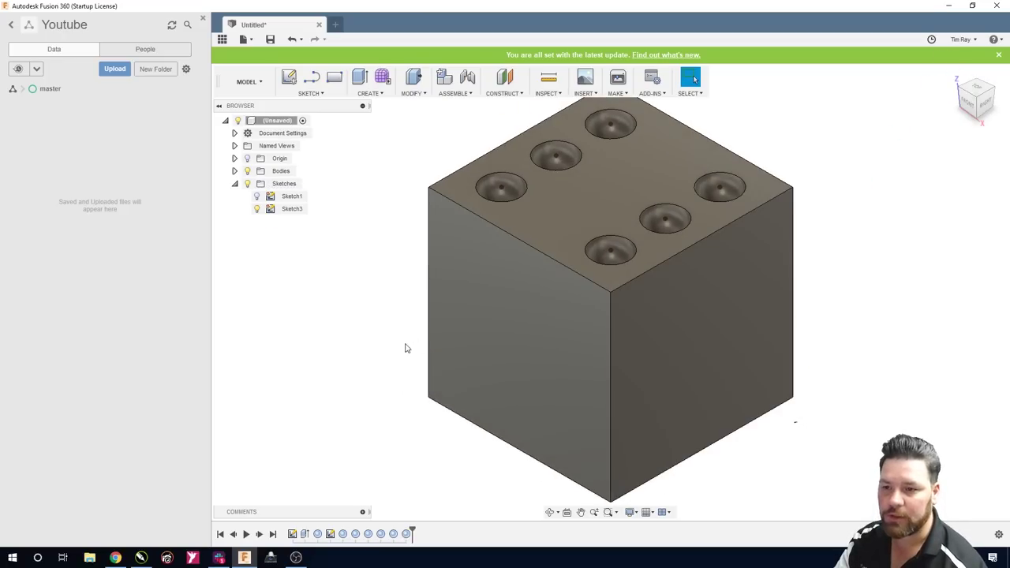
click(550, 511)
mouse_move(435, 457)
mouse_down()
mouse_move(436, 354)
mouse_move(422, 413)
mouse_move(434, 469)
mouse_move(436, 446)
mouse_up()
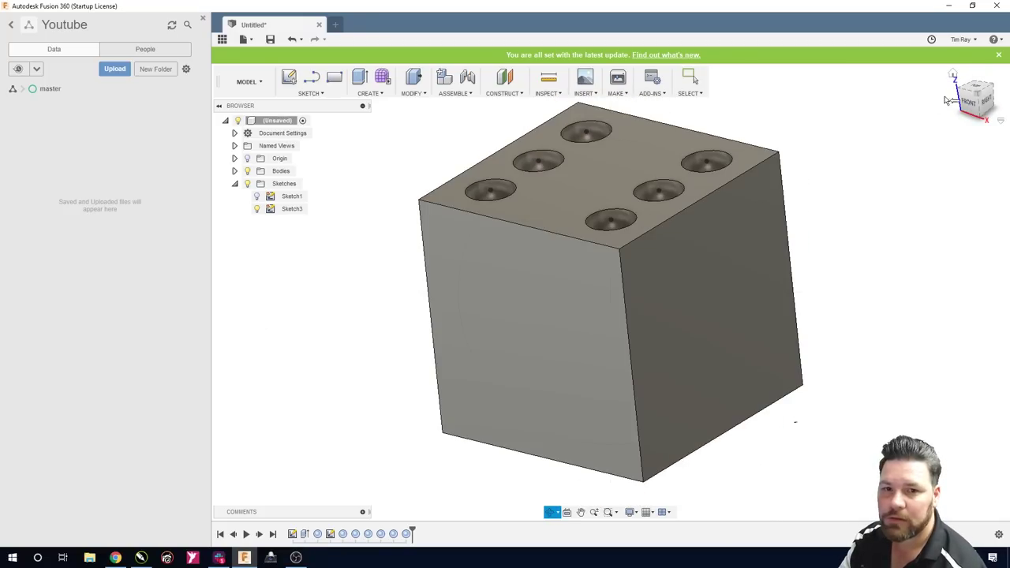
key(Escape)
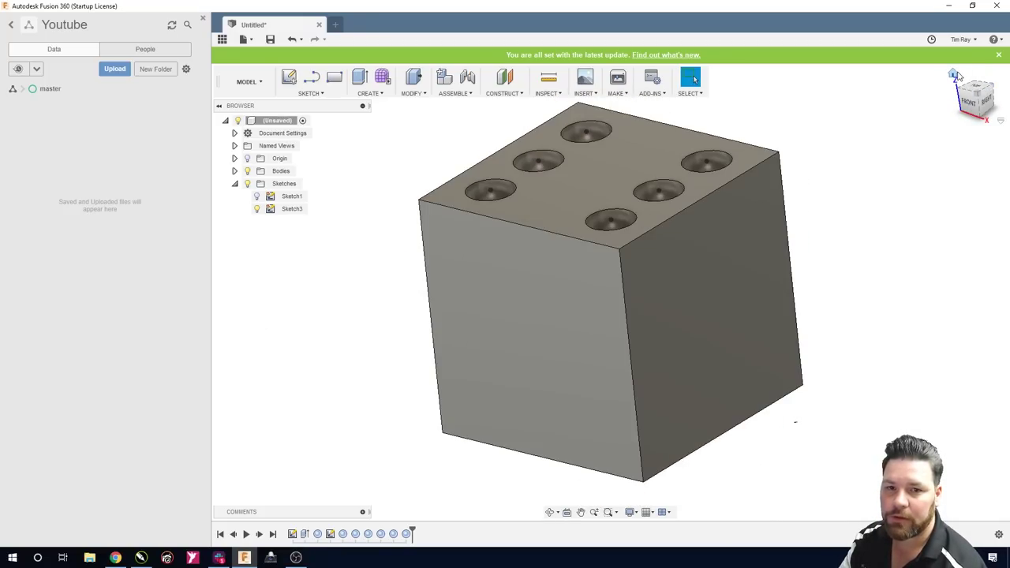
click(954, 74)
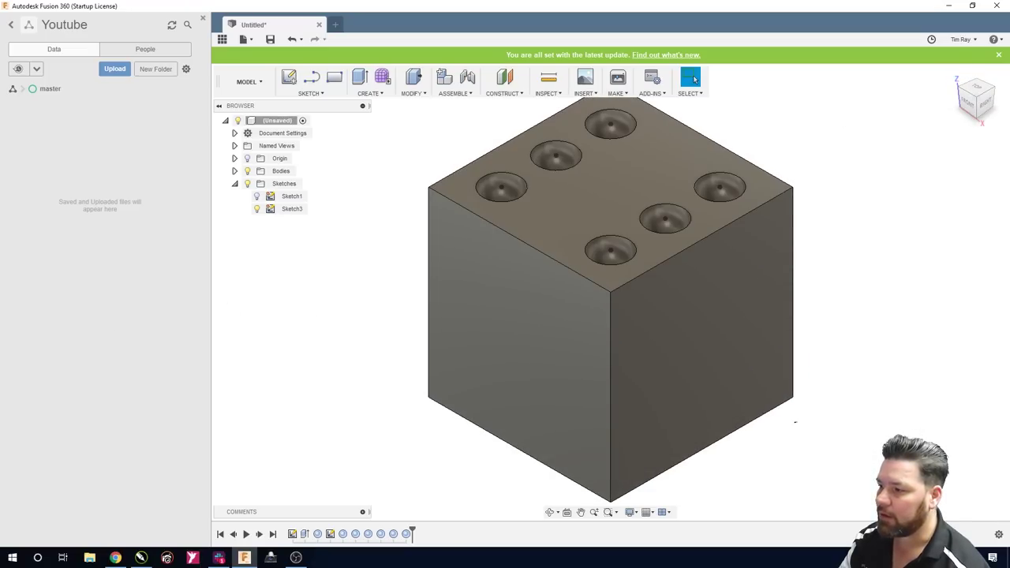
click(525, 348)
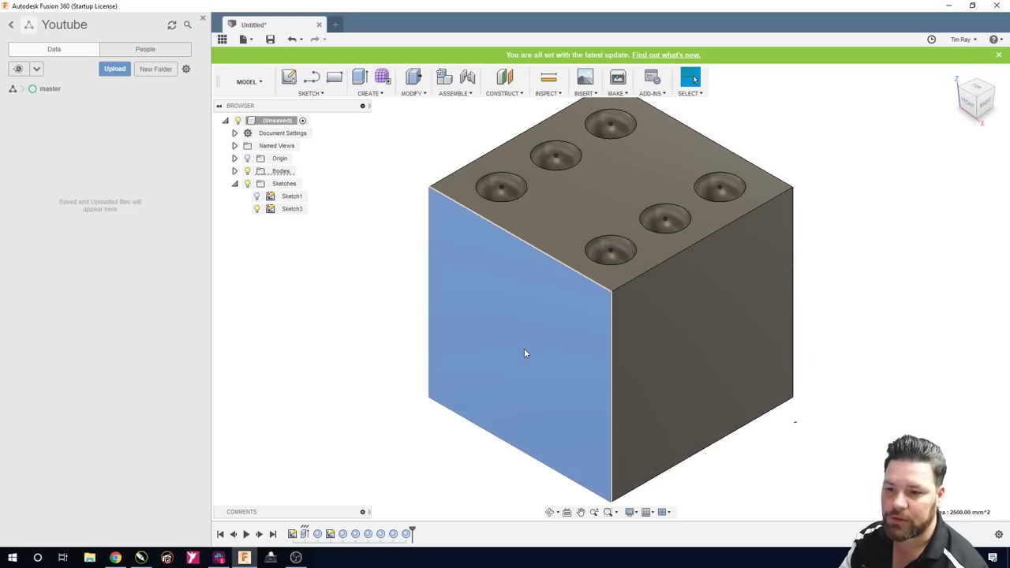
click(290, 82)
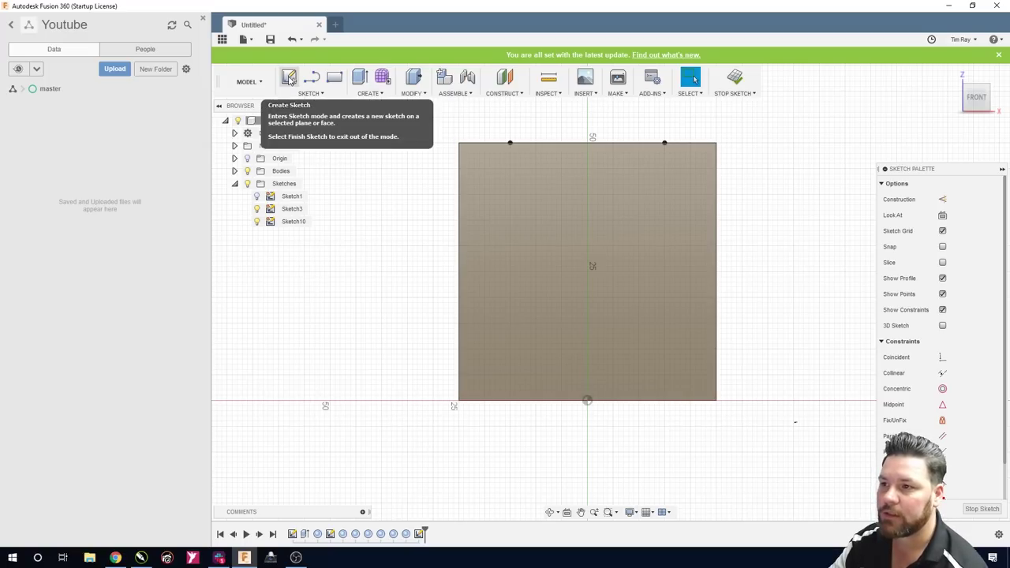
Draw a 25 mm vertical line from the origin at the bottom edge up to the centre of the front face
click(308, 93)
mouse_move(318, 149)
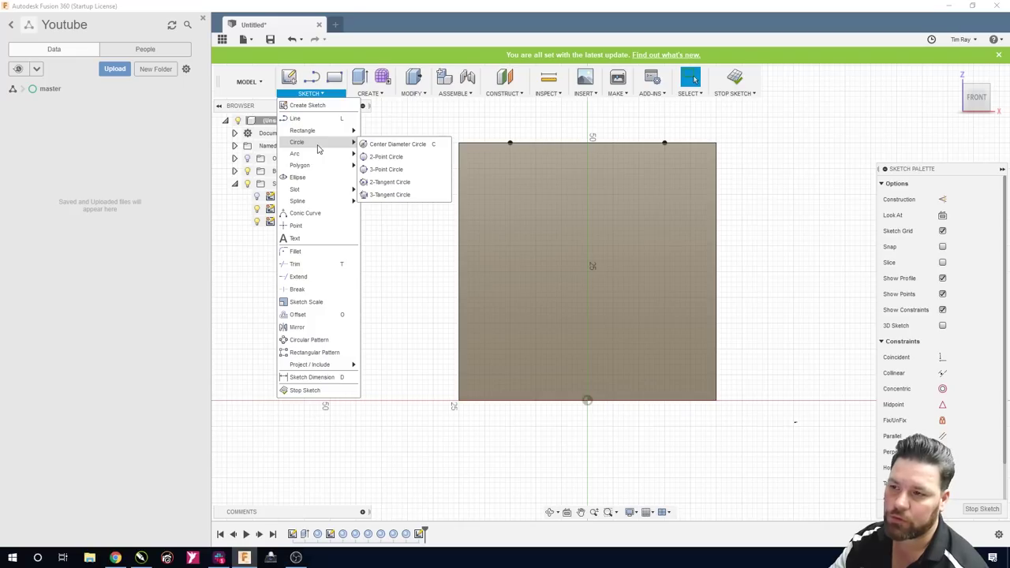
click(318, 119)
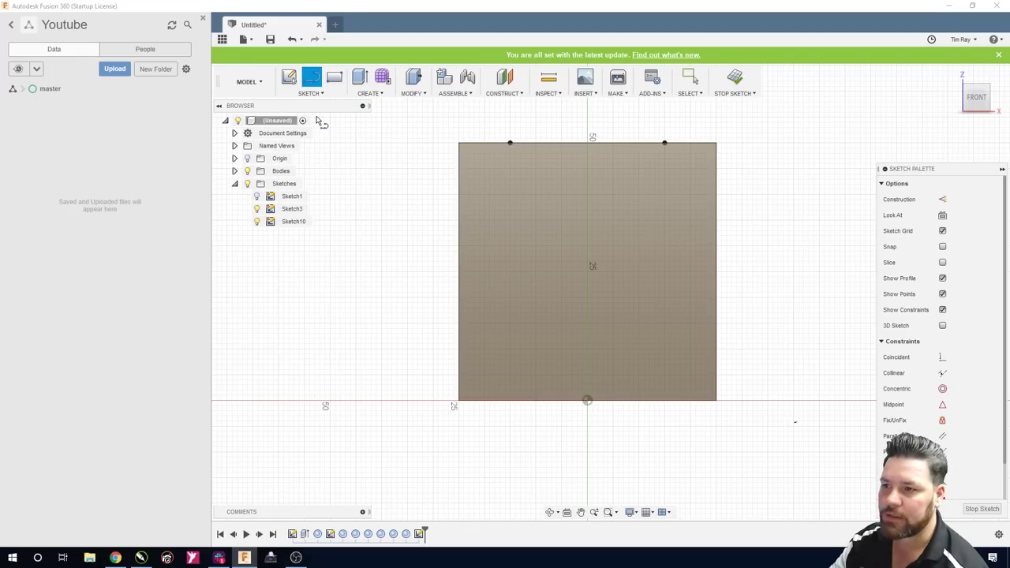
click(589, 401)
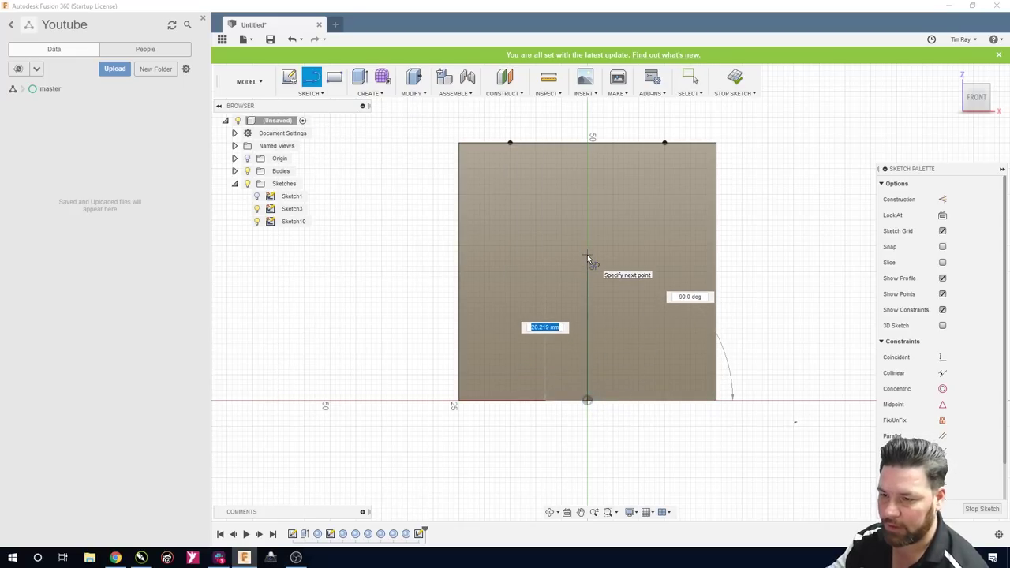
text(25)
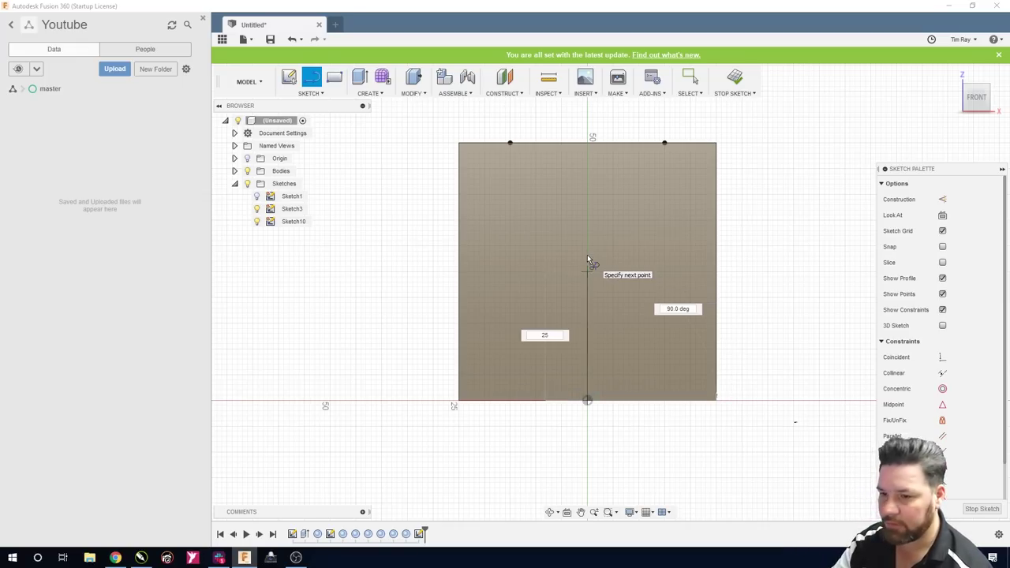
key(Return)
key(Escape)
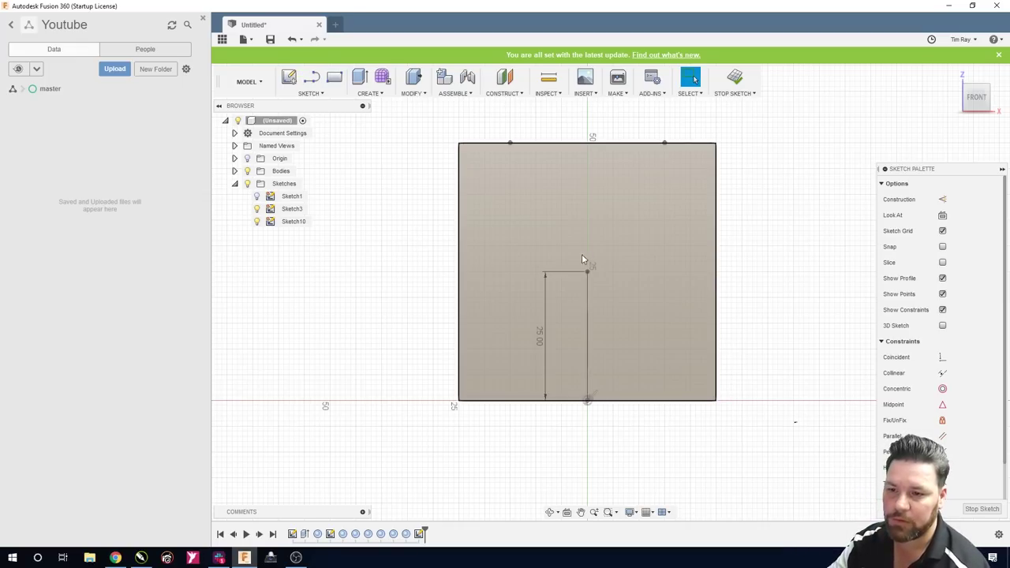
Draw a 30 mm by 30 mm center rectangle around the upper end of the vertical line
click(311, 93)
mouse_move(319, 137)
click(389, 158)
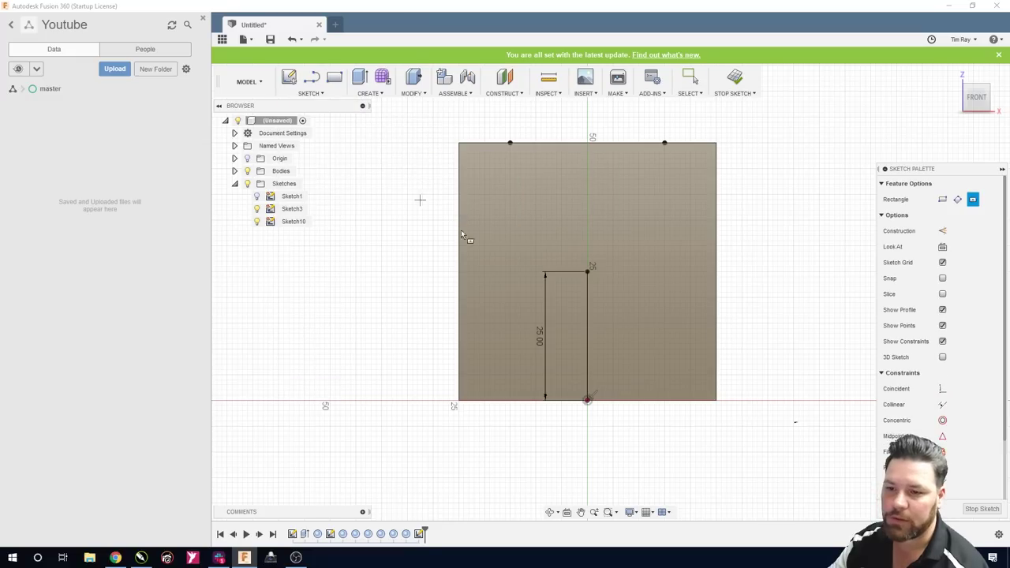
click(588, 271)
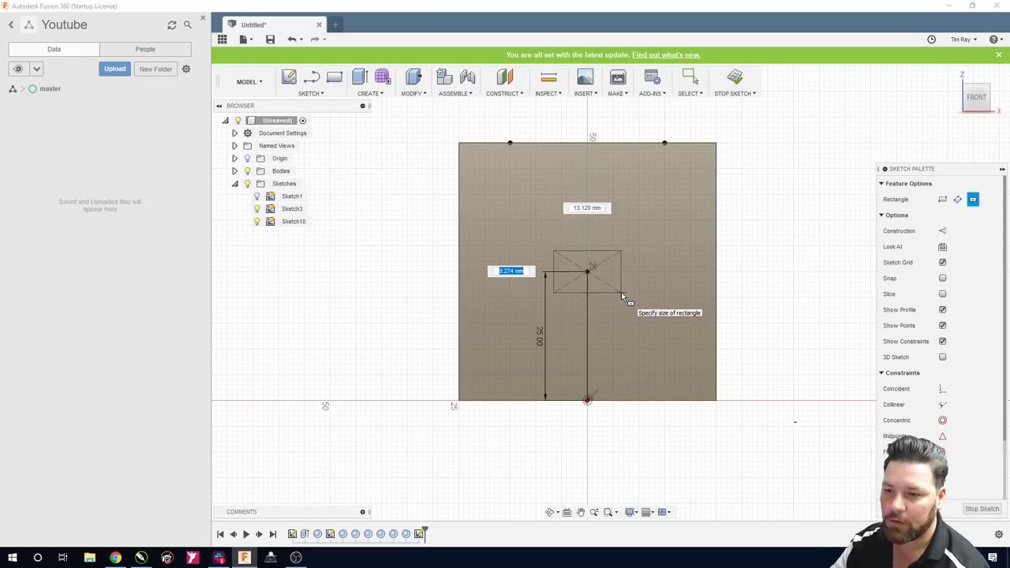
text(30)
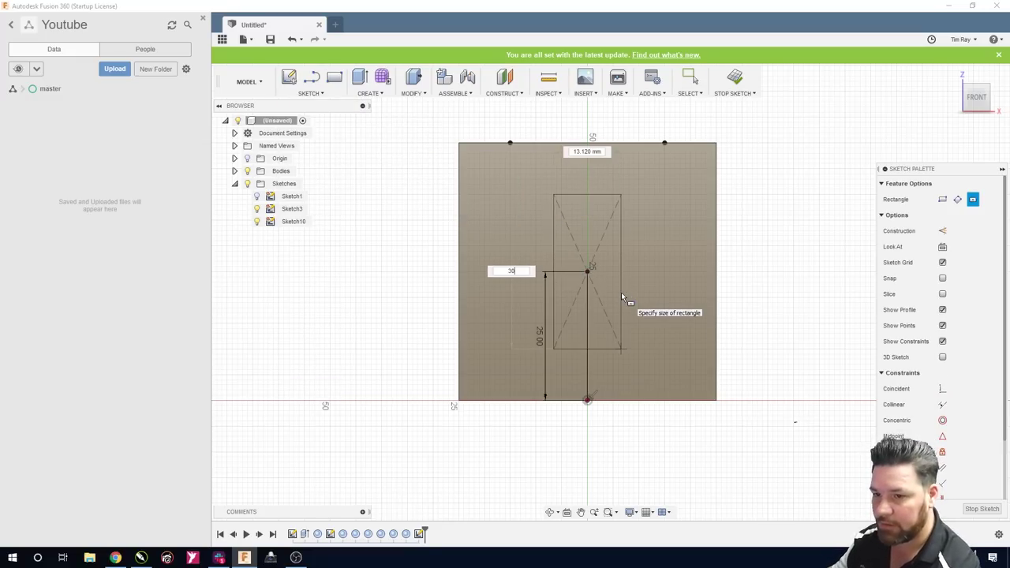
key(Tab)
text(30)
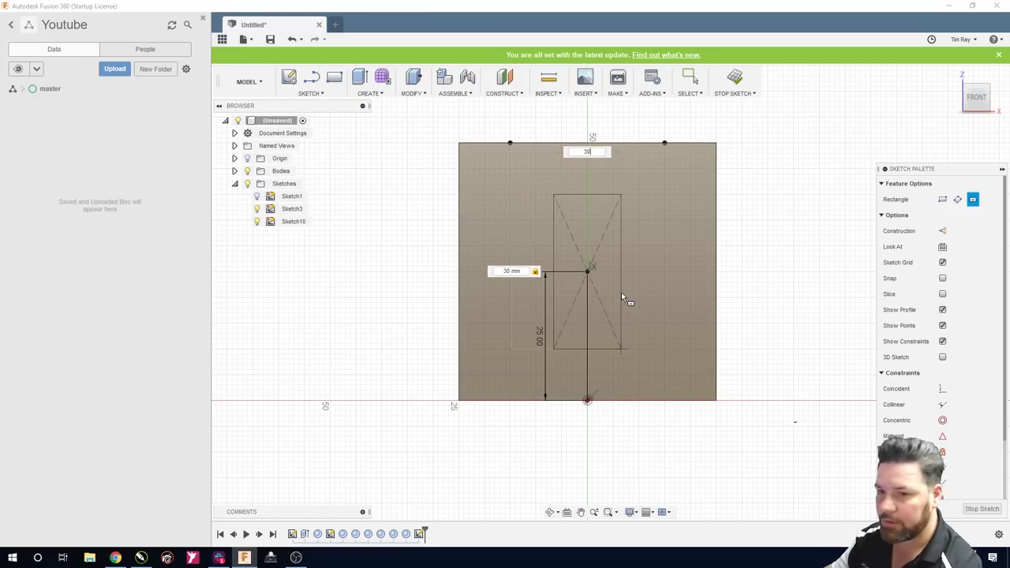
key(Return)
key(Escape)
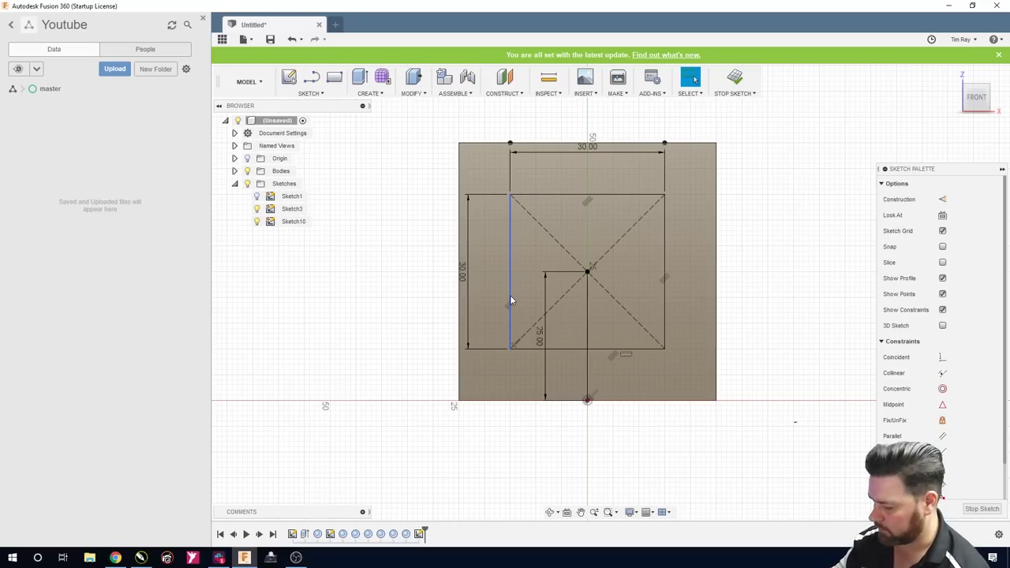
Convert all four sides of the 30 mm square to construction lines
click(511, 299)
key(x)
click(560, 349)
key(x)
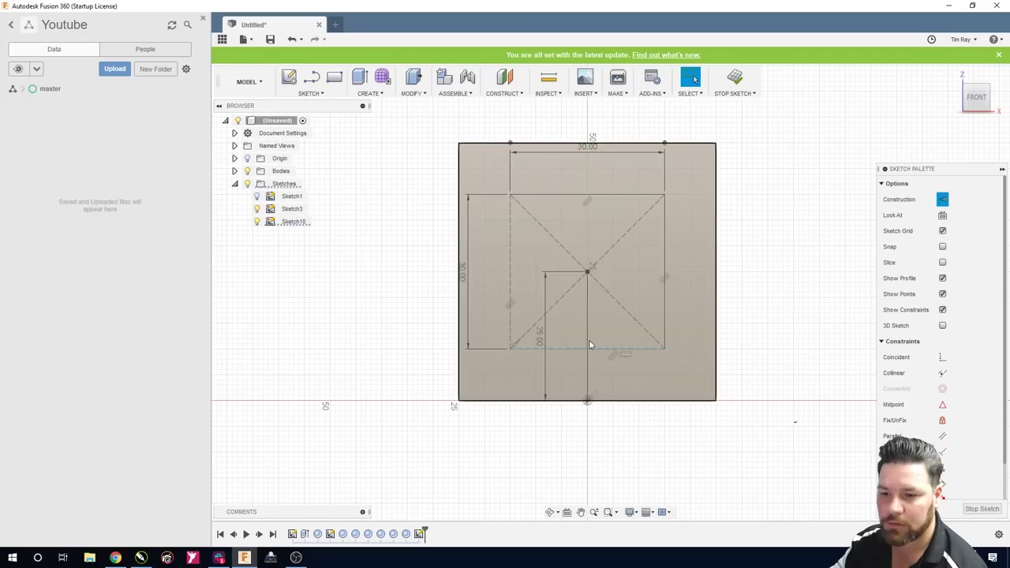
click(664, 309)
key(x)
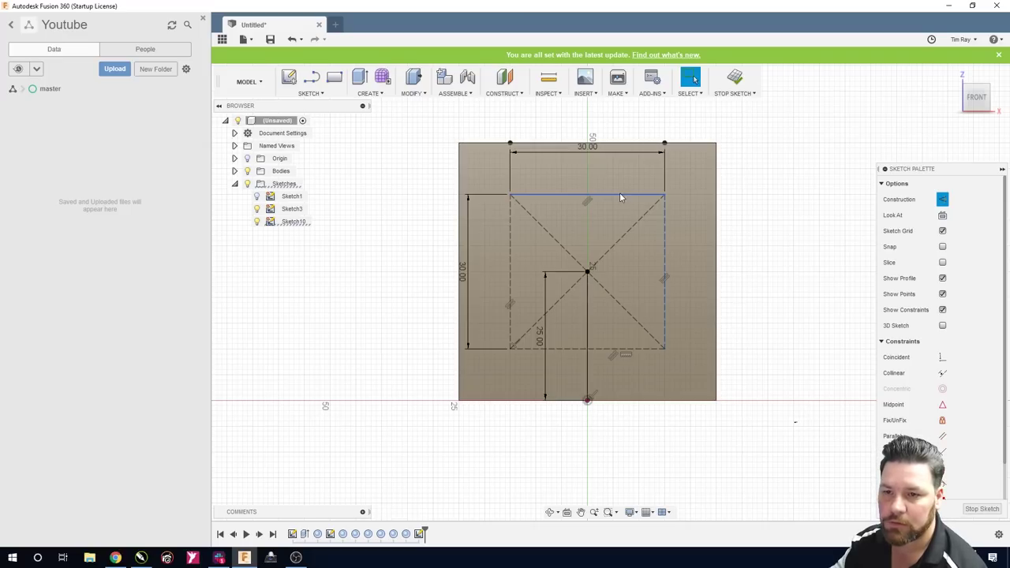
click(620, 197)
key(x)
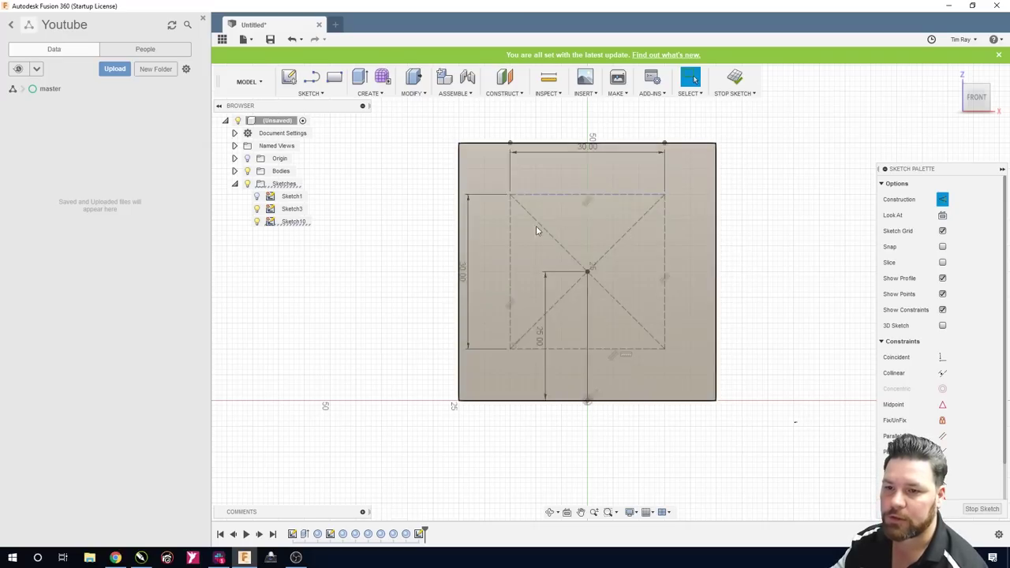
Place sketch points on the four corners of the construction square
click(309, 93)
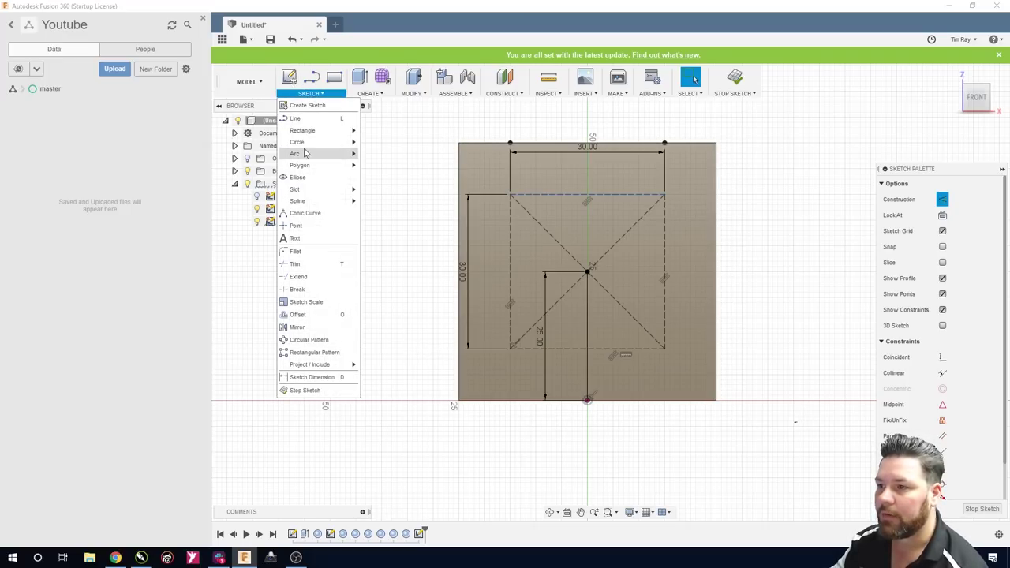
click(320, 227)
click(511, 196)
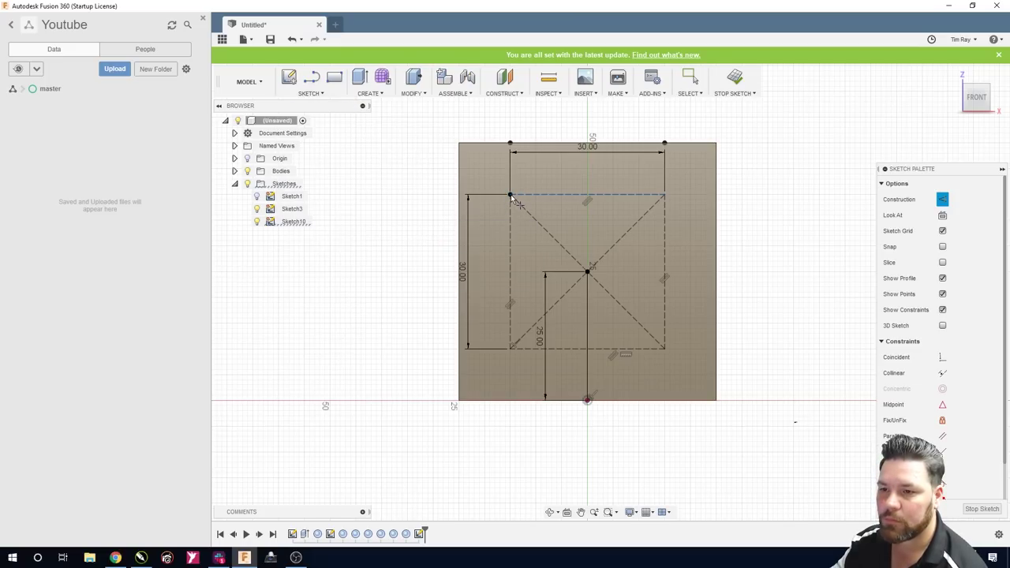
click(666, 348)
click(511, 348)
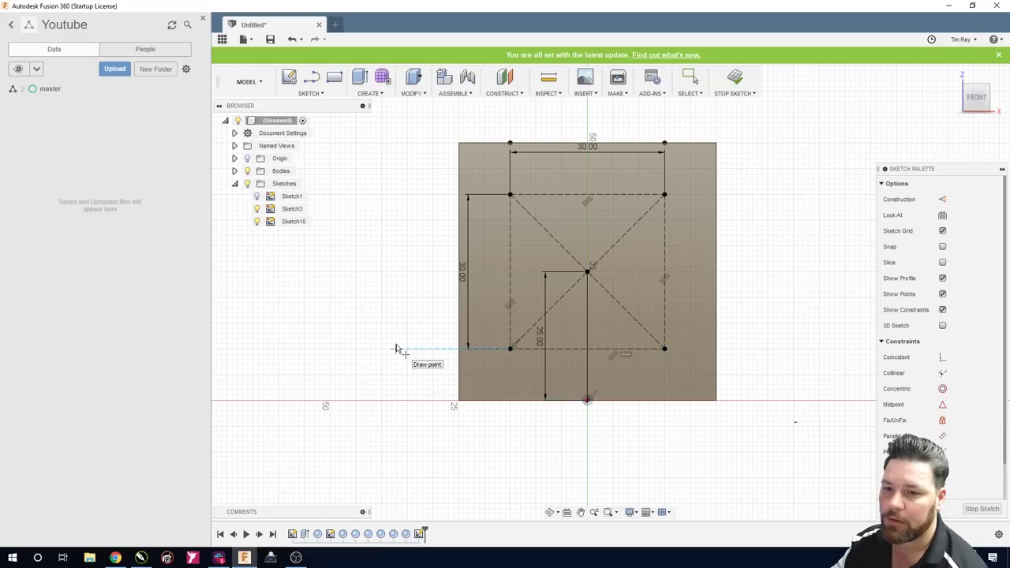
Cut a 10 mm diameter sphere into the front face at the upper-left sketch point
click(370, 93)
click(384, 265)
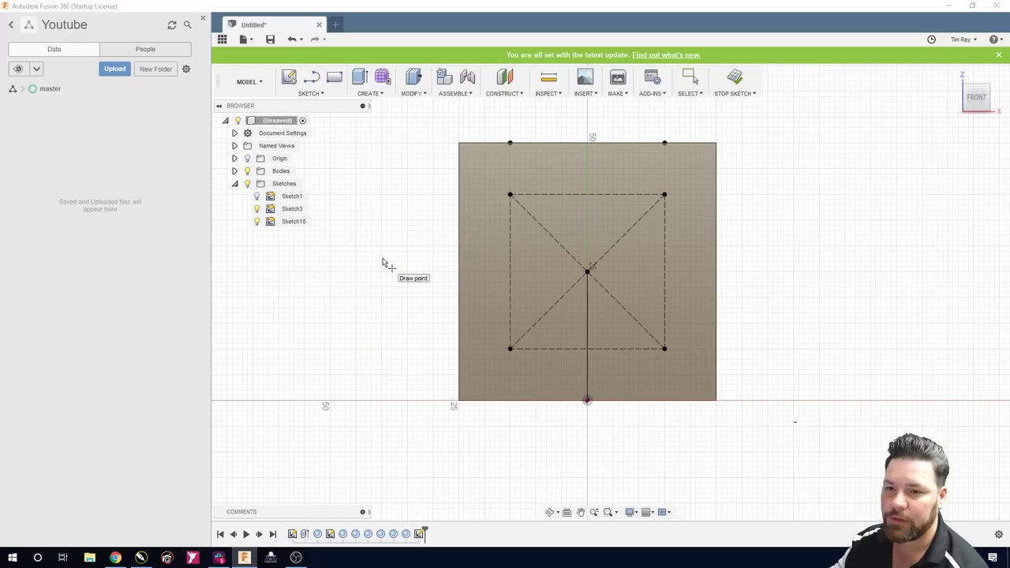
click(511, 195)
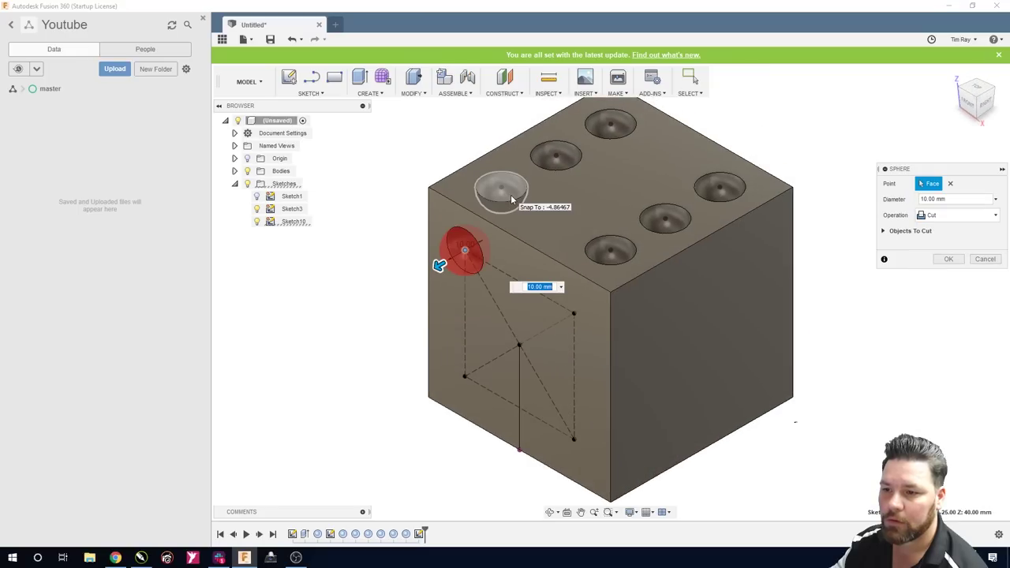
key(Return)
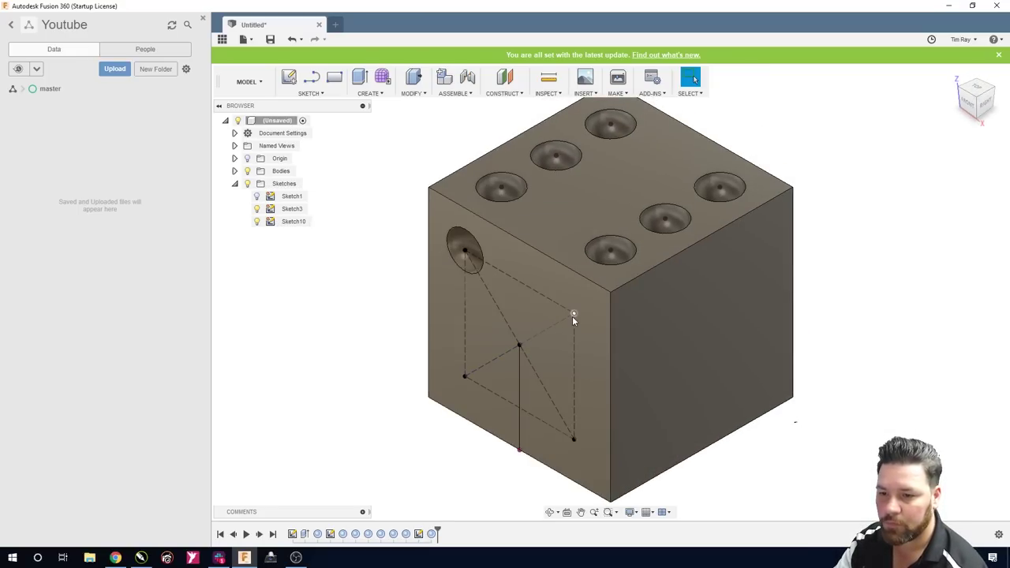
Cut a 10 mm diameter sphere into the front face at the upper-right sketch point
click(370, 93)
click(369, 259)
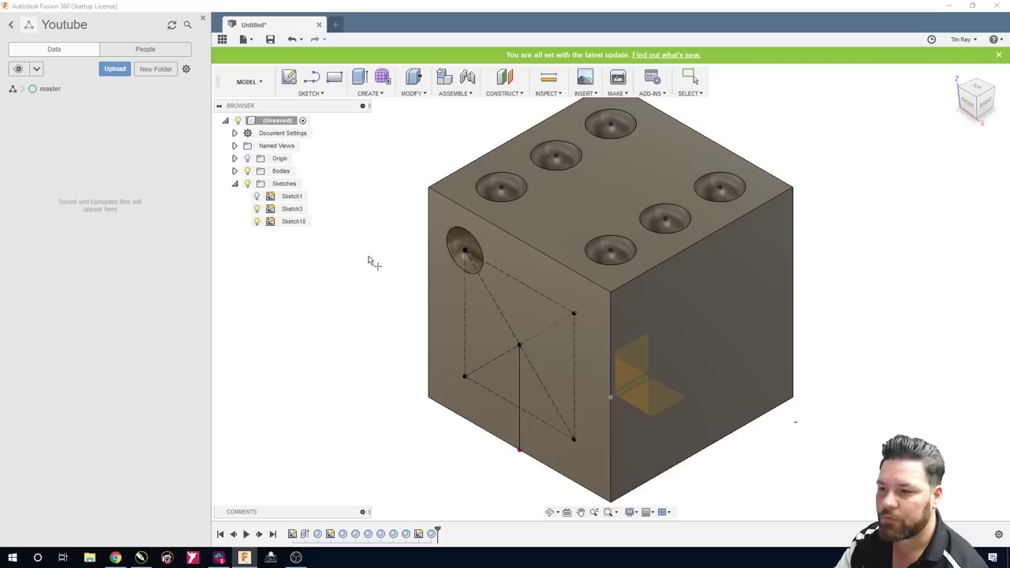
click(572, 316)
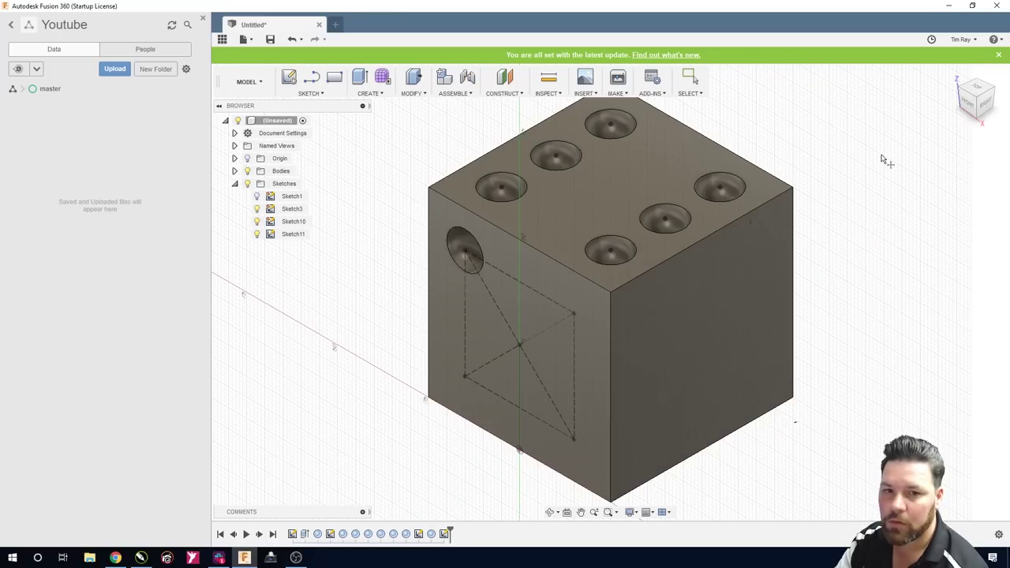
click(968, 105)
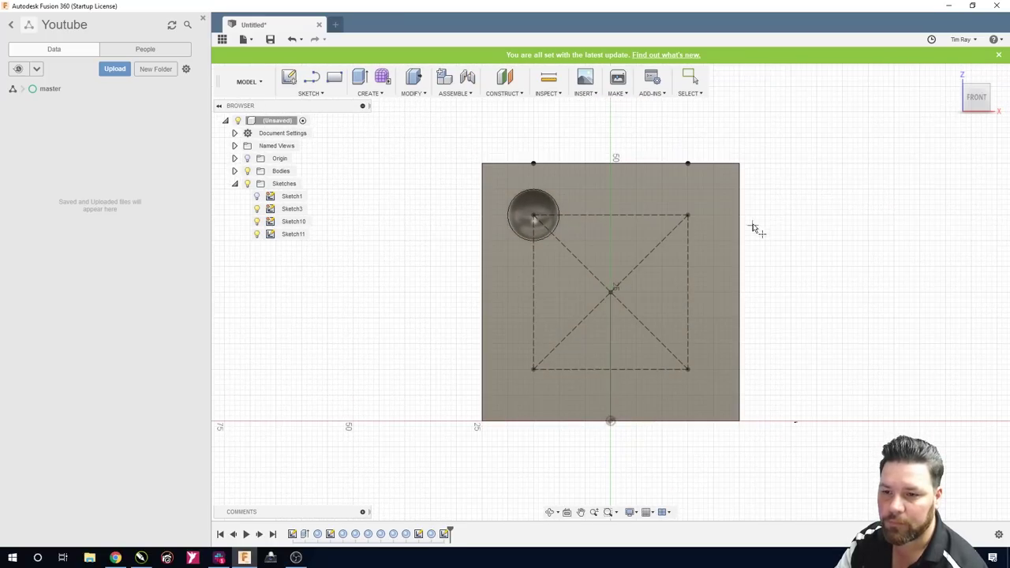
click(689, 216)
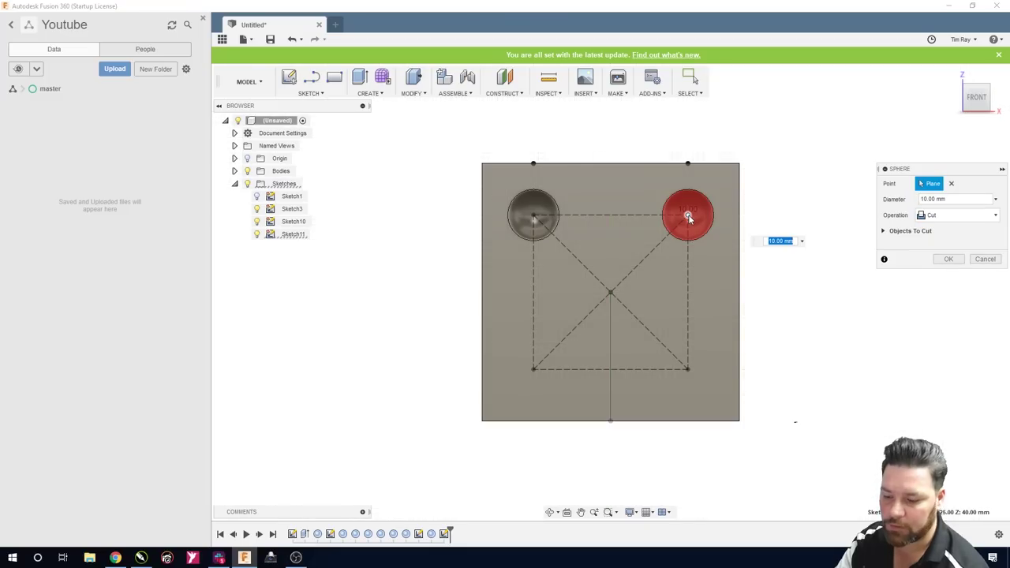
key(Return)
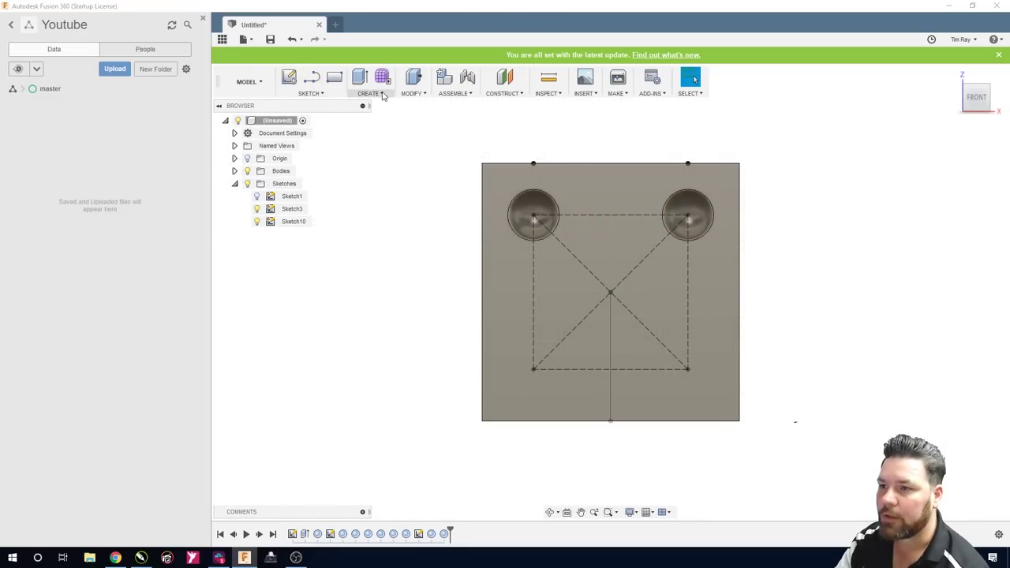
Cut a 10 mm diameter sphere into the front face at the lower-left sketch point
click(389, 94)
click(376, 263)
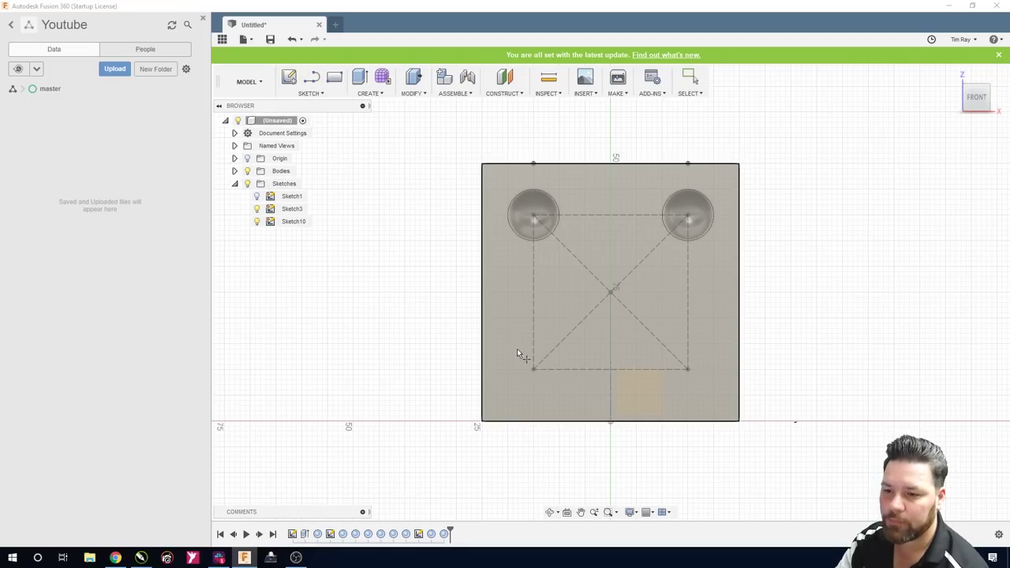
click(532, 371)
click(534, 368)
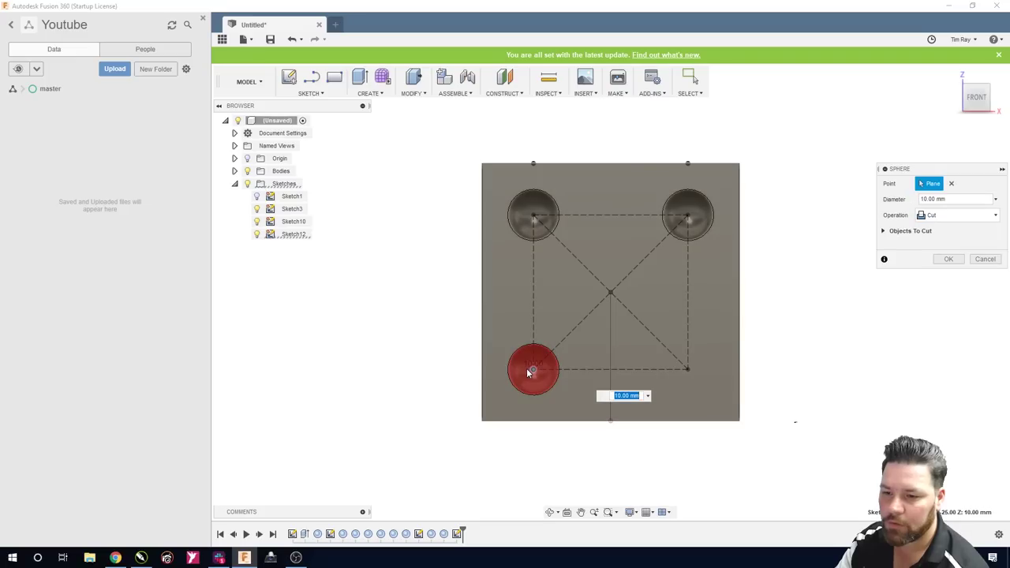
key(Return)
Cut a 10 mm diameter sphere into the front face at the lower-right sketch point
click(369, 94)
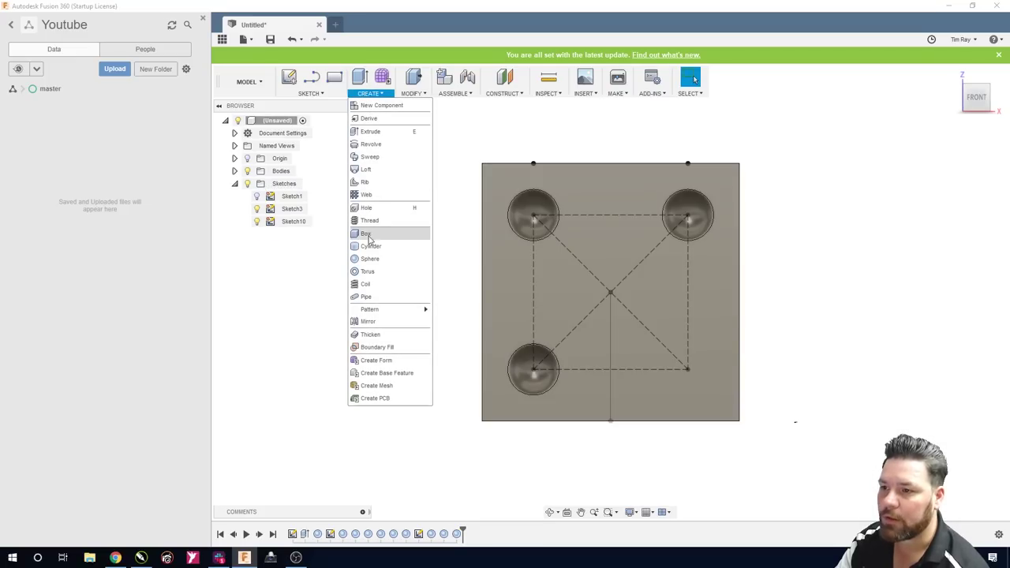
click(373, 260)
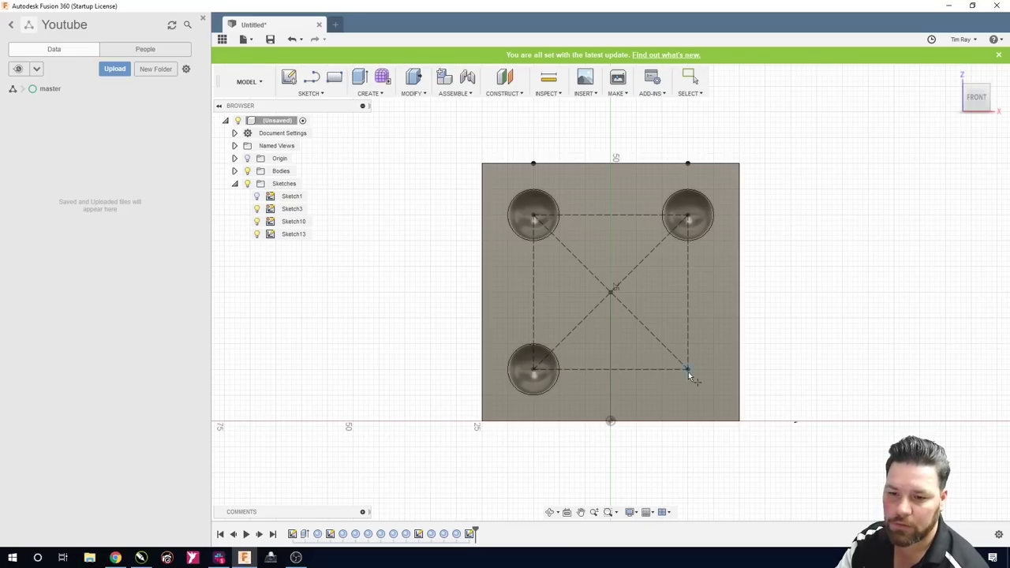
click(688, 370)
key(Return)
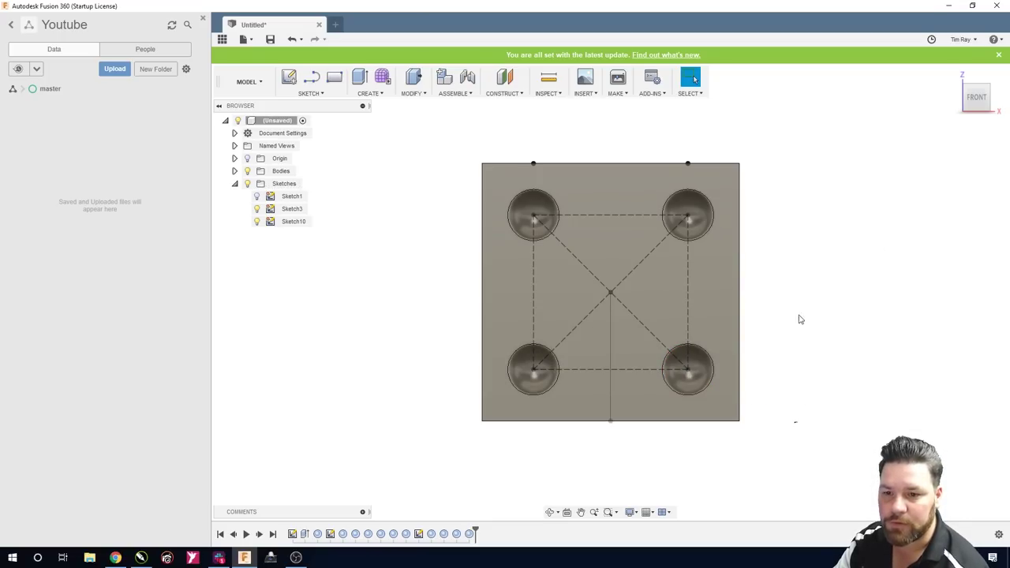
Start a new sketch on the cube's blank back face
click(550, 513)
mouse_move(798, 368)
mouse_down()
mouse_move(625, 389)
mouse_move(610, 333)
mouse_up()
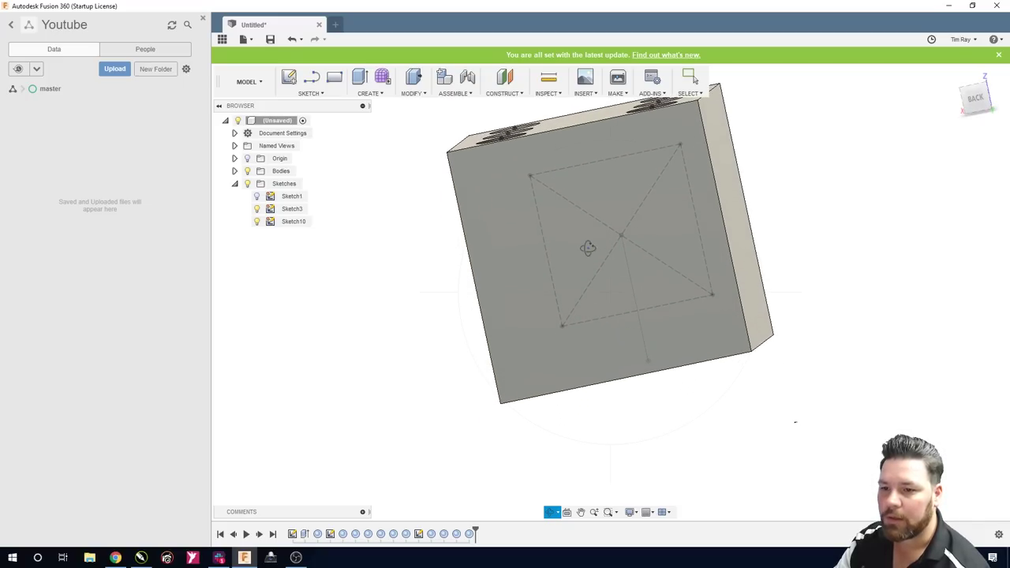
key(Escape)
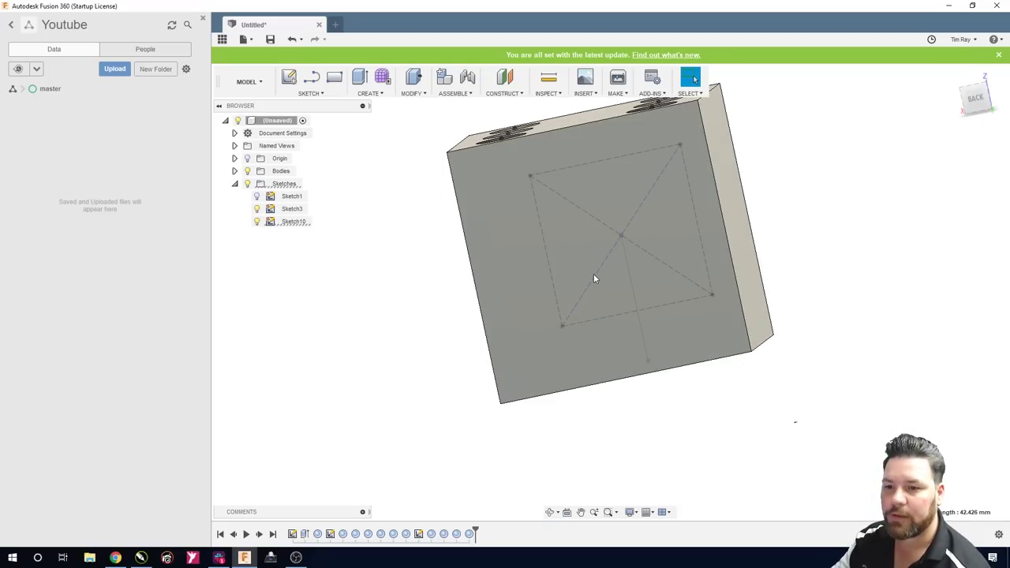
click(588, 265)
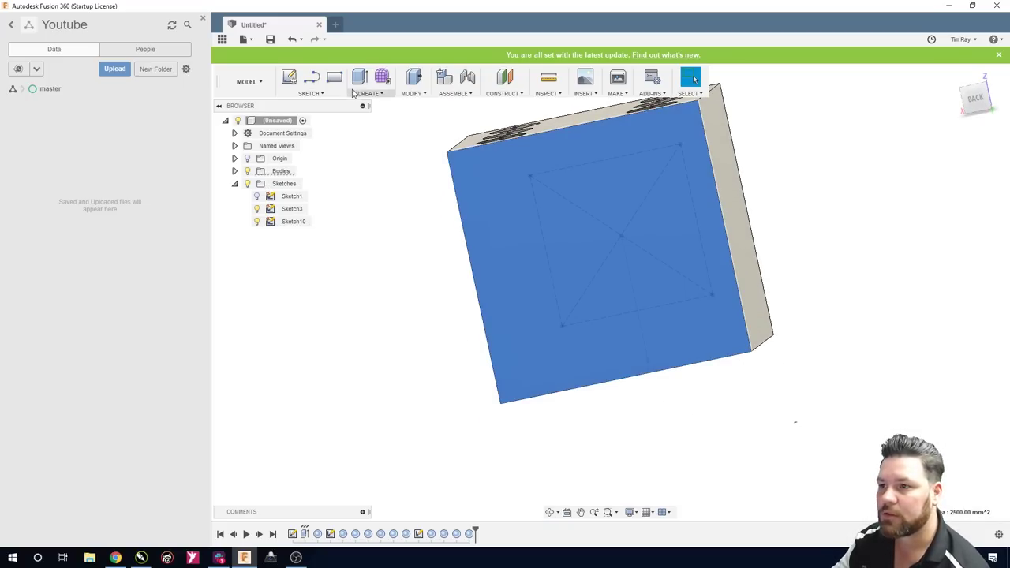
click(290, 78)
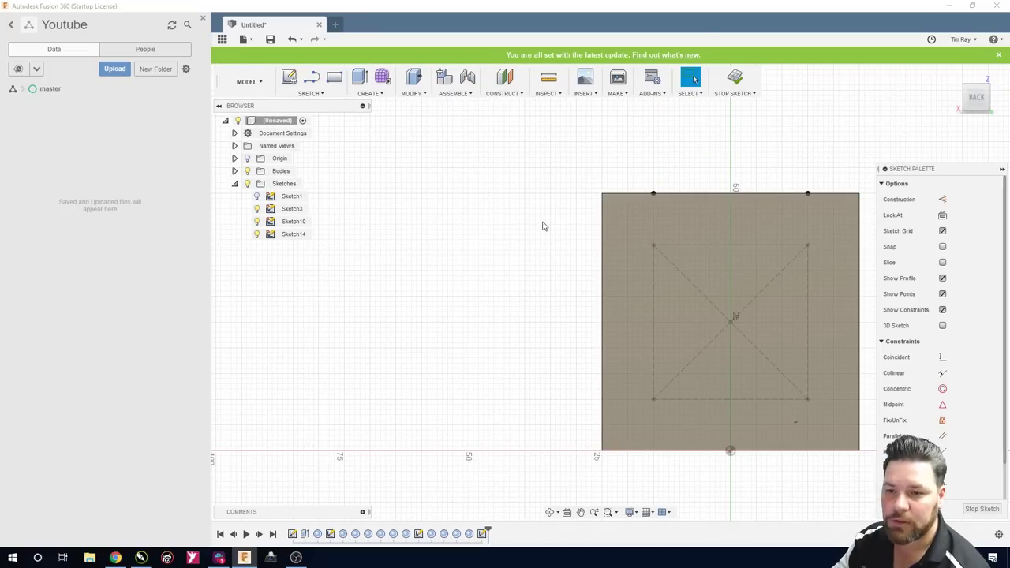
Place sketch points at the upper-left corner, centre and lower-right corner of the back face's construction square, and finish the sketch
click(312, 93)
mouse_move(312, 197)
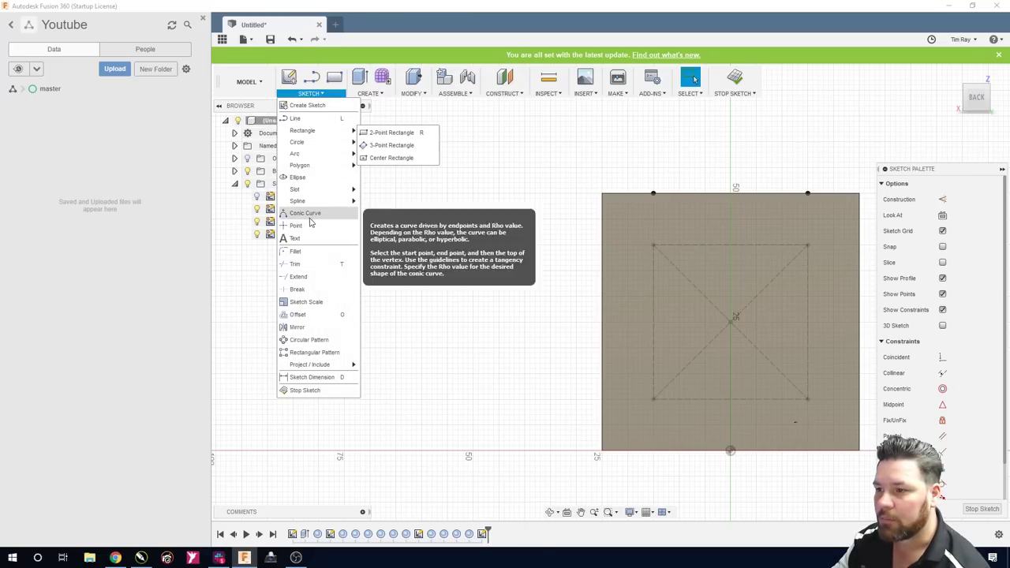
click(310, 227)
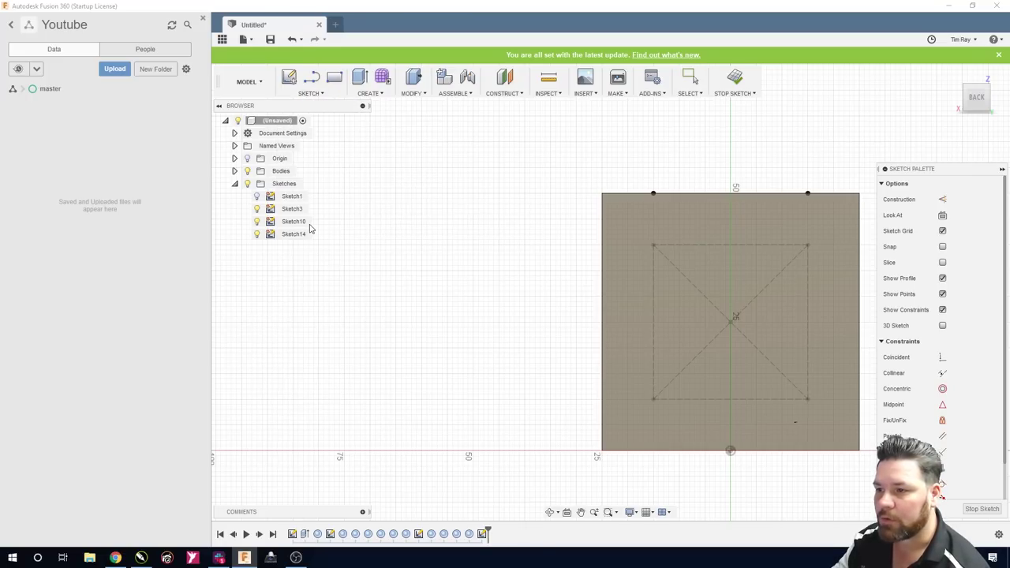
click(653, 244)
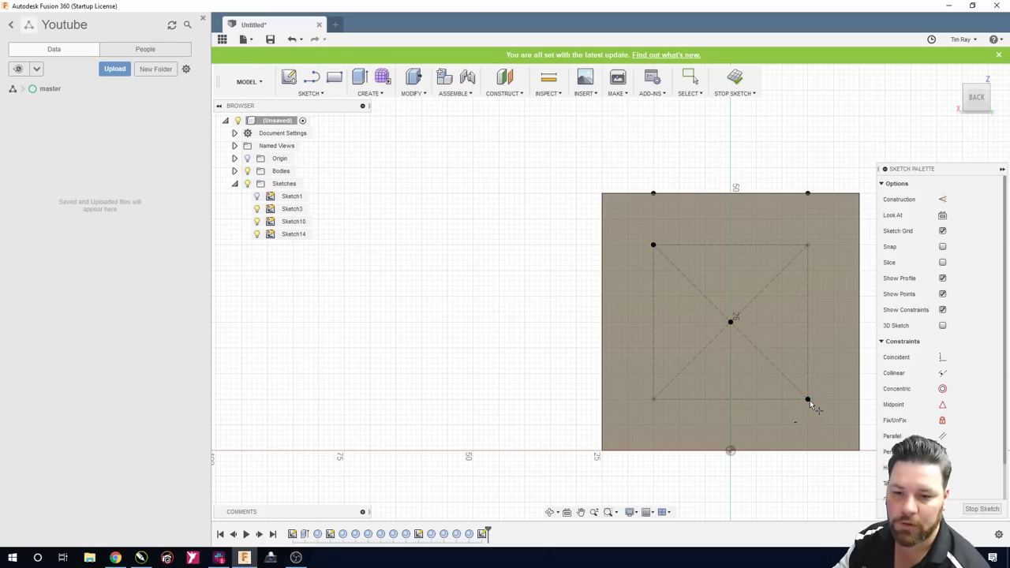
click(735, 78)
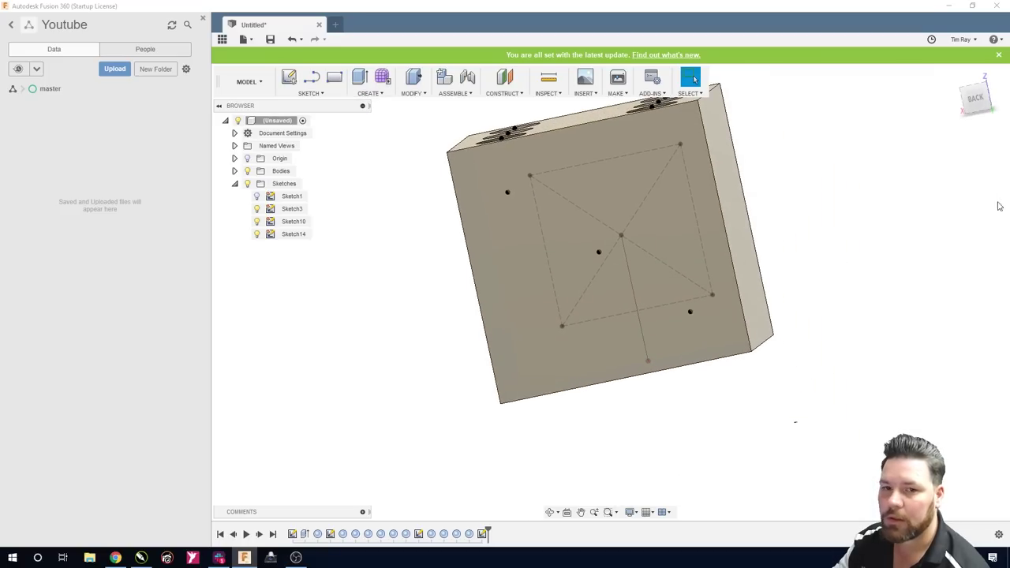
Cut a 10 mm diameter sphere into the back face at the upper-left sketch point
click(963, 97)
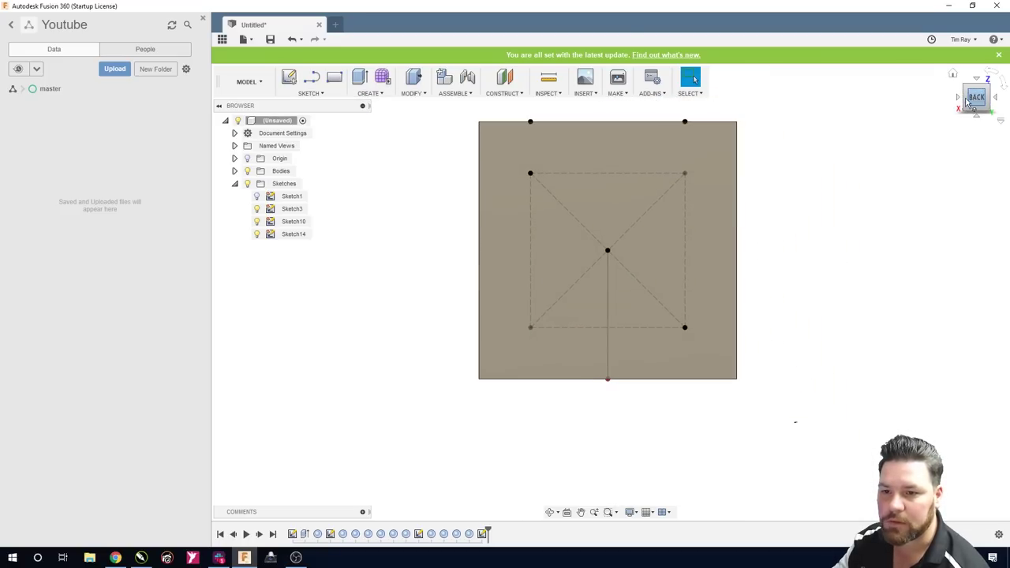
click(369, 93)
click(368, 260)
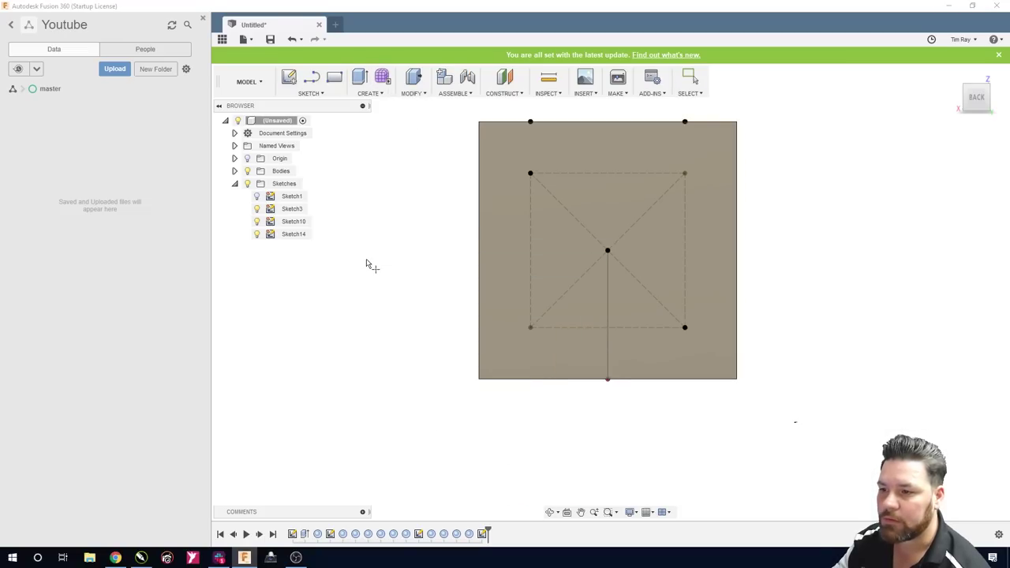
click(518, 184)
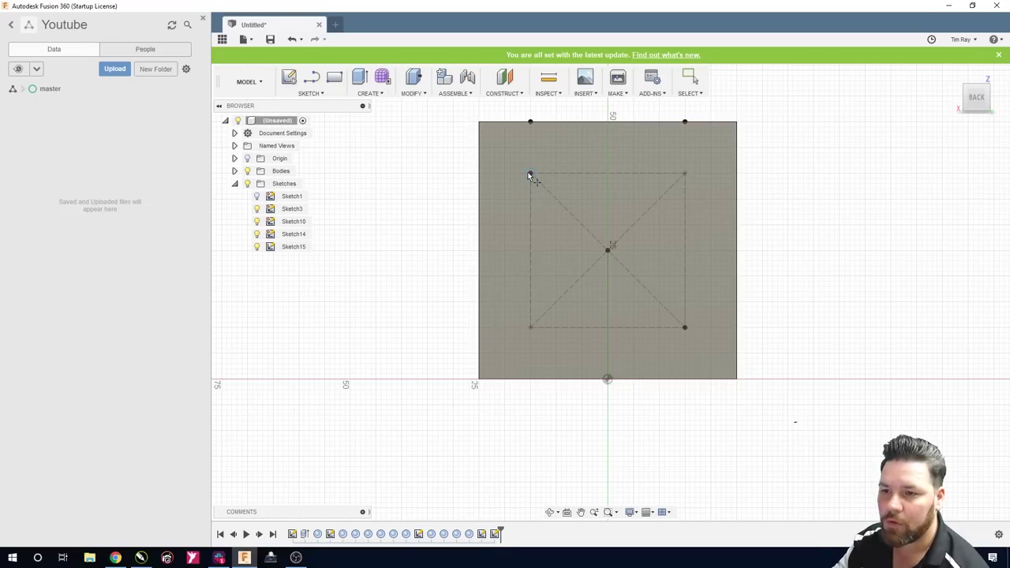
click(530, 173)
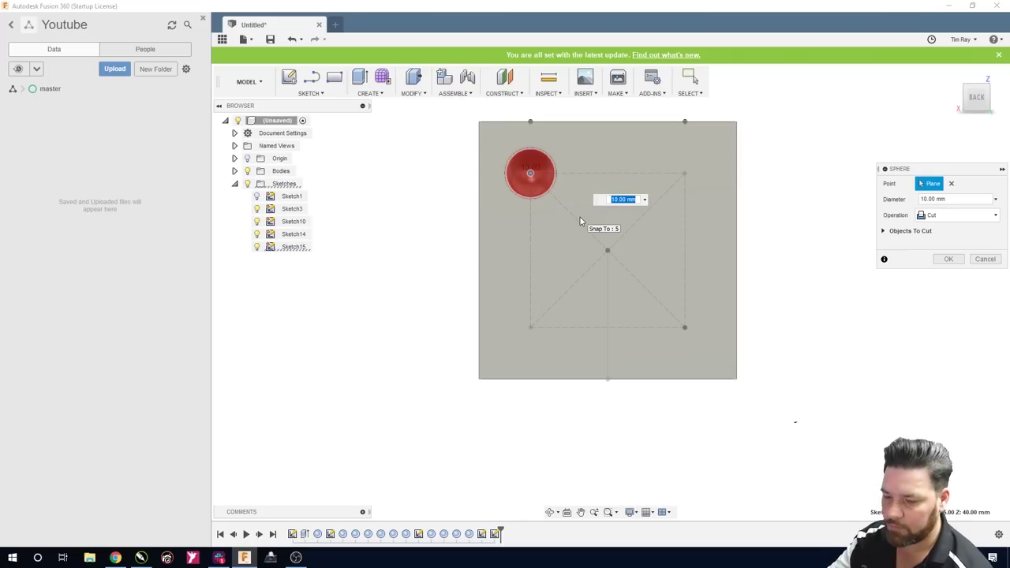
key(Return)
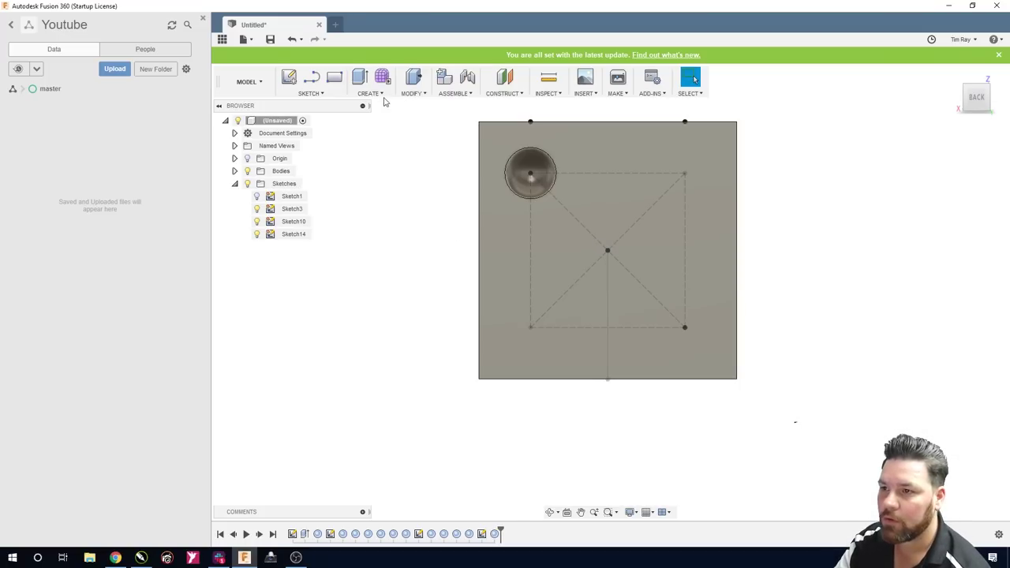
Try to cut a sphere into the back face at the centre sketch point
click(375, 95)
click(368, 260)
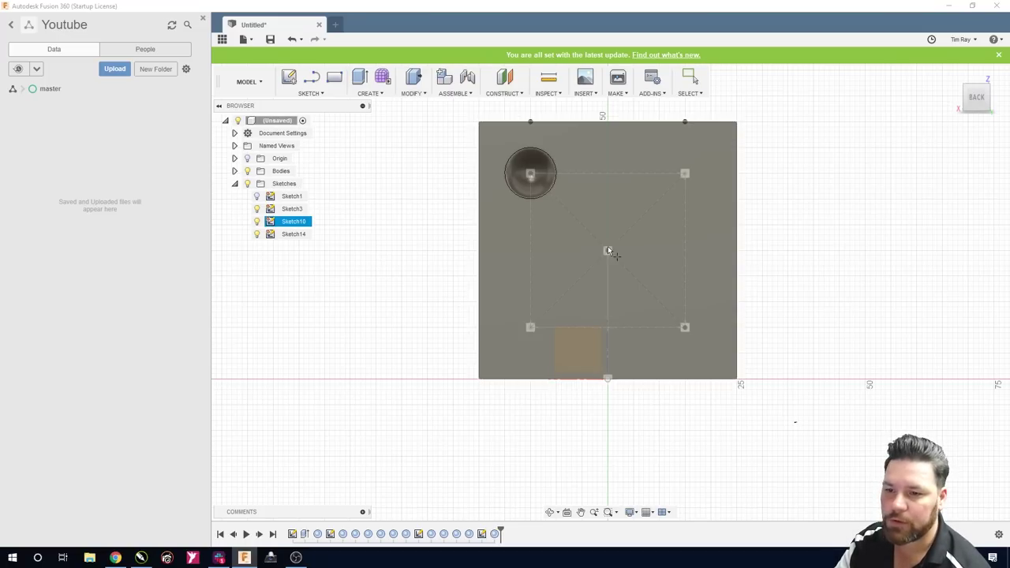
click(607, 246)
click(607, 251)
key(Escape)
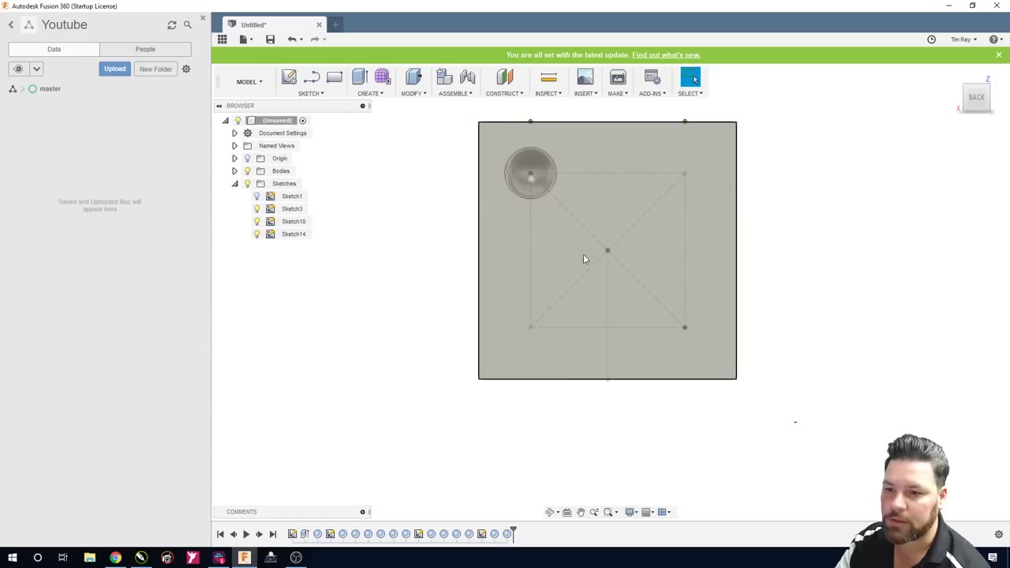
Cut a 10 mm diameter sphere centred on the back face's middle sketch point
click(588, 259)
click(370, 93)
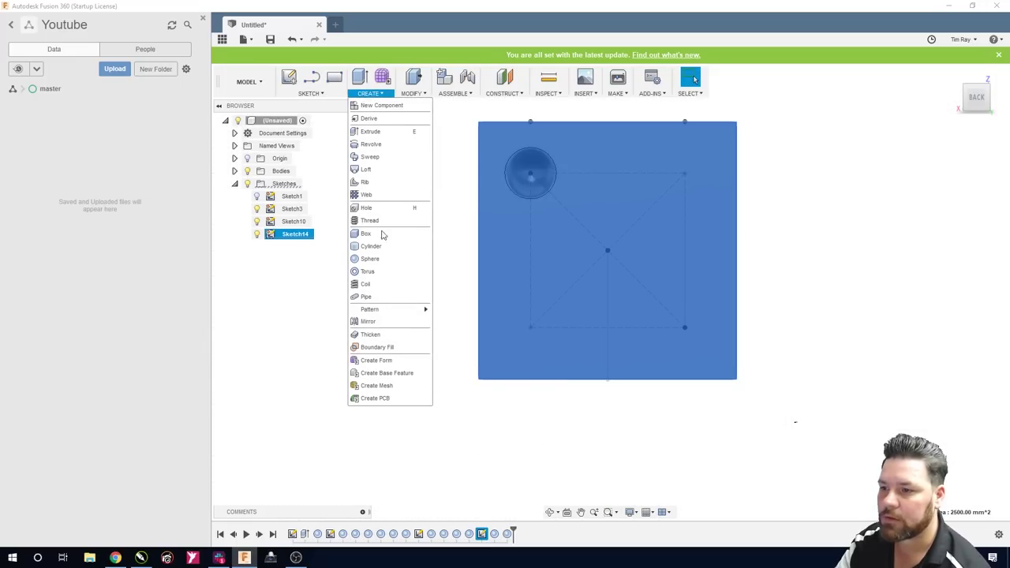
click(373, 260)
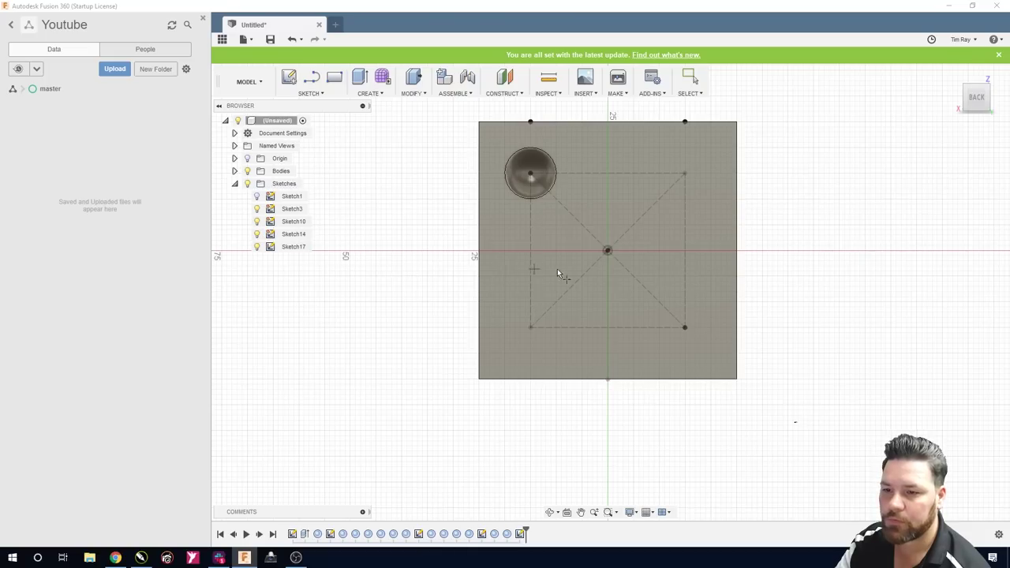
click(608, 251)
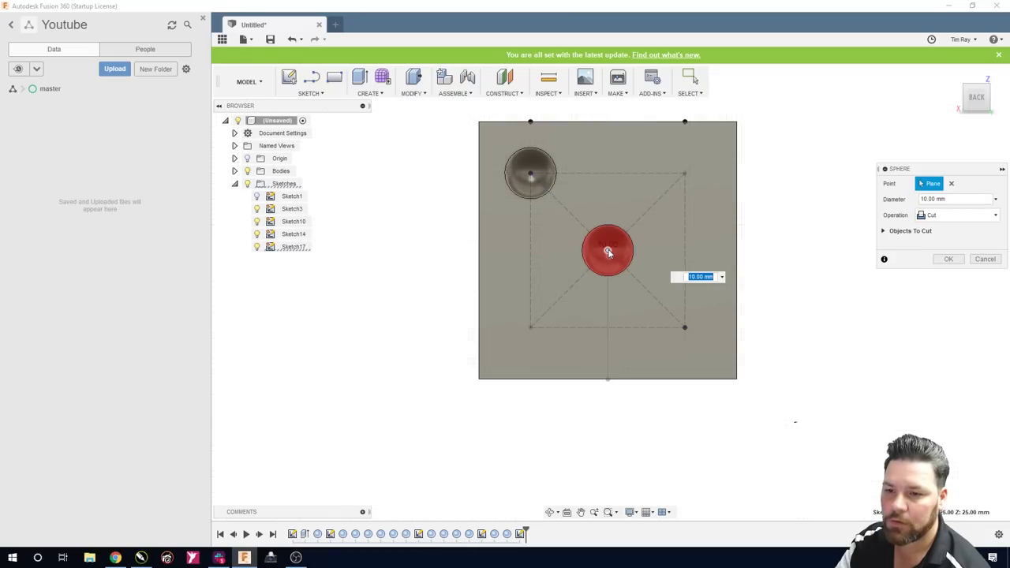
key(Return)
Cut a sphere into the back face at the lower-right sketch point
click(369, 93)
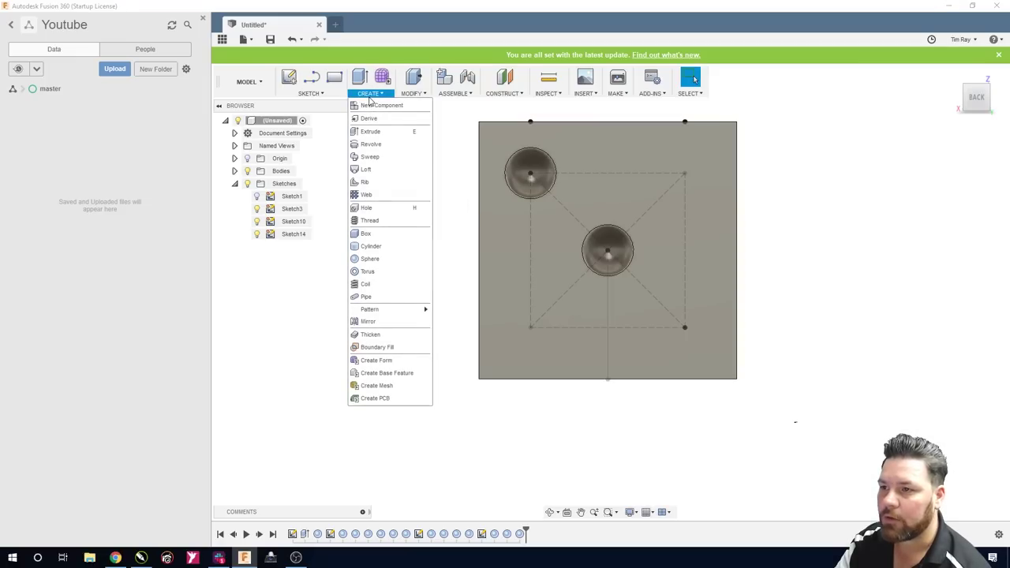
click(388, 251)
click(638, 309)
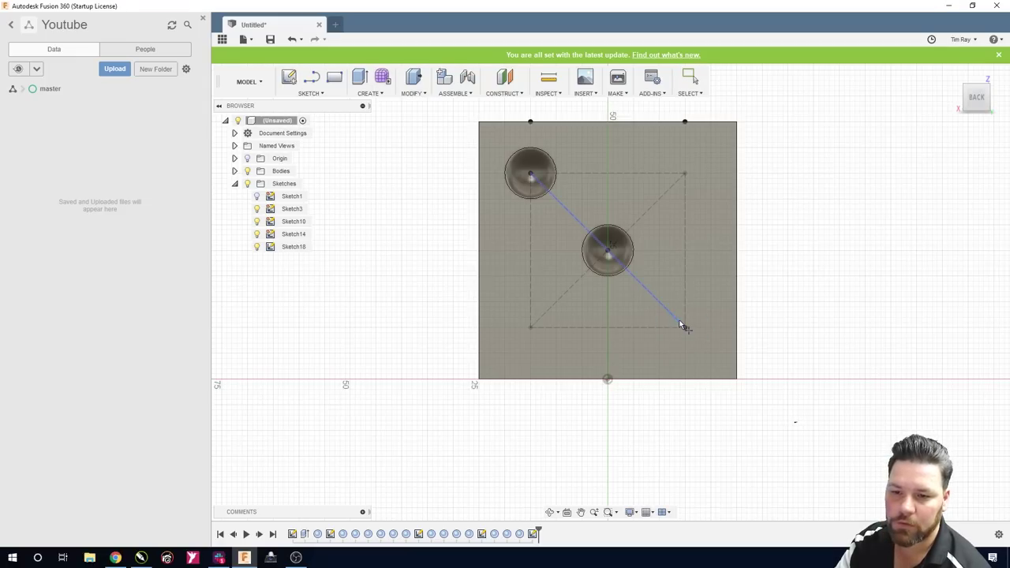
click(686, 328)
key(Return)
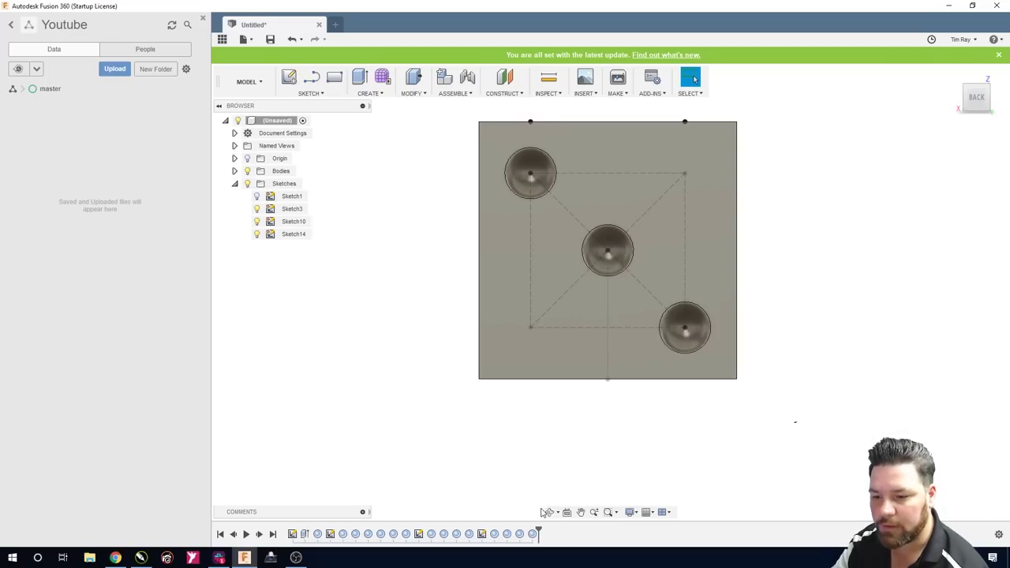
Examine the pips on the cube's top and back faces from several angles
click(549, 512)
mouse_move(447, 340)
mouse_down()
mouse_move(435, 332)
mouse_move(449, 356)
mouse_move(462, 346)
mouse_up()
drag(452, 307, 500, 379)
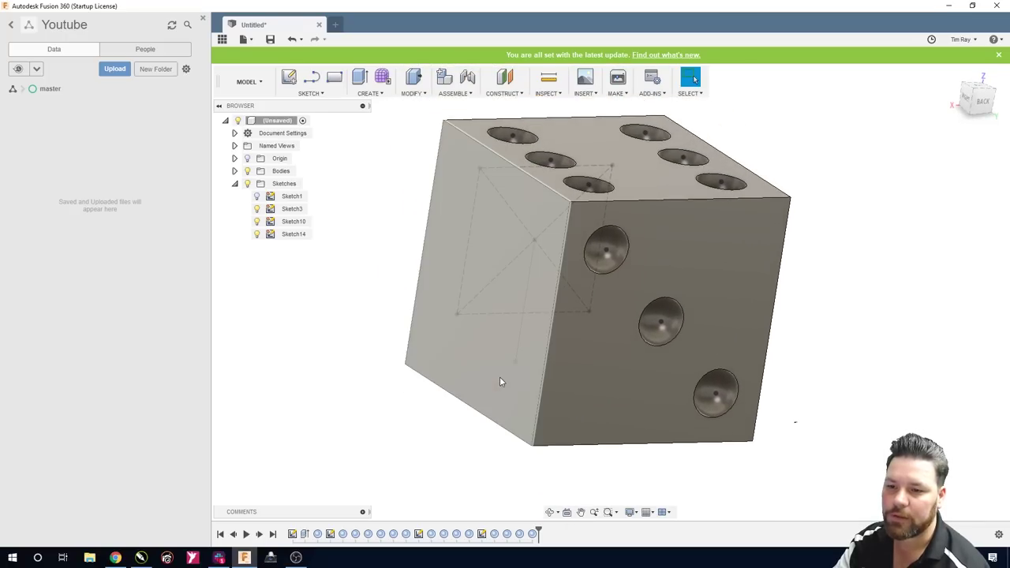
key(Escape)
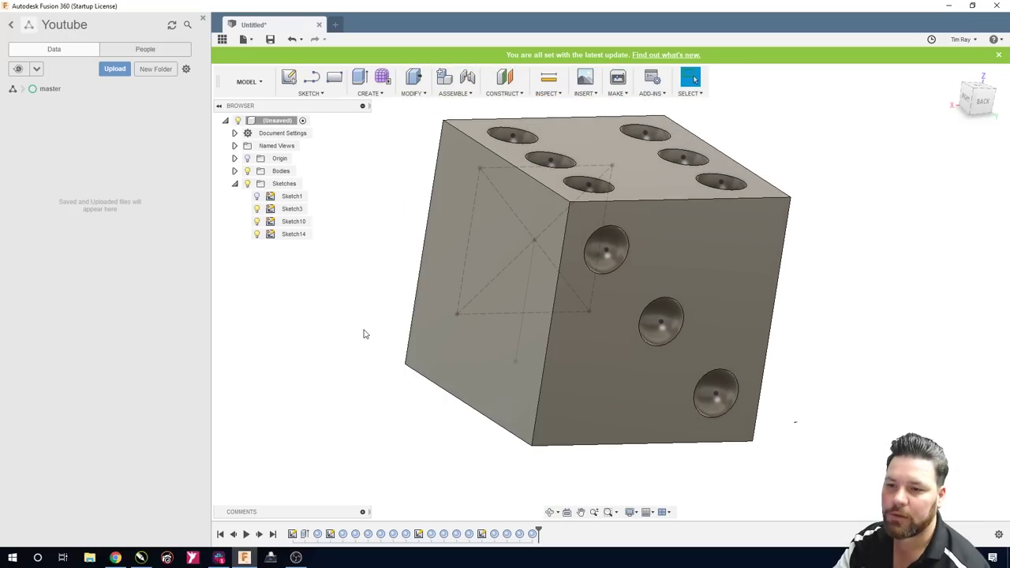
click(550, 512)
drag(395, 368, 332, 385)
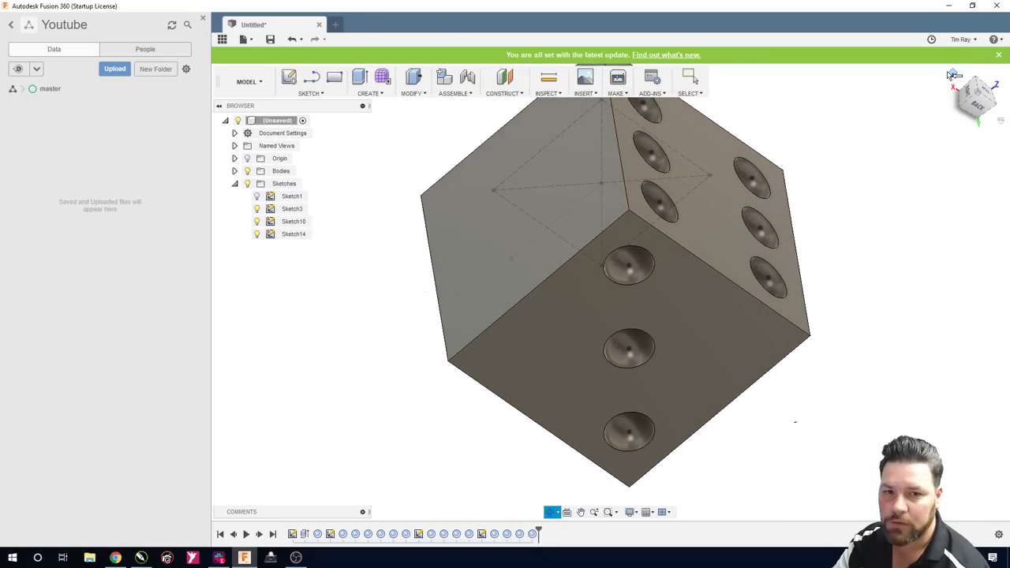
key(Escape)
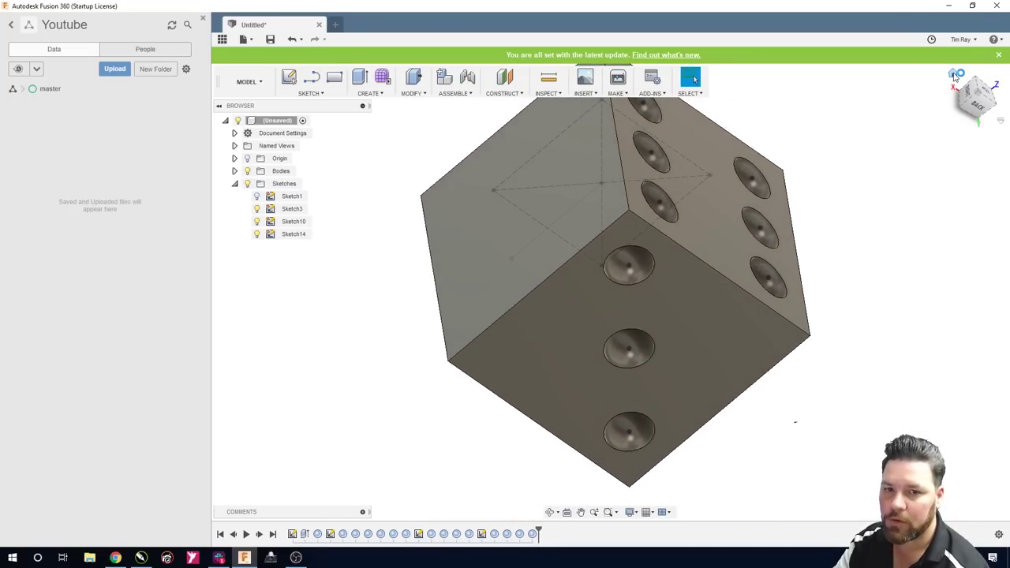
Delete the stray sphere cut at the centre of the front face
click(955, 75)
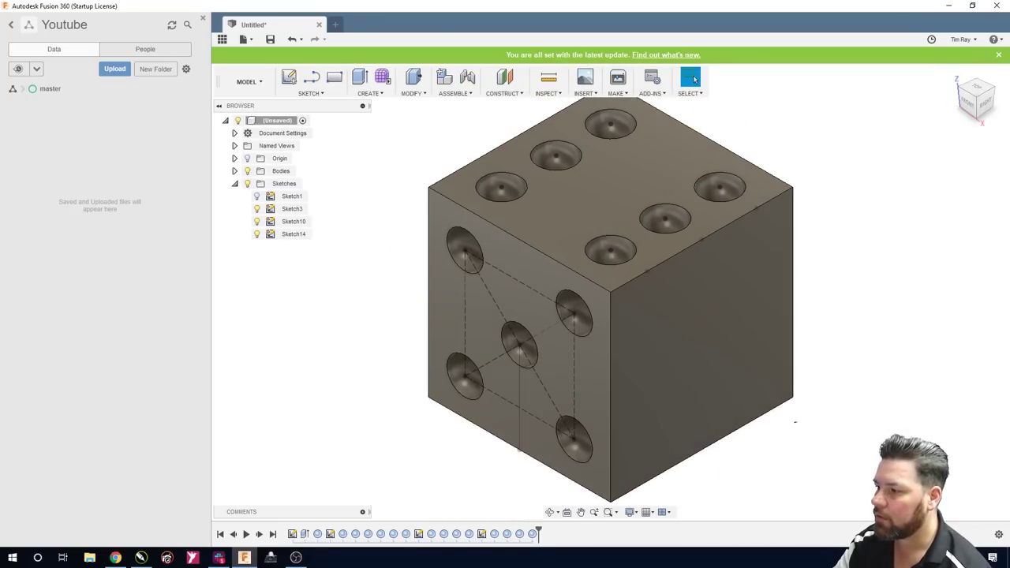
shift+middle_drag(758, 410, 669, 448)
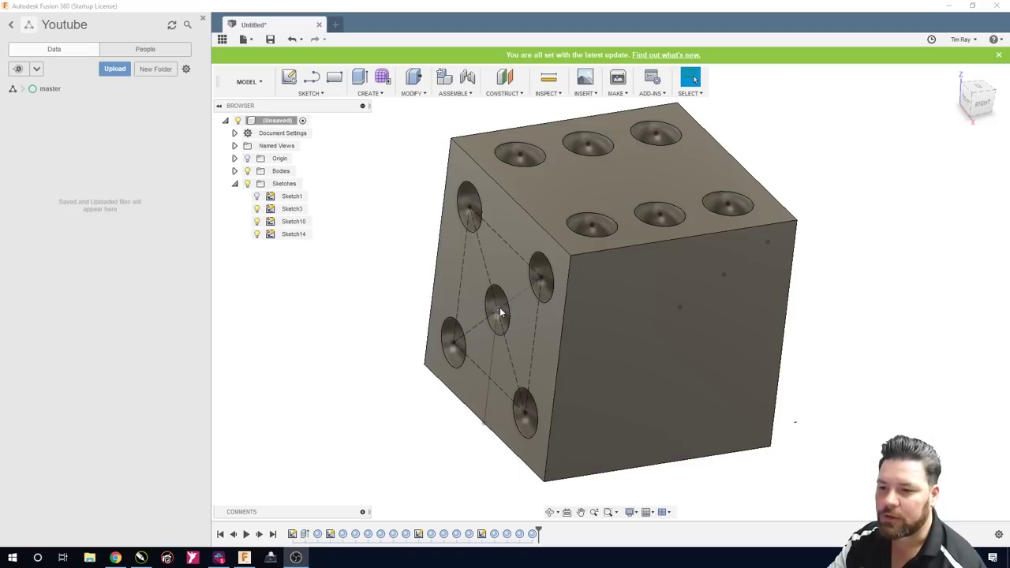
click(508, 535)
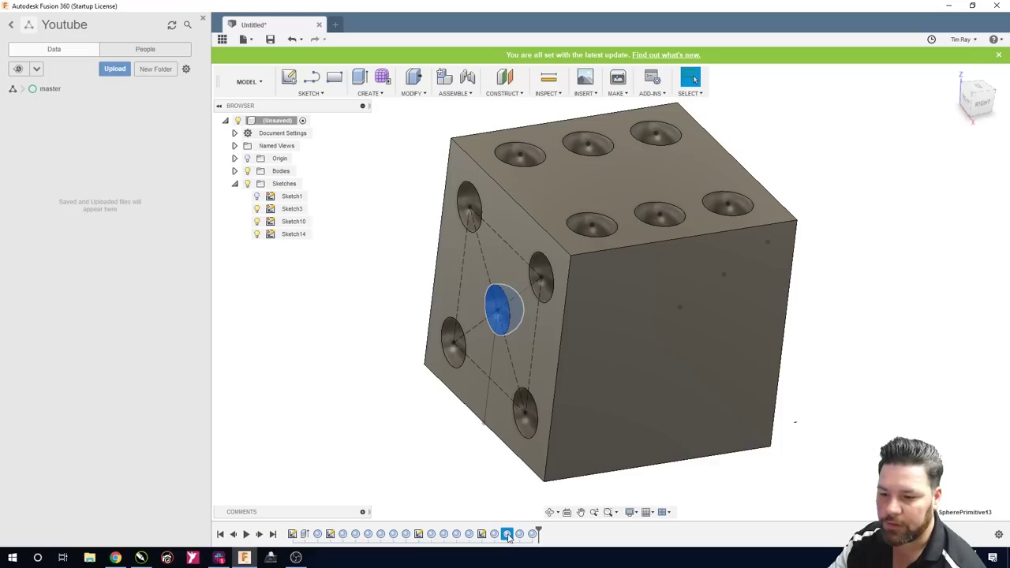
right_click(509, 536)
click(529, 465)
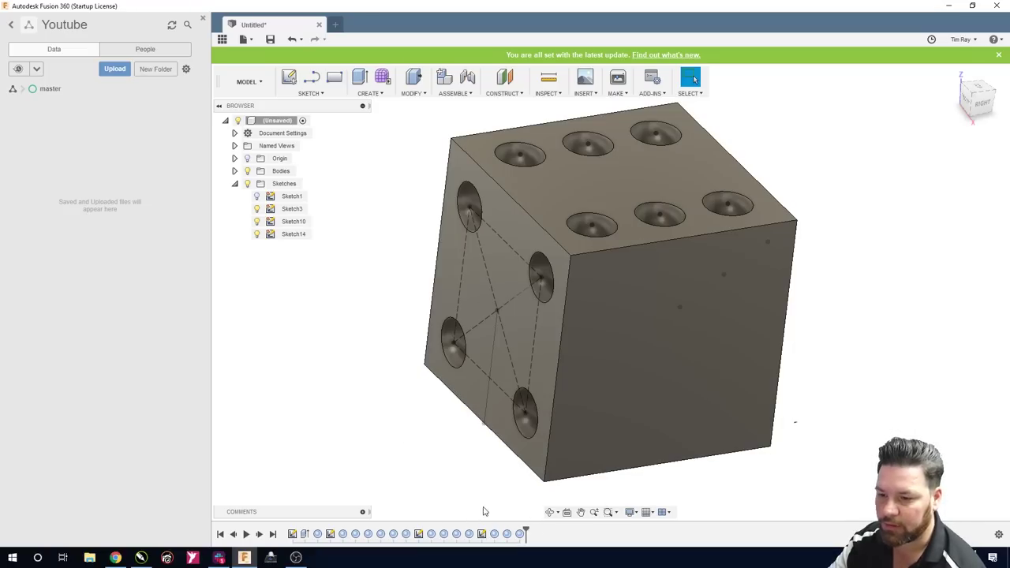
Start a new sketch on the cube's right face
click(548, 512)
mouse_move(451, 447)
mouse_down()
mouse_move(394, 412)
mouse_move(444, 421)
mouse_move(449, 447)
mouse_up()
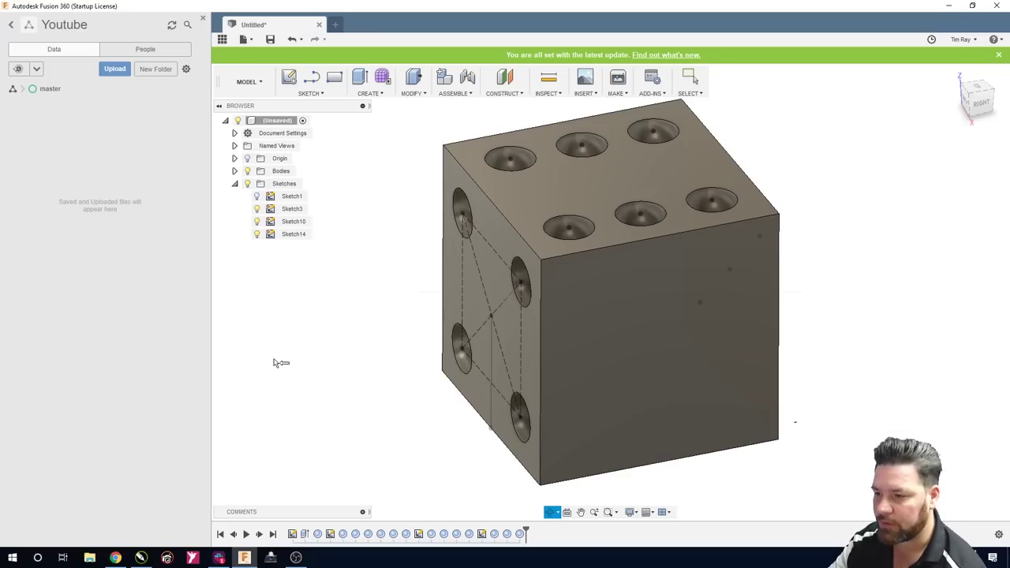
key(Escape)
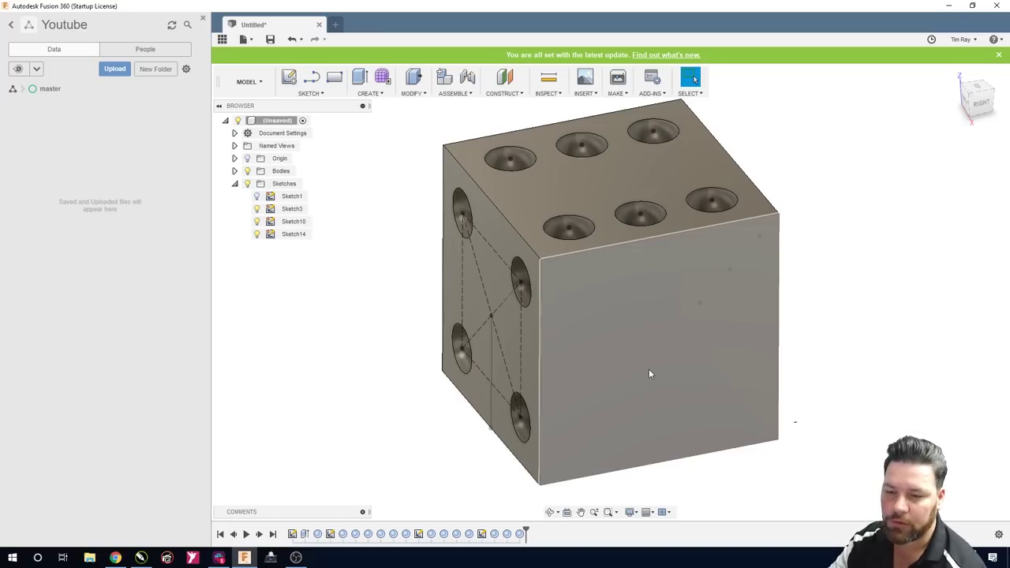
click(597, 415)
click(290, 79)
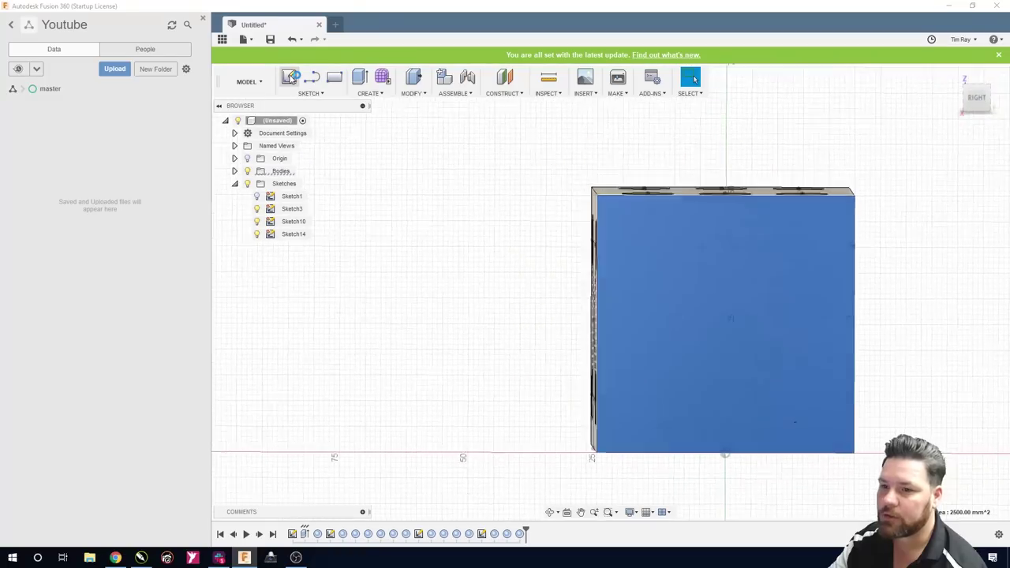
middle_drag(534, 348, 359, 326)
key(Escape)
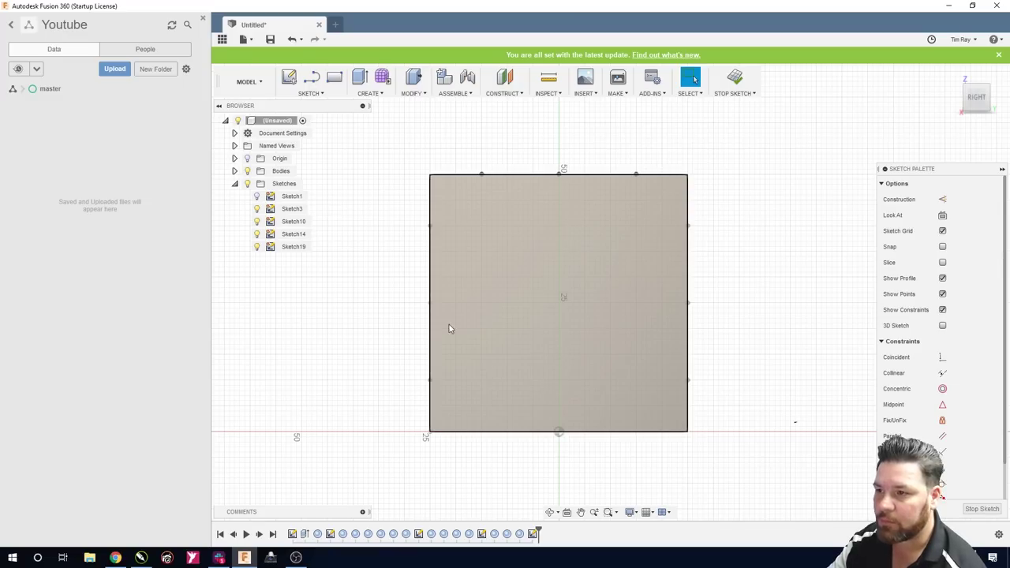
Draw a 25 mm vertical line from the midpoint of the right face's lower edge up to the face centre
click(310, 93)
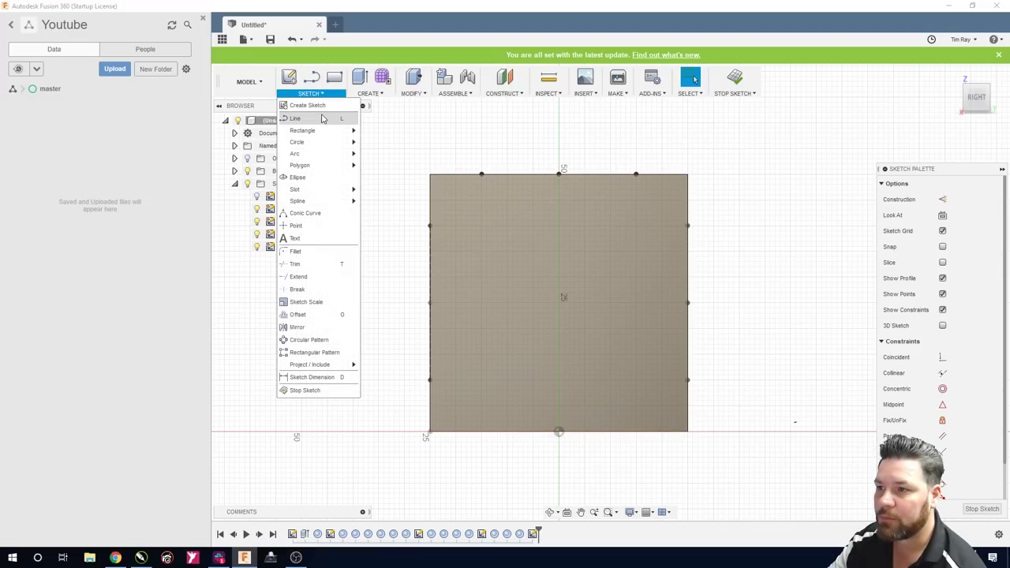
click(295, 118)
click(558, 432)
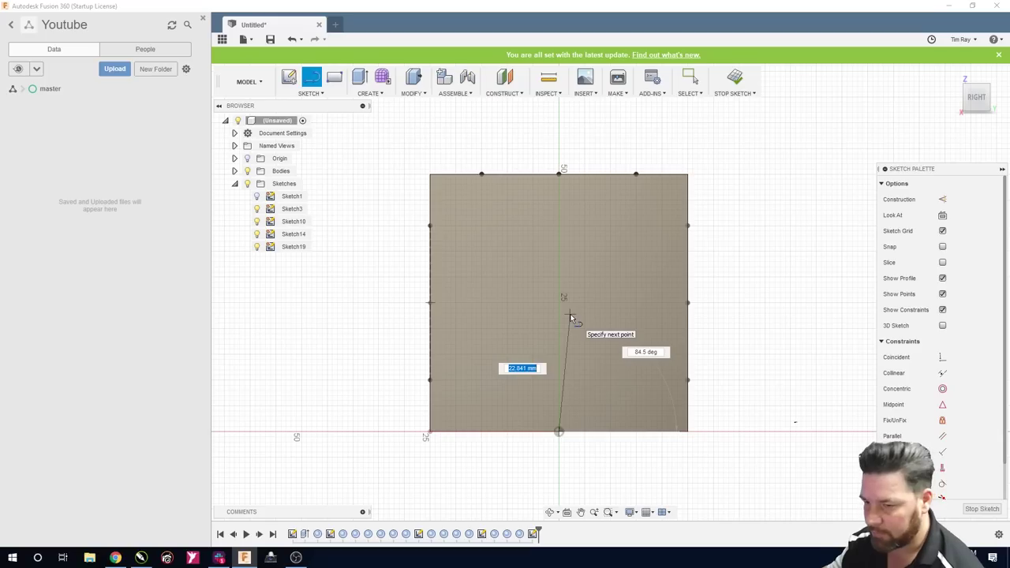
text(25)
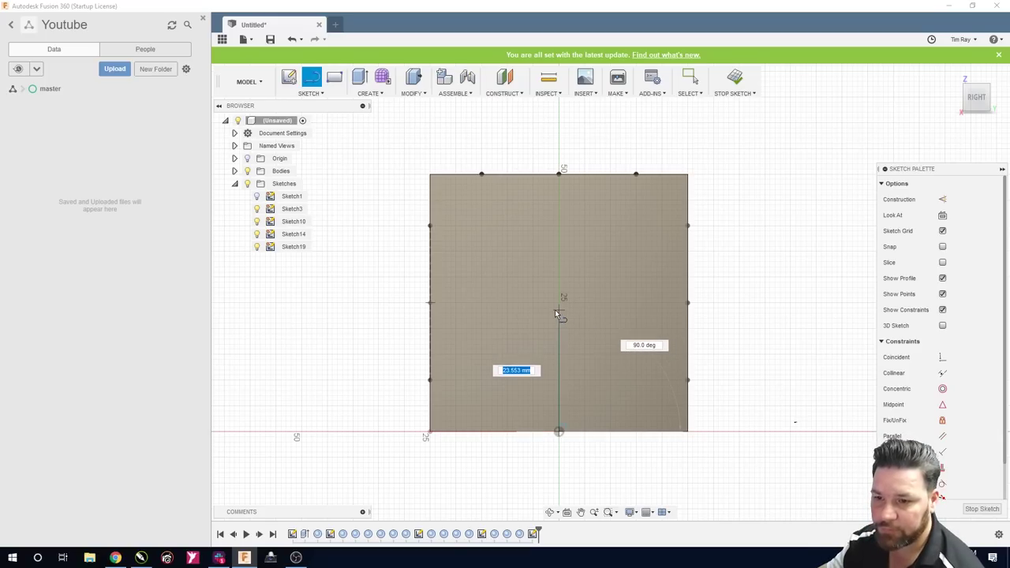
text(25)
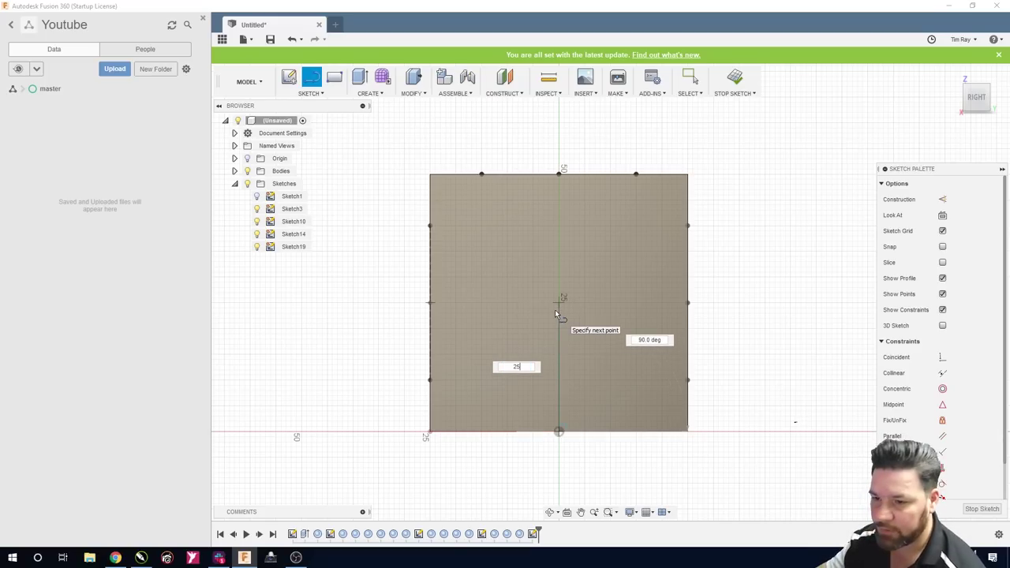
key(Return)
key(Escape)
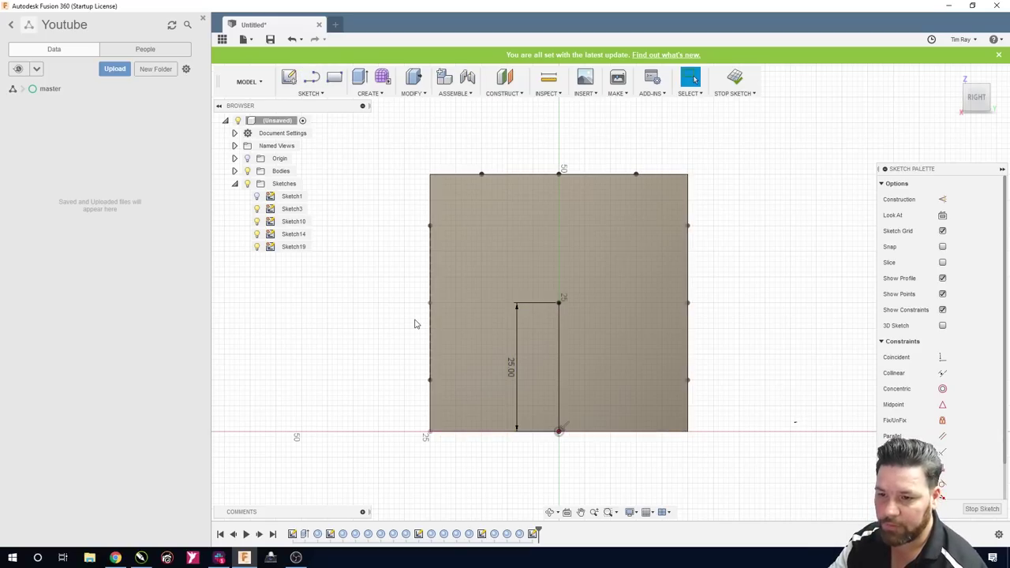
Draw a 30 by 30 mm center rectangle around the line's upper endpoint on the right face
click(311, 93)
mouse_move(314, 131)
click(378, 157)
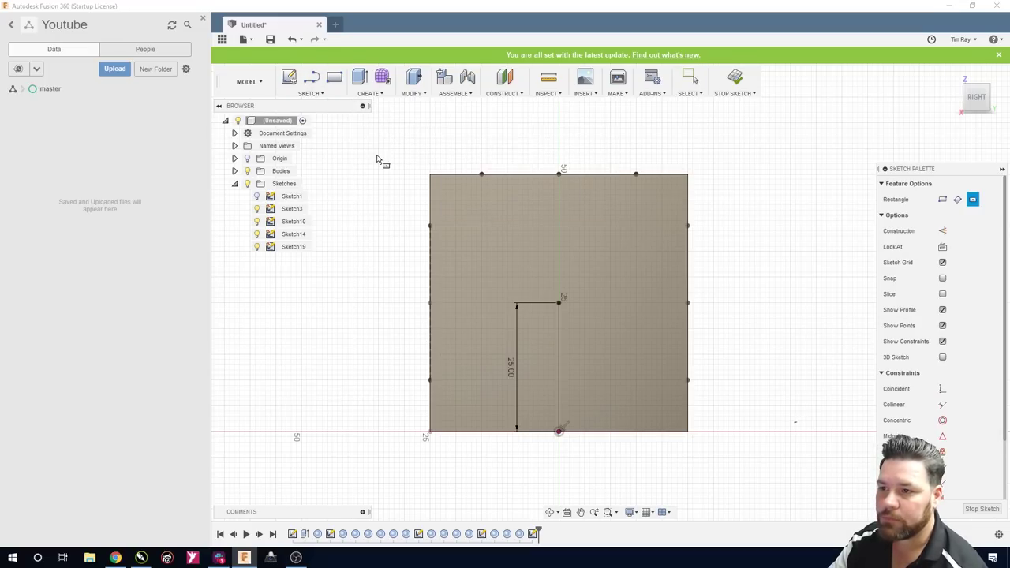
click(560, 301)
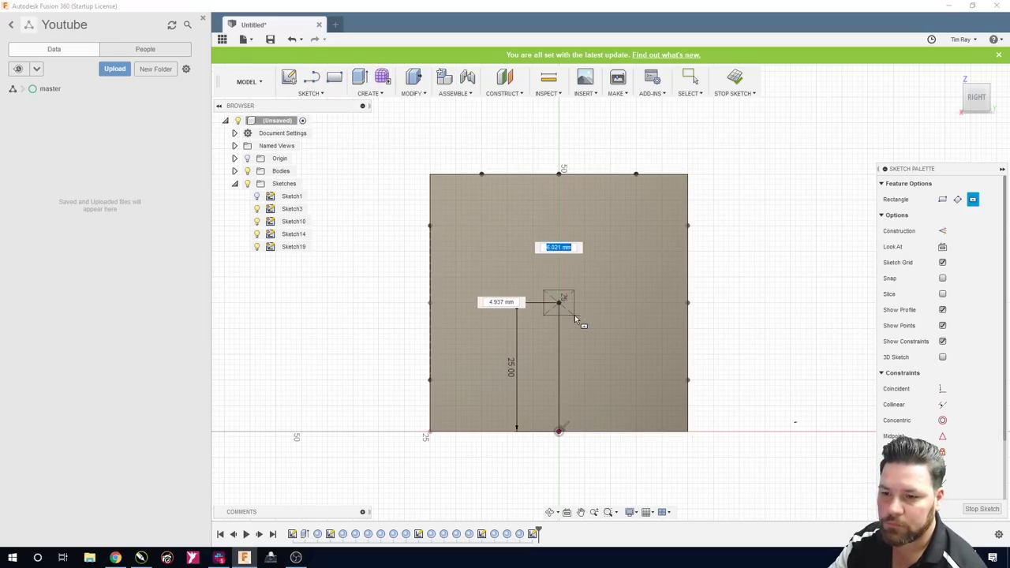
text(30)
key(Tab)
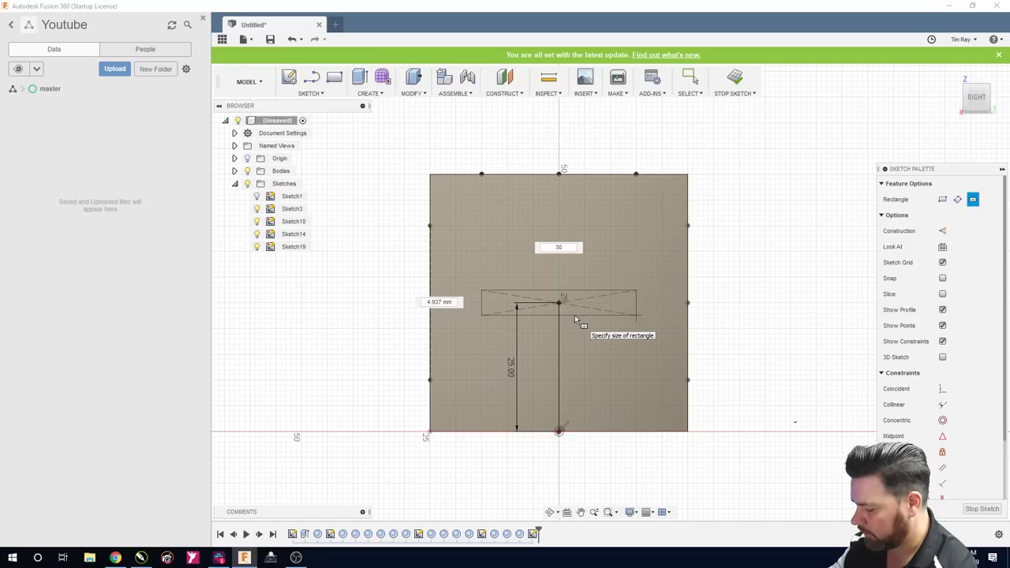
text(30)
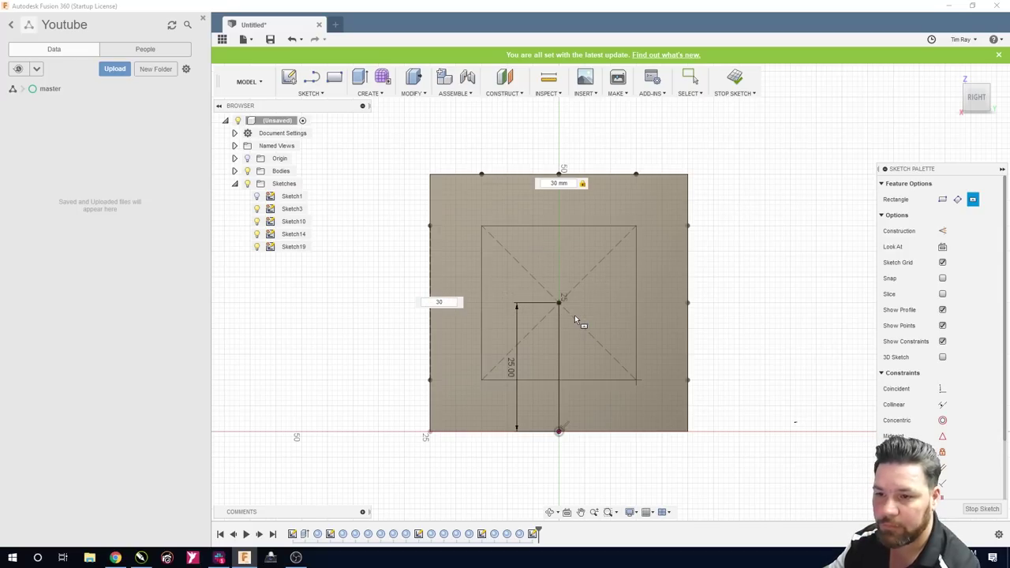
key(Return)
key(Escape)
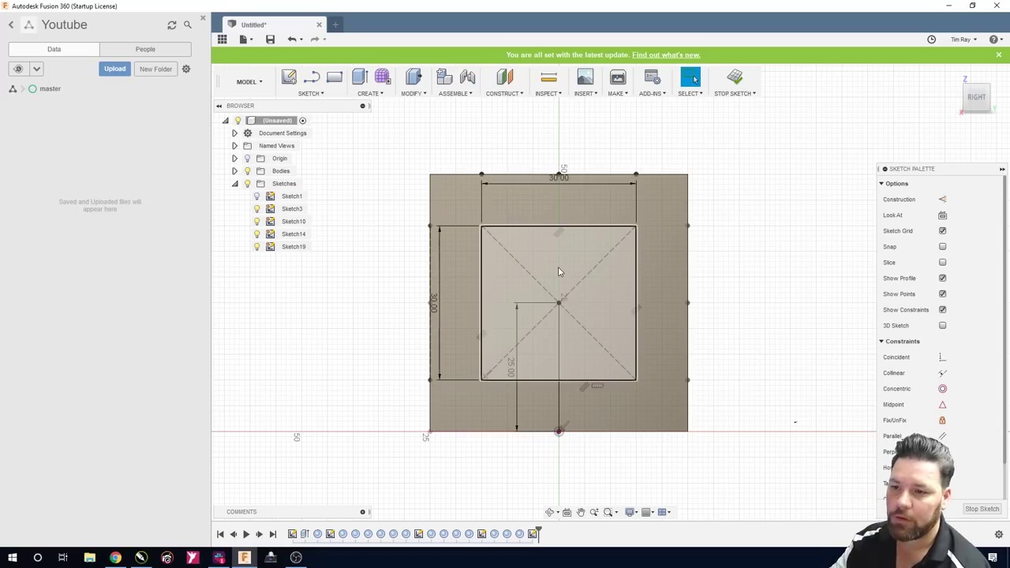
Convert all four sides of the square on the right face to construction lines
click(483, 299)
key(x)
click(526, 379)
key(x)
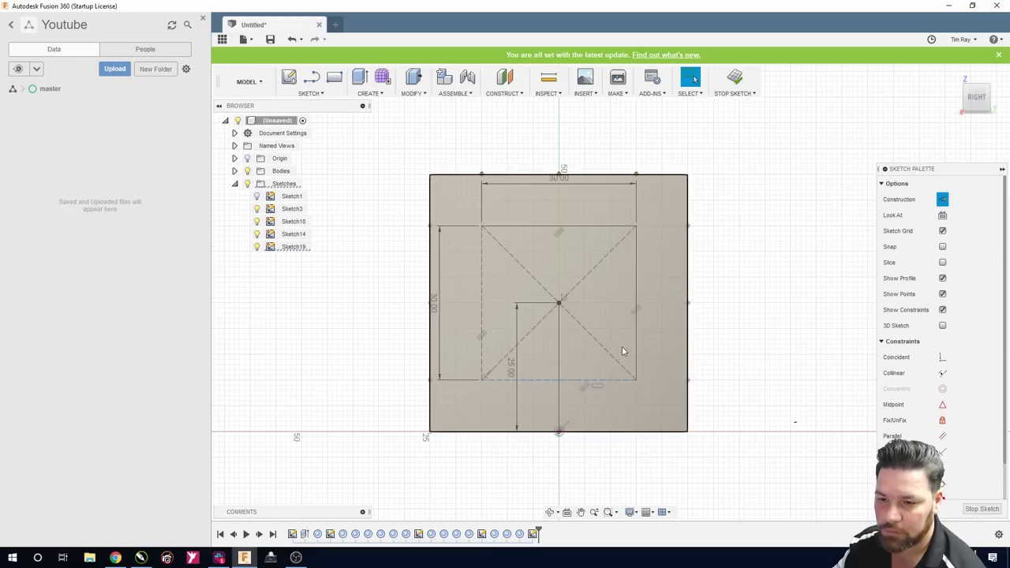
click(636, 339)
key(x)
click(593, 227)
key(x)
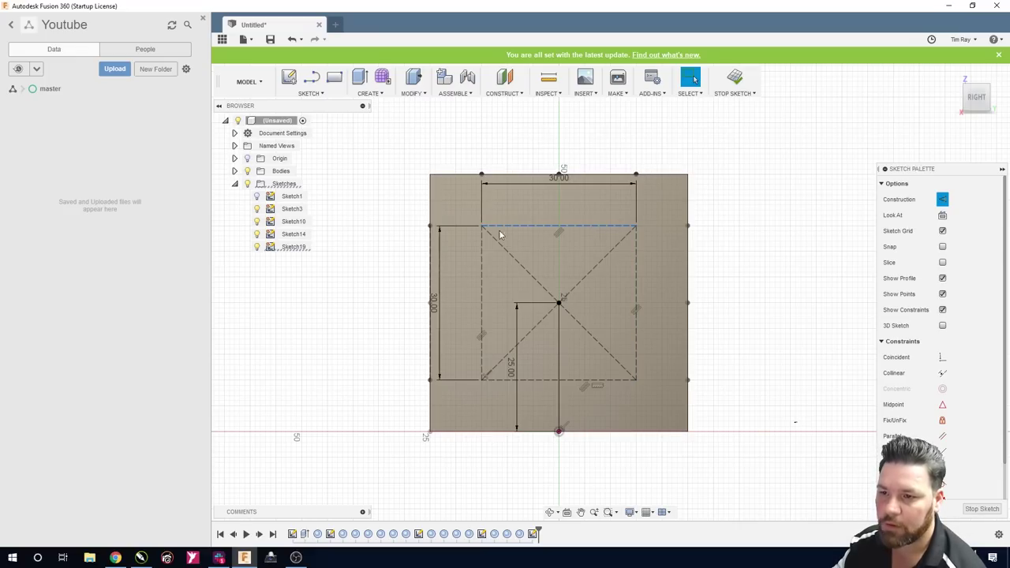
Place sketch points on the four corners of the construction square and finish the right-face sketch
click(300, 93)
click(296, 227)
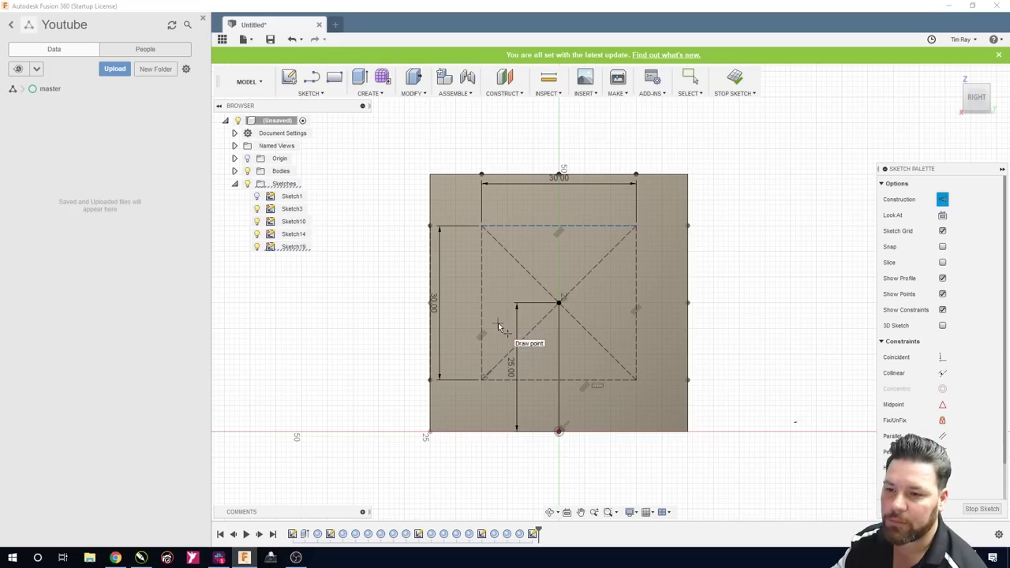
click(483, 379)
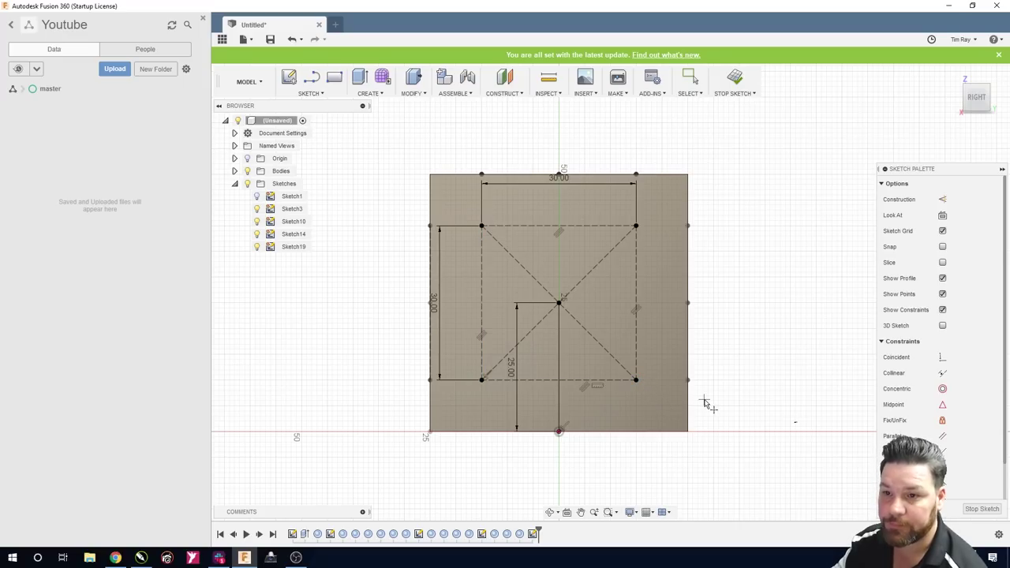
click(736, 78)
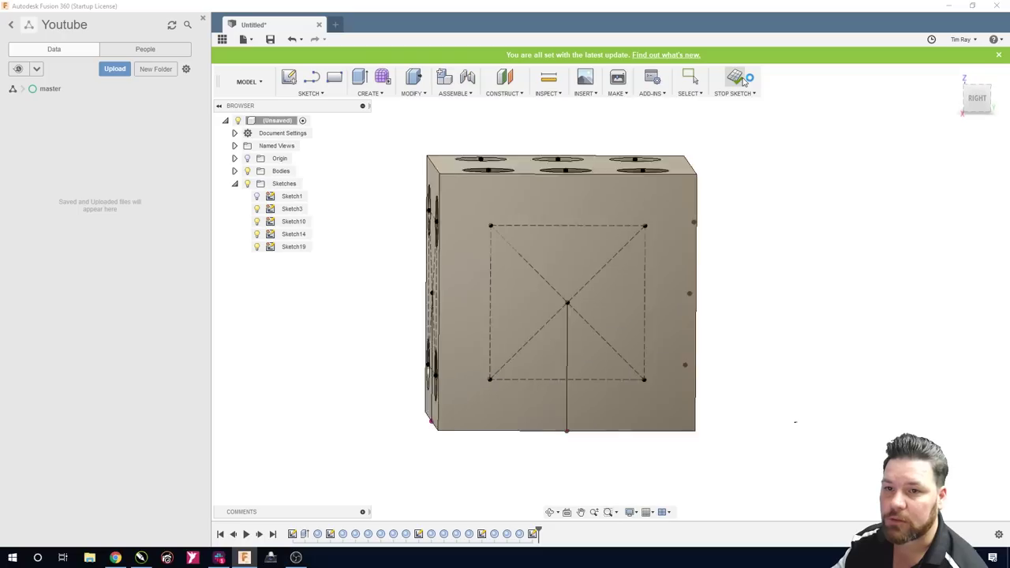
Cut a 10 mm sphere into the right face at the lower-left corner point of the construction square
shift+middle_drag(857, 287, 886, 161)
click(979, 100)
click(368, 93)
click(365, 259)
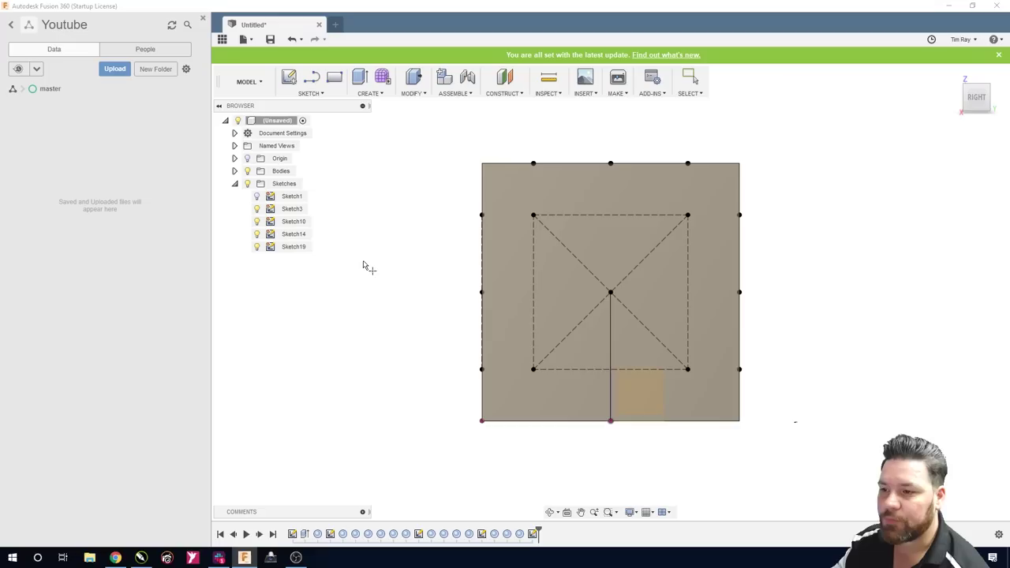
click(528, 368)
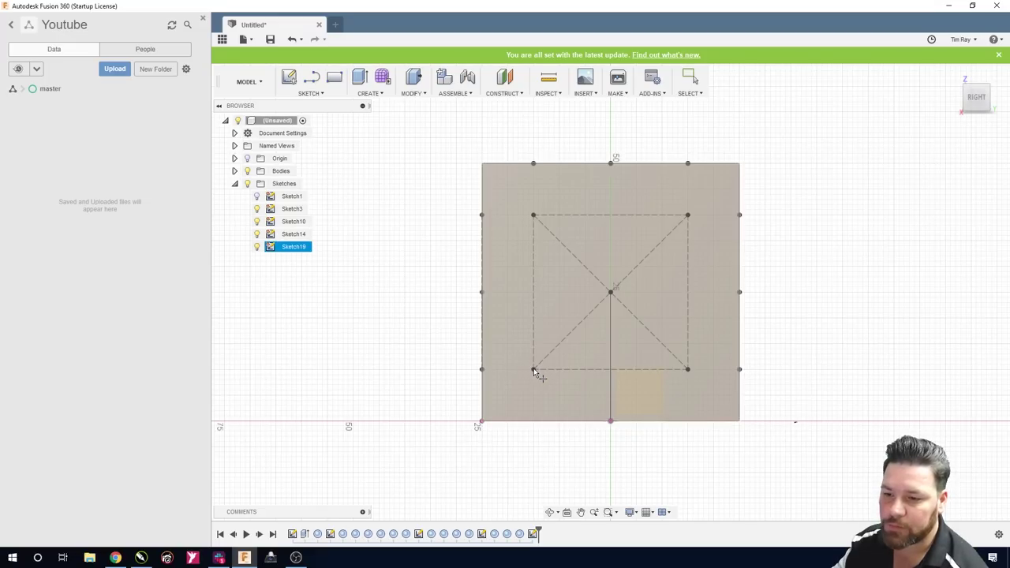
click(533, 370)
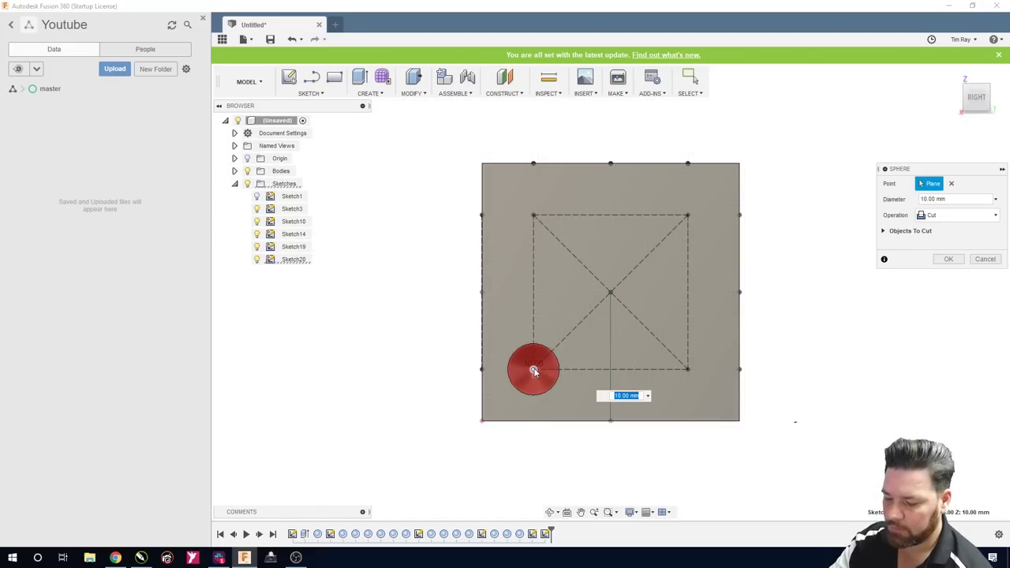
key(Return)
Cut another sphere into the right face at the upper-right corner point of the construction square
click(368, 93)
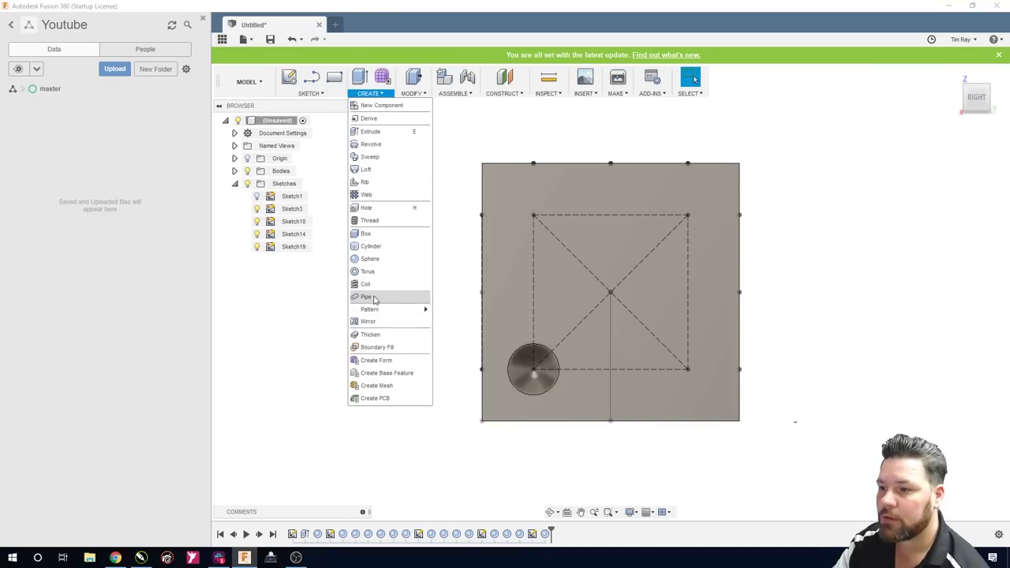
click(372, 259)
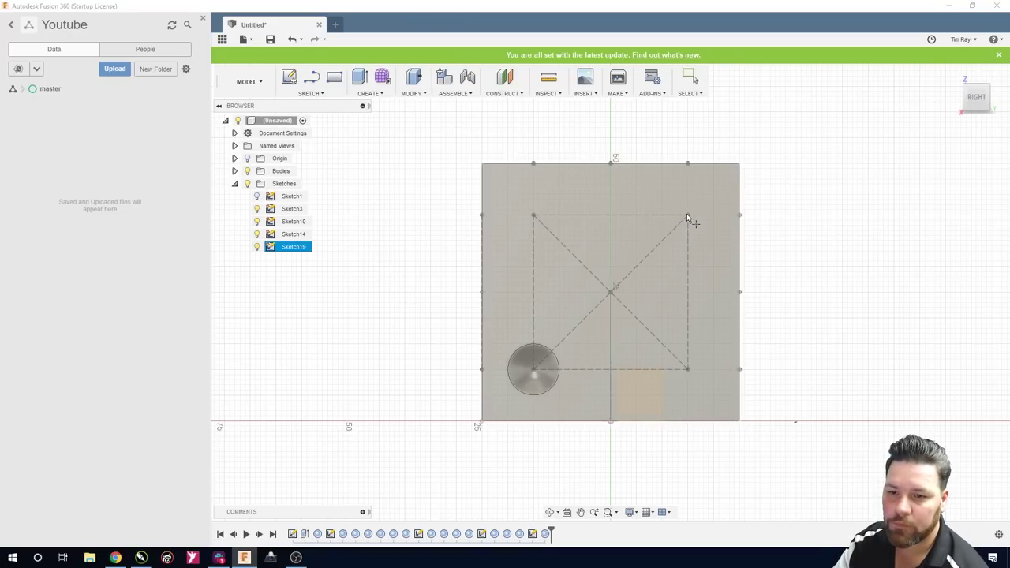
click(688, 215)
key(Return)
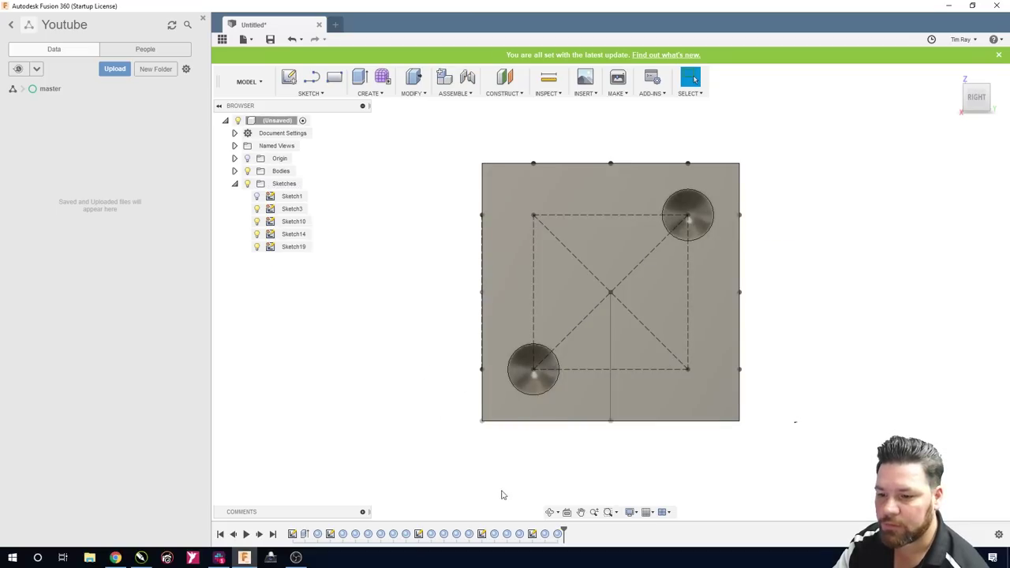
Start a new sketch on the cube's left face, opposite the face with two pips
click(550, 512)
drag(436, 440, 596, 444)
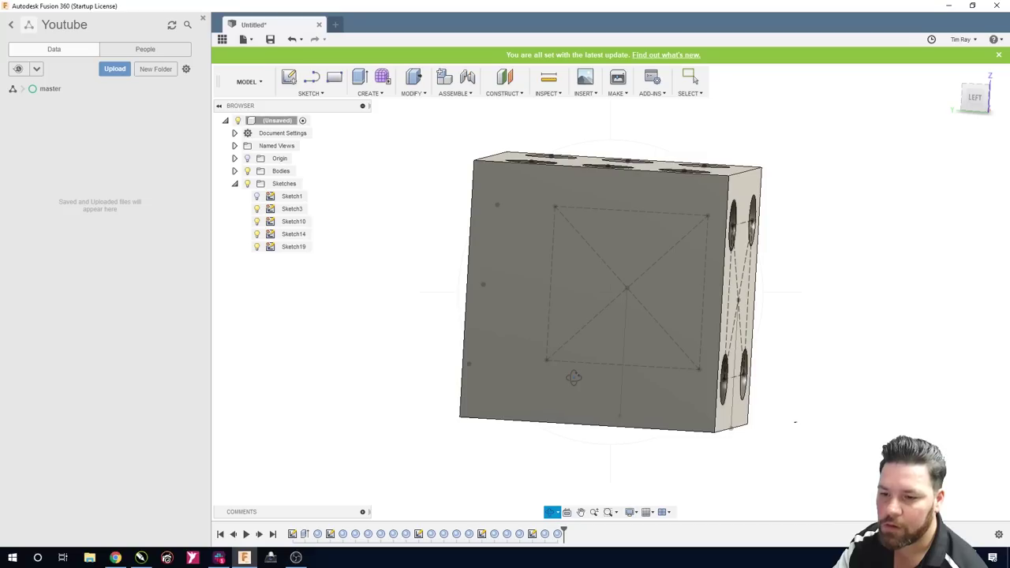
key(Escape)
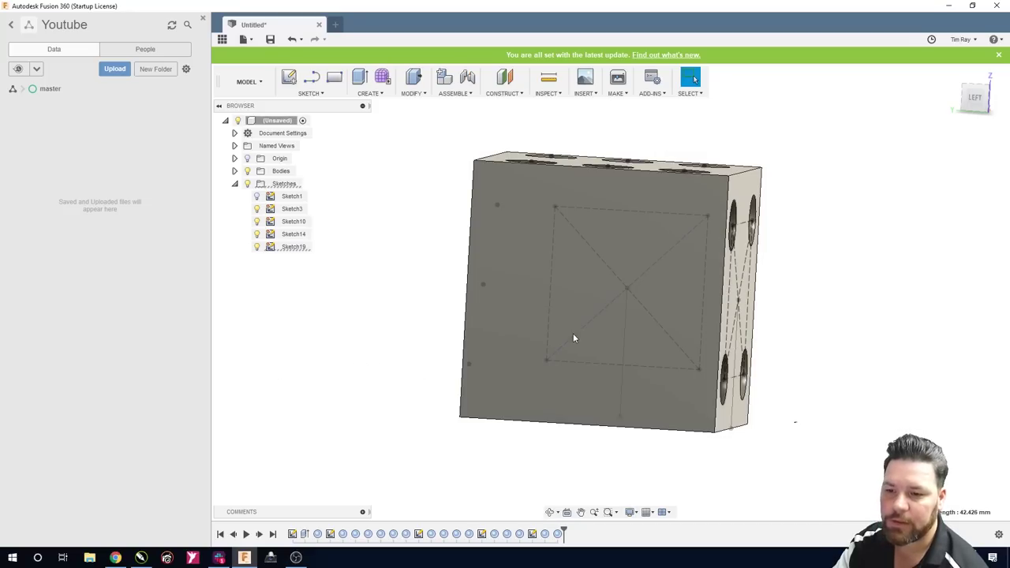
click(519, 330)
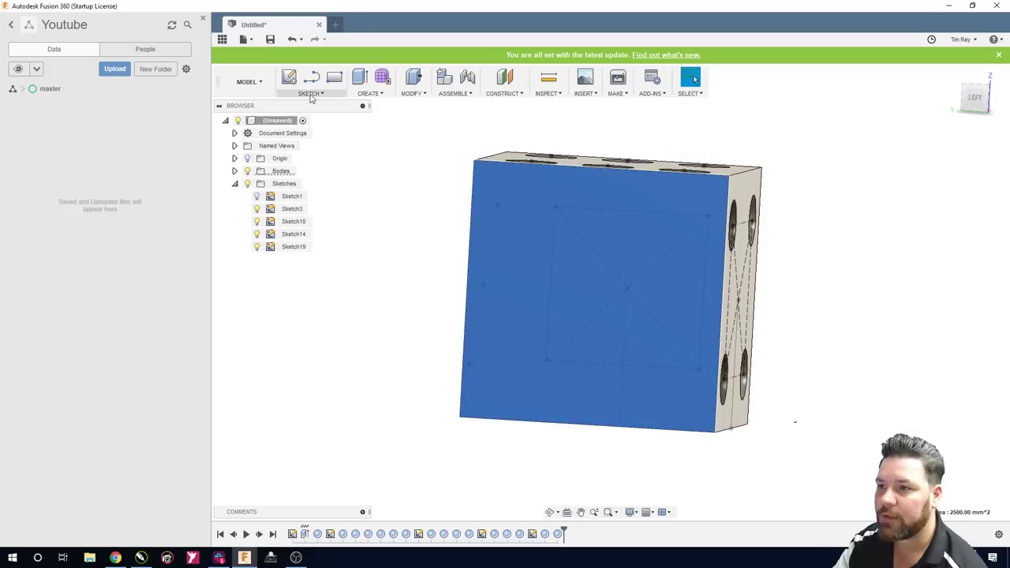
click(290, 79)
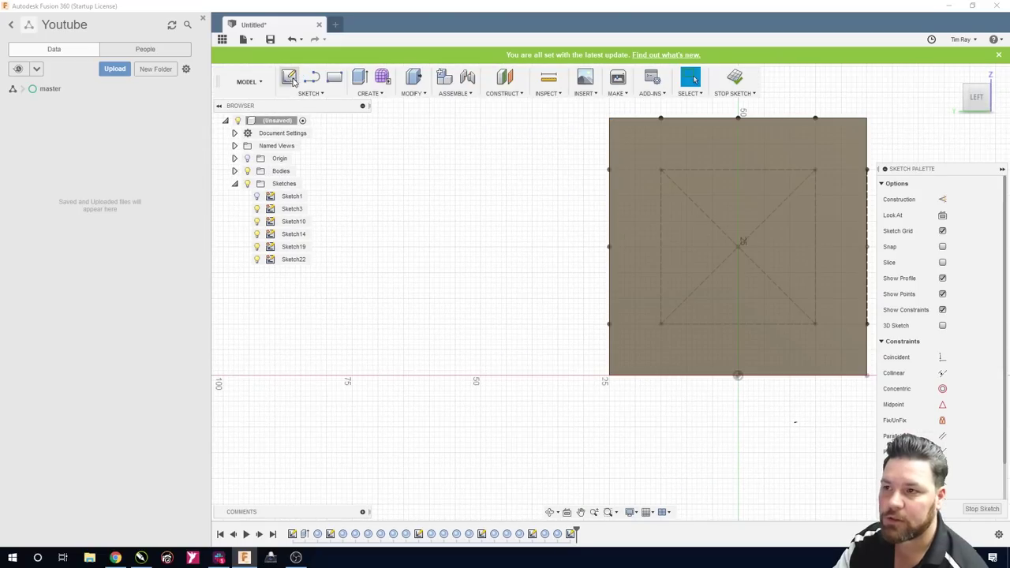
Place five sketch points on the left face, at the centre and the four corners of the square showing through, and finish the sketch
click(310, 94)
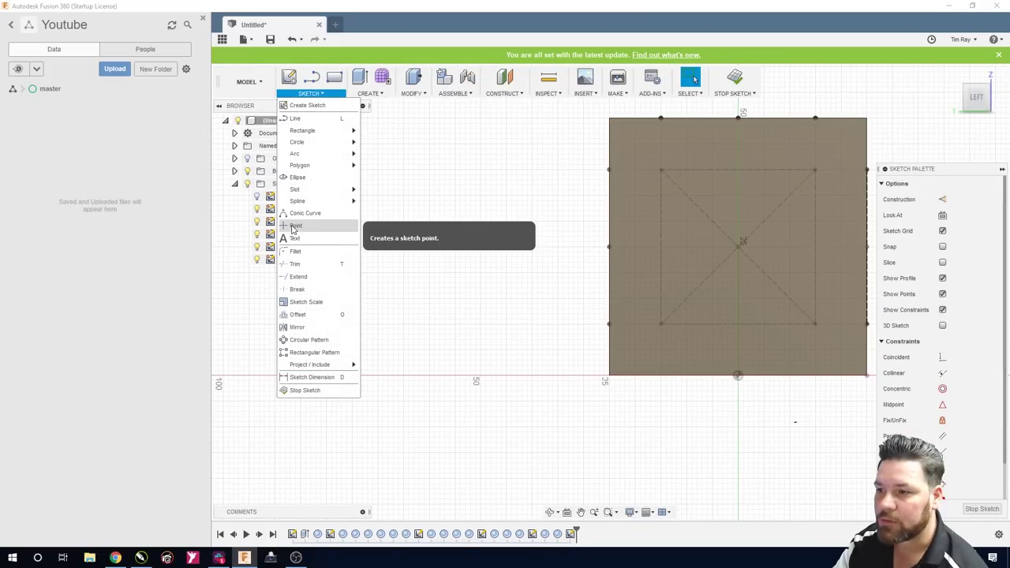
click(295, 226)
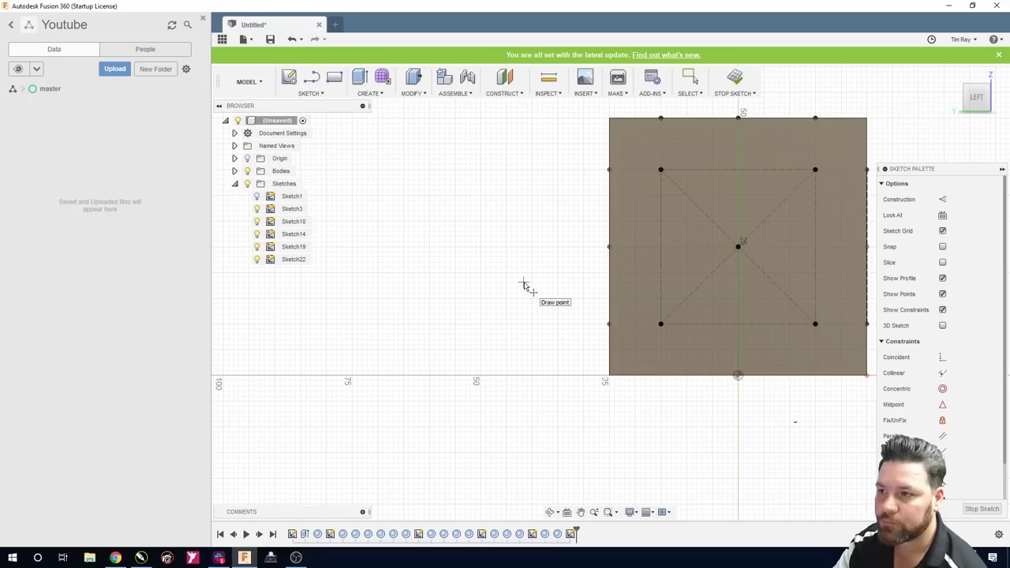
shift+middle_drag(681, 103, 400, 125)
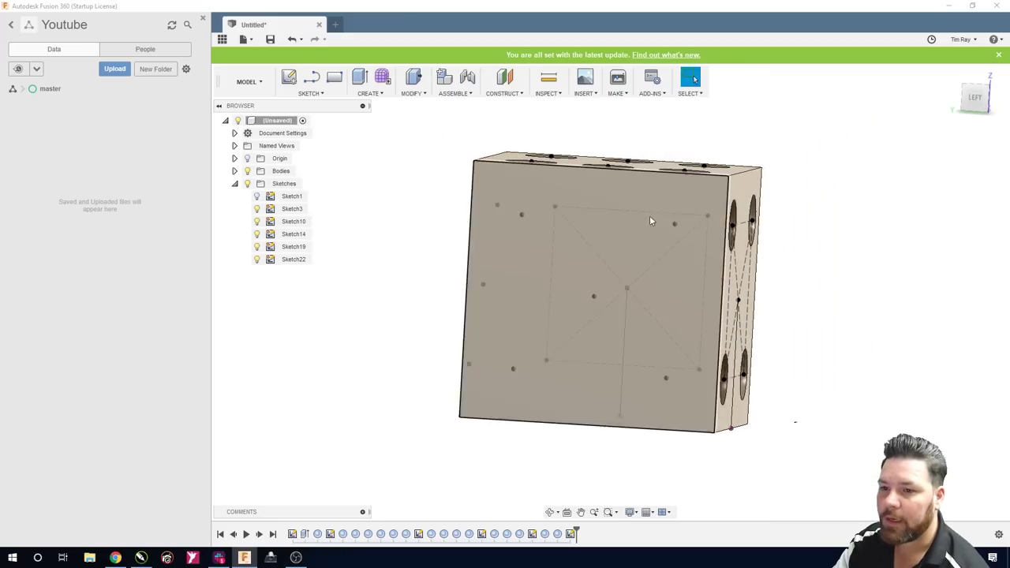
click(977, 99)
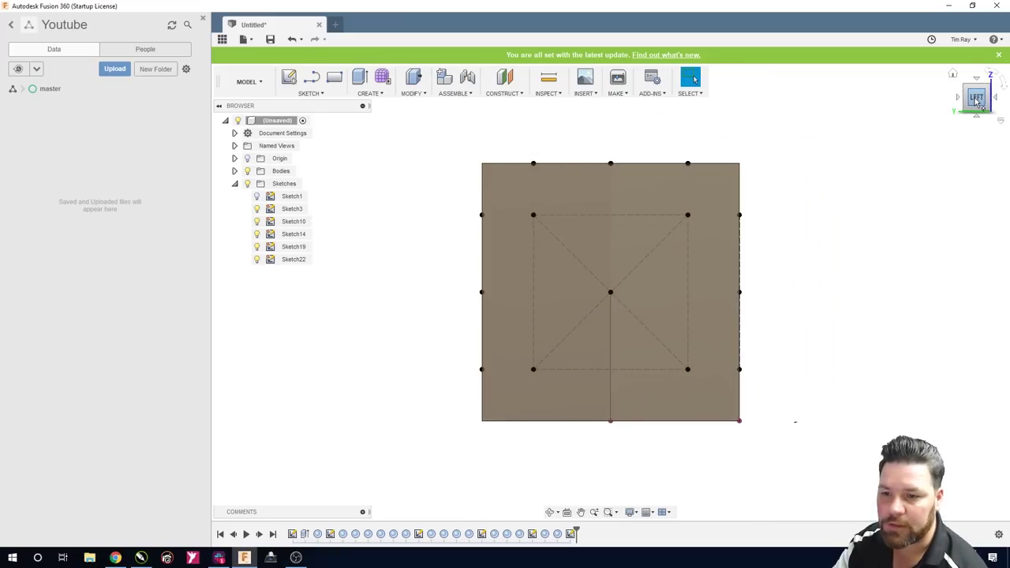
click(369, 95)
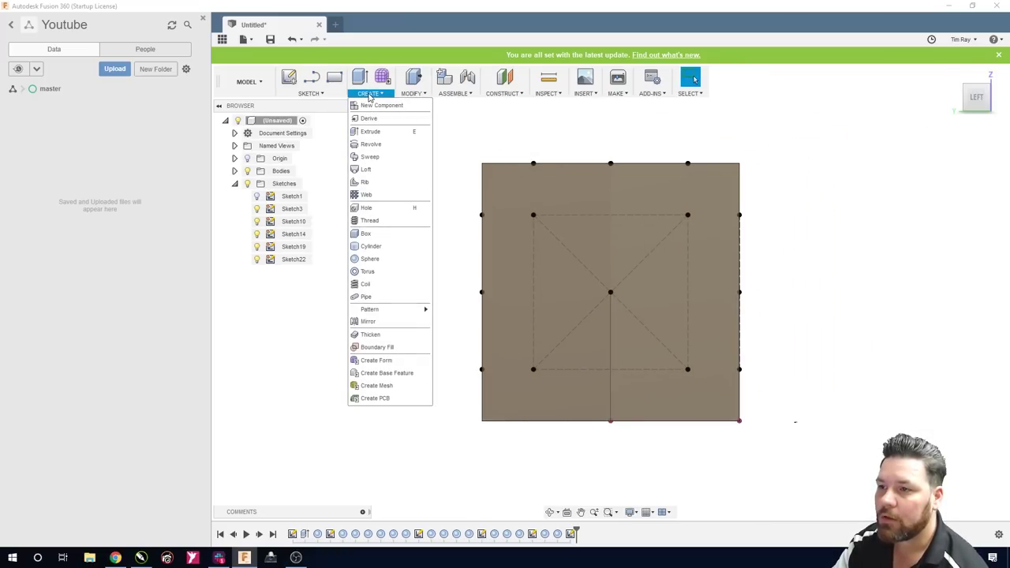
click(363, 268)
click(509, 250)
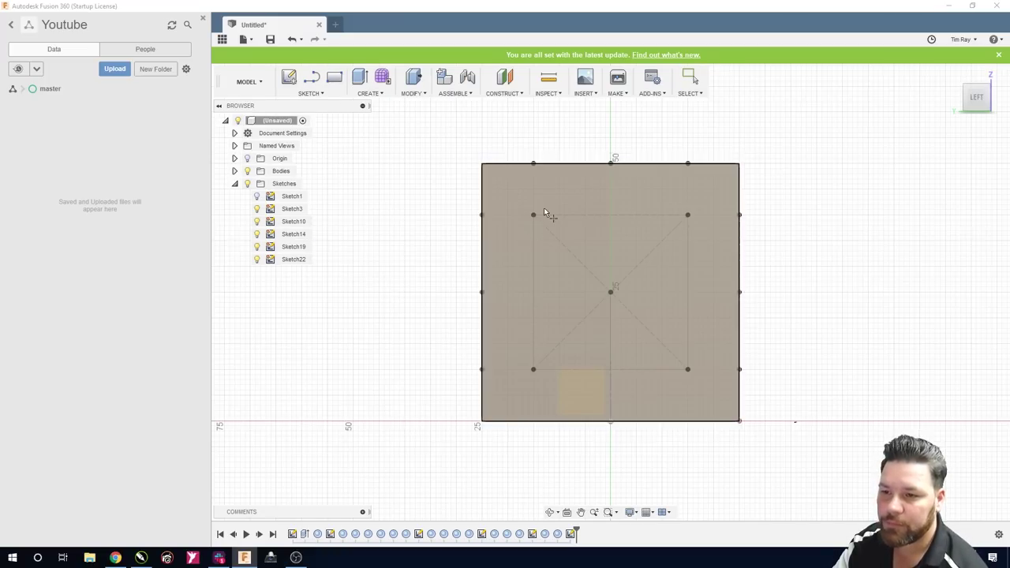
click(534, 215)
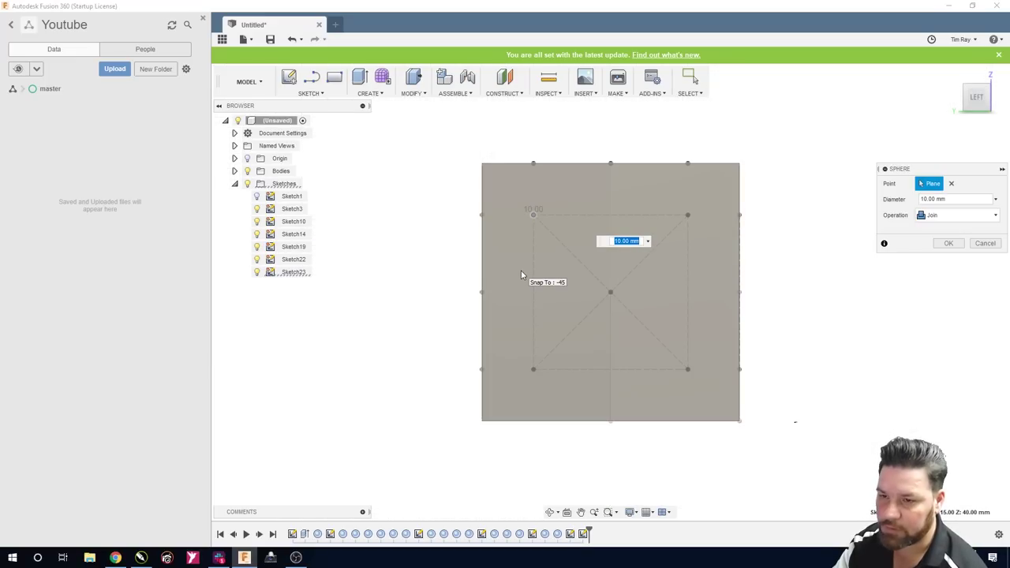
key(Escape)
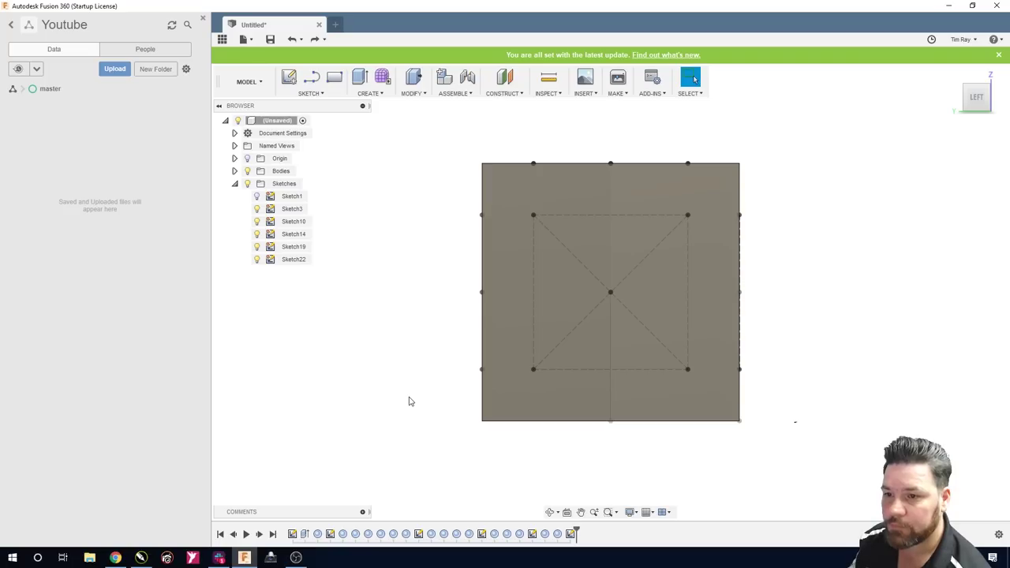
Cut a 10 mm sphere into the left face at the upper-left corner point of the construction square
click(370, 94)
click(365, 260)
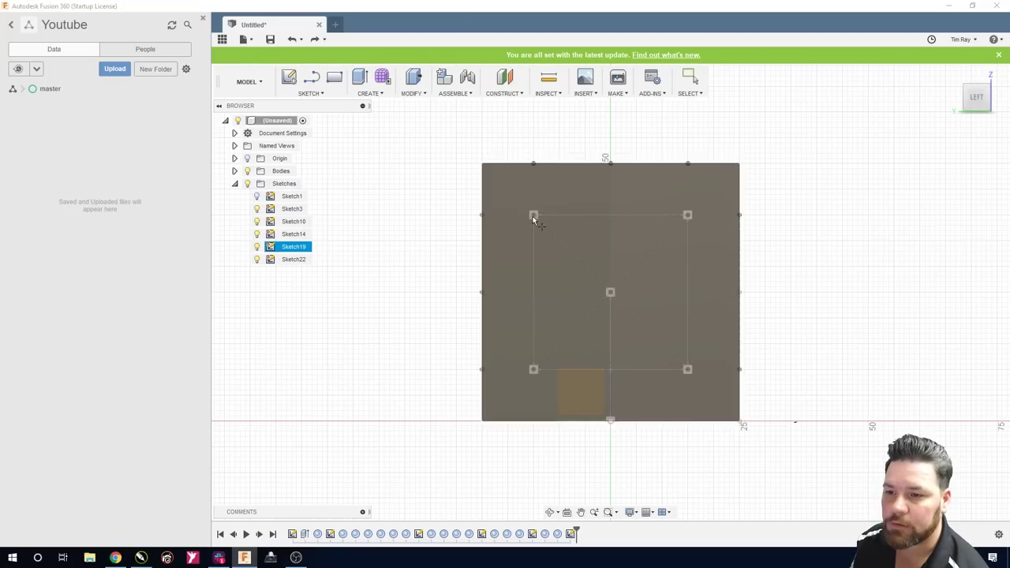
click(517, 234)
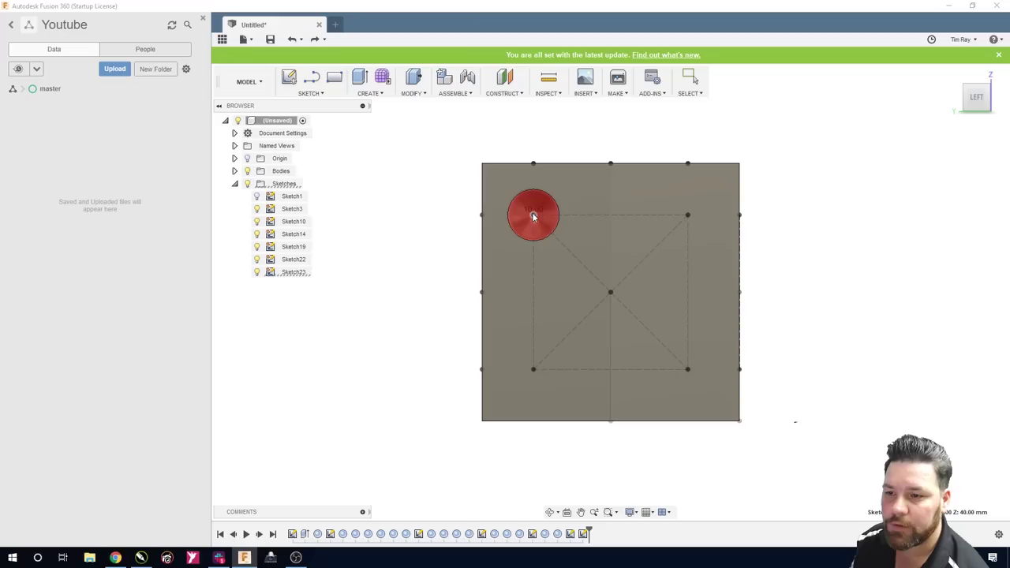
click(532, 214)
key(Escape)
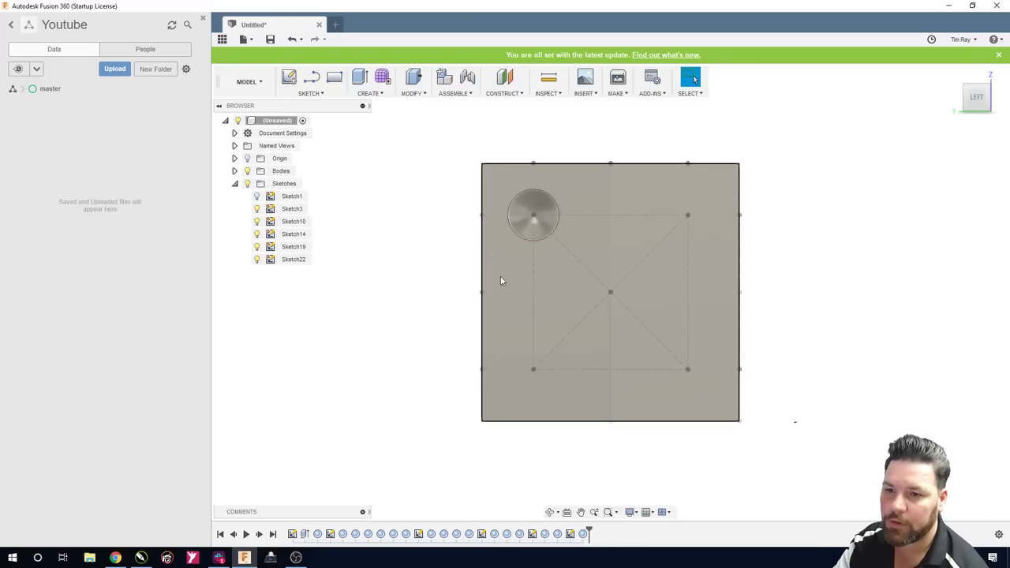
Cut a 10 mm sphere into the left face at the upper-right corner point of the construction square
click(494, 292)
click(369, 93)
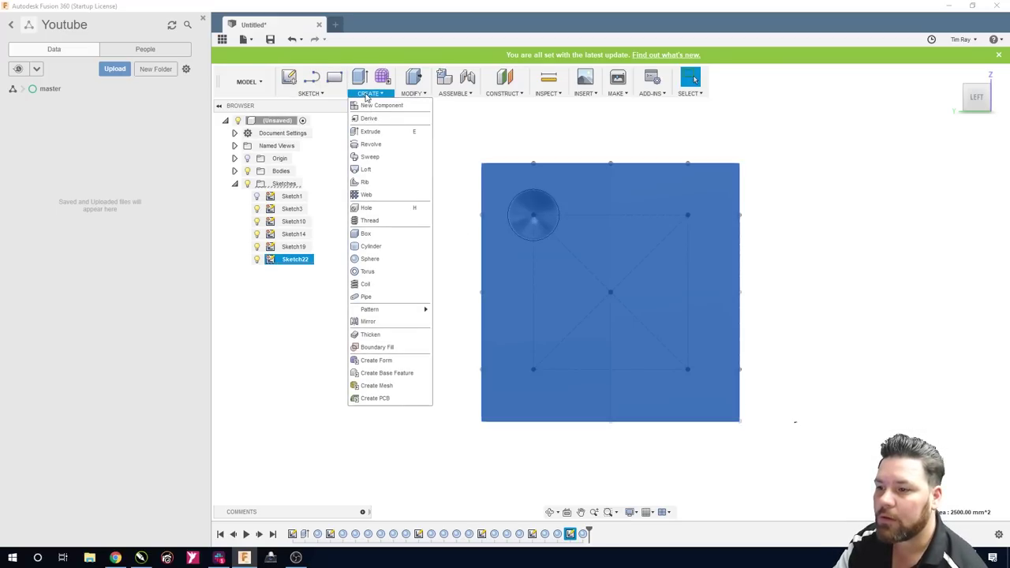
click(371, 258)
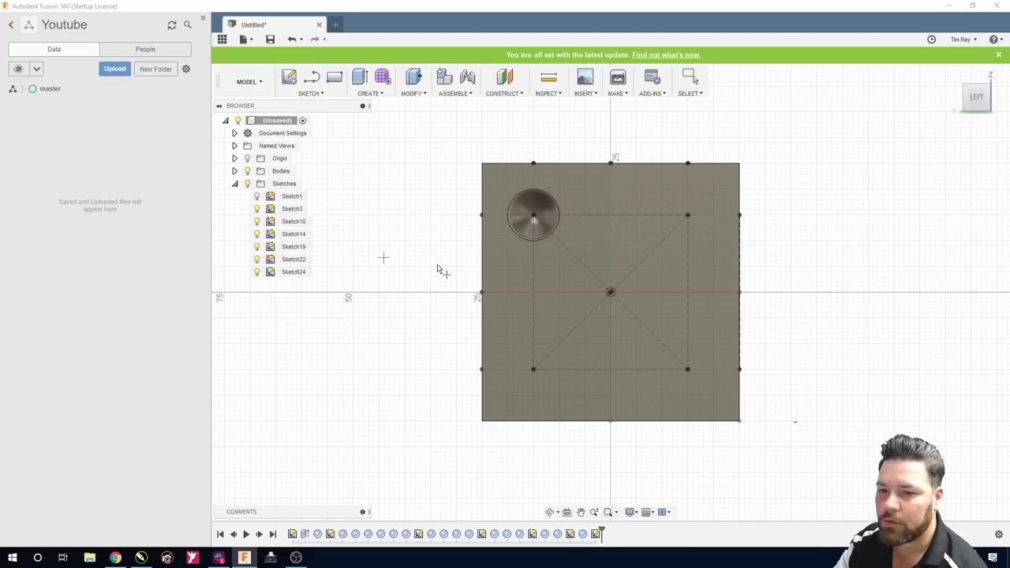
click(688, 215)
key(Return)
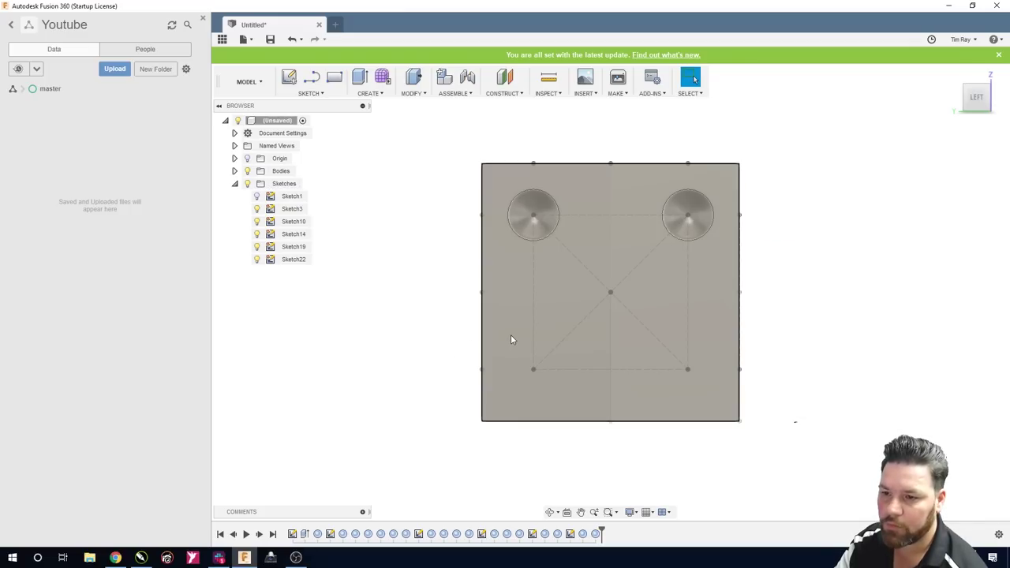
Cut a 10 mm sphere into the left face at the lower-left corner point of the construction square
click(511, 334)
click(366, 94)
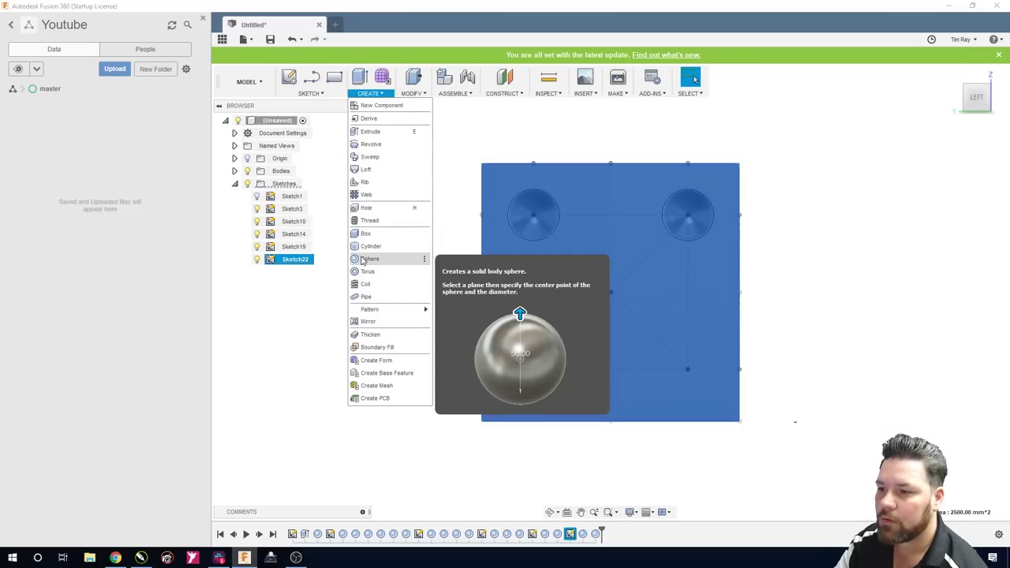
click(361, 259)
click(533, 370)
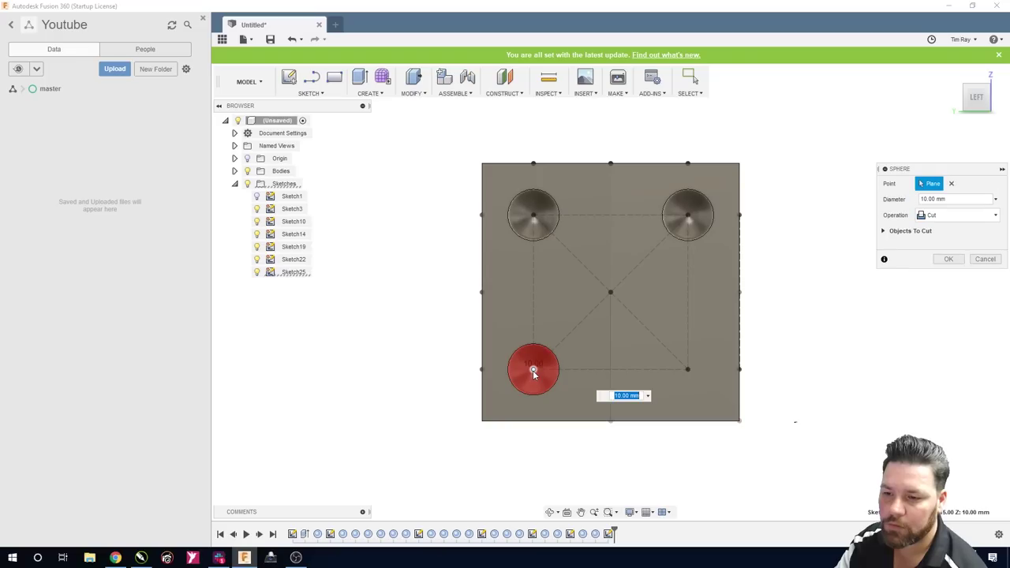
key(Return)
Cut a 10 mm sphere into the left face at the lower-right corner point of the construction square
click(368, 94)
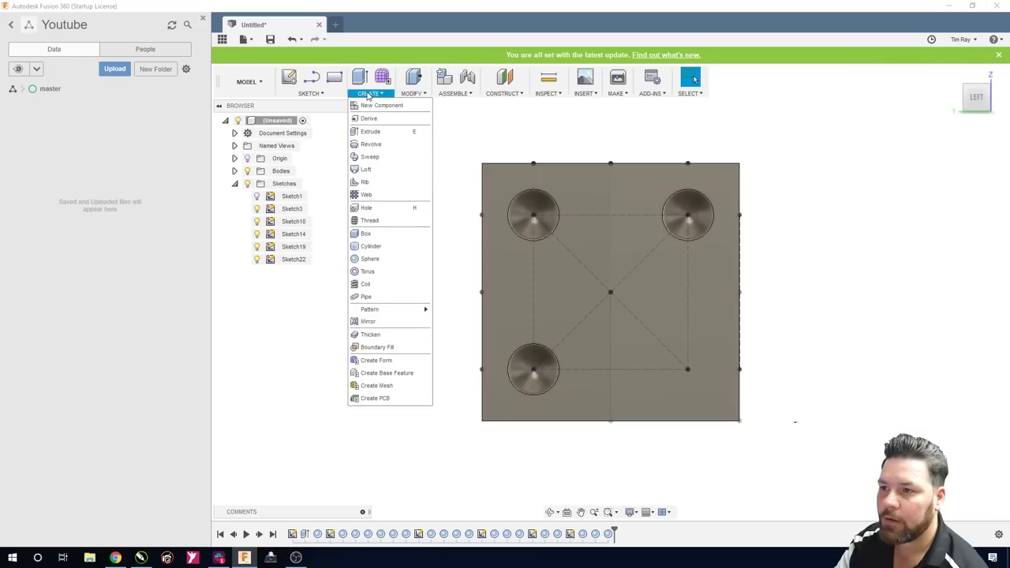
click(374, 262)
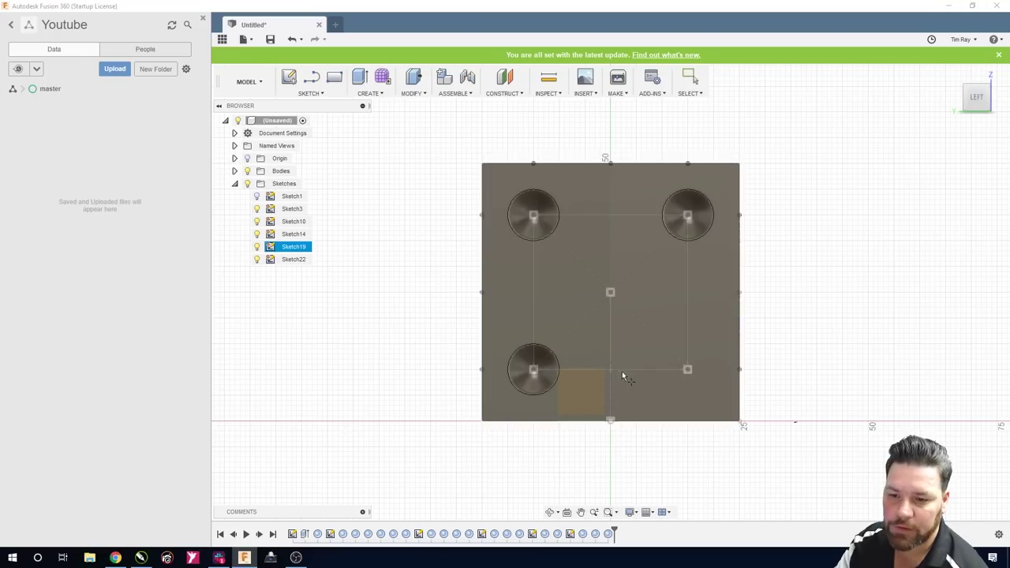
click(689, 369)
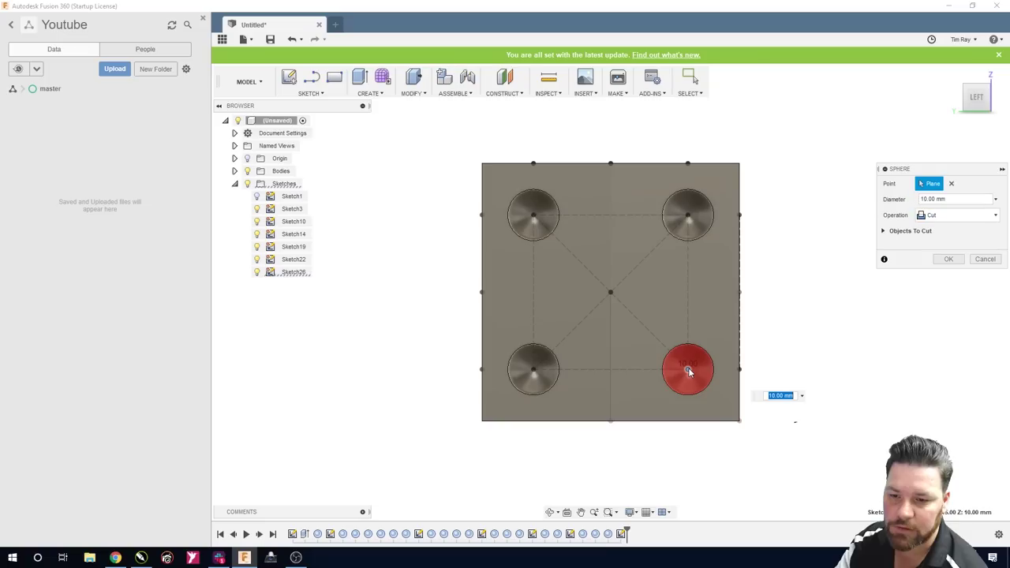
key(Return)
Cut a 10 mm sphere into the left face at its centre point to complete the five-pip pattern
click(515, 251)
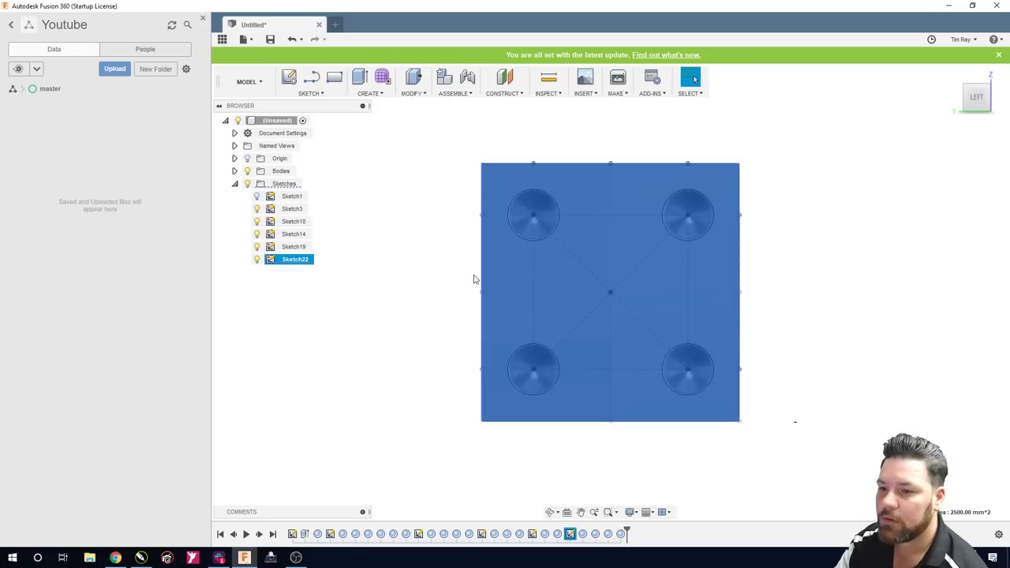
click(369, 94)
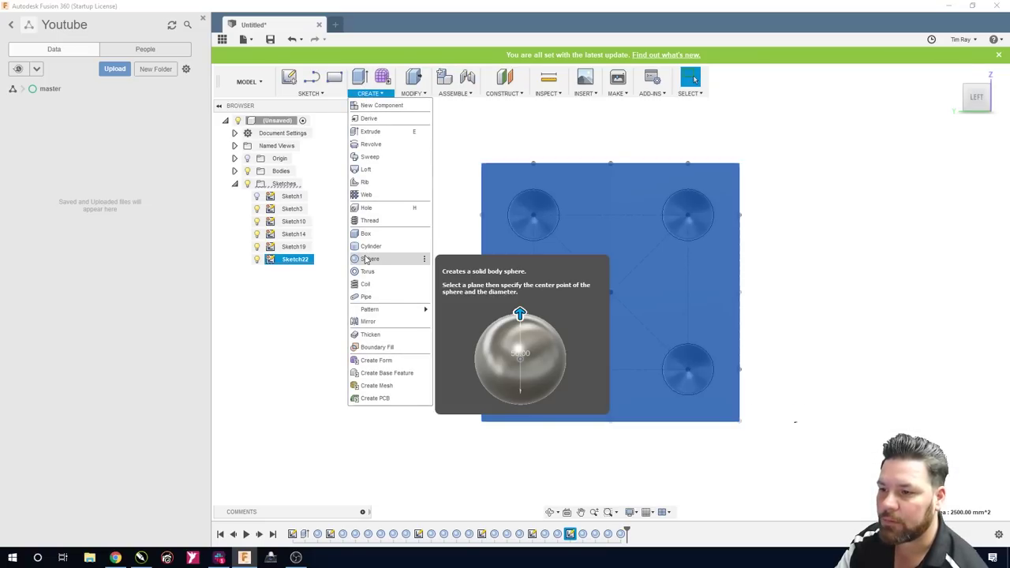
click(368, 259)
click(608, 294)
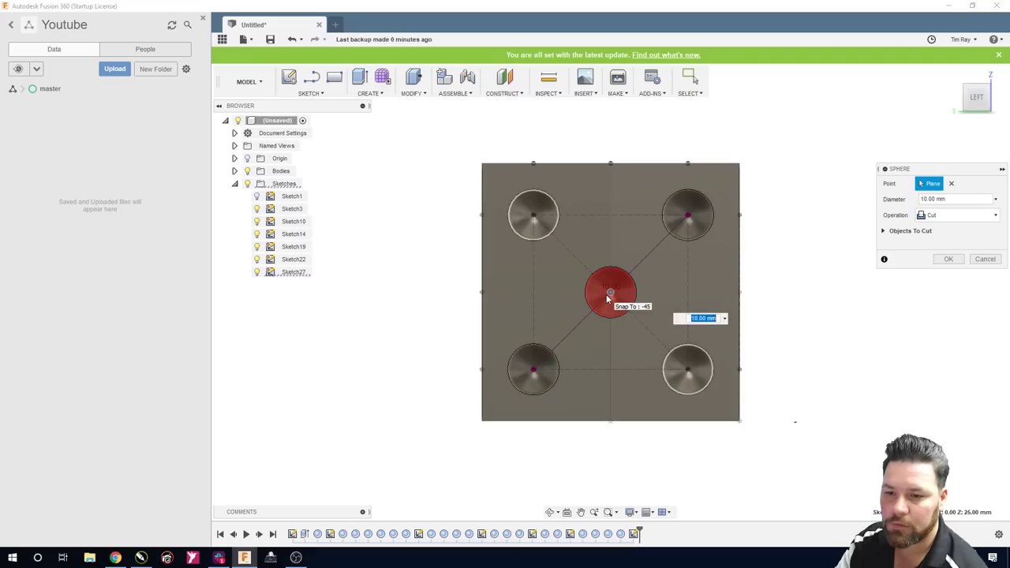
key(Return)
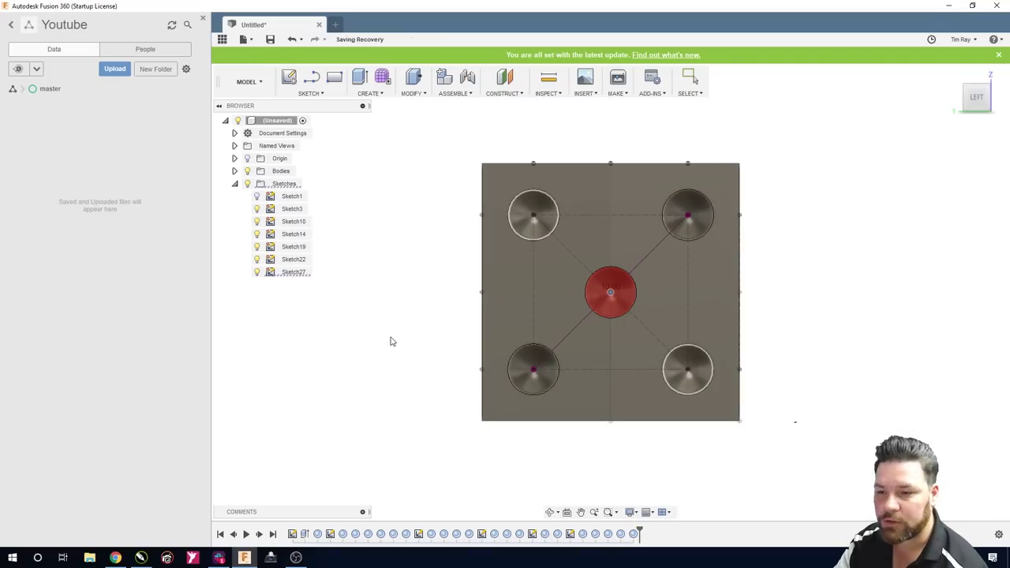
Examine the pips on the cube's faces from several sides and return to the home view
click(551, 511)
drag(394, 314, 500, 362)
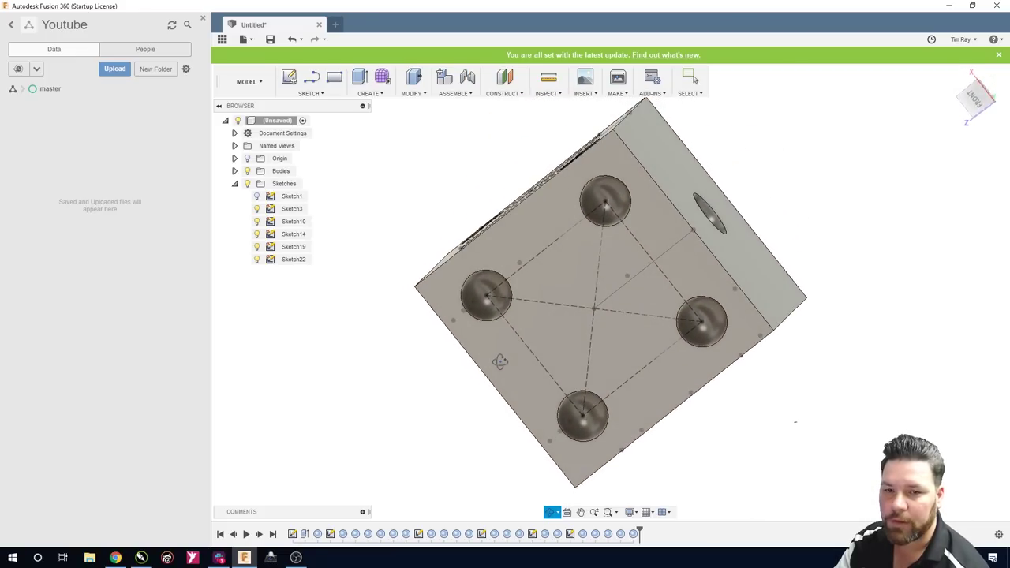
mouse_move(955, 76)
key(Escape)
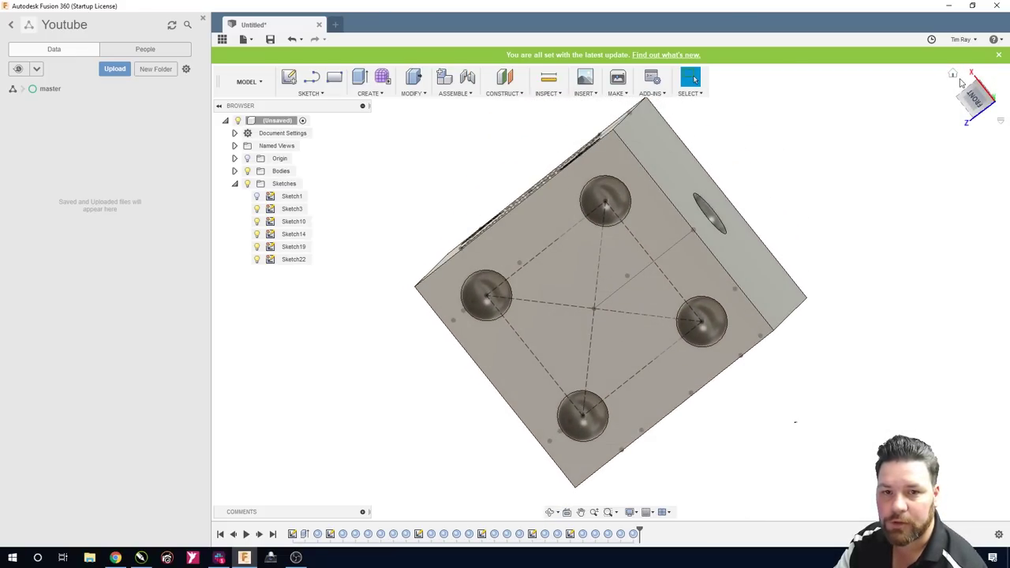
click(952, 73)
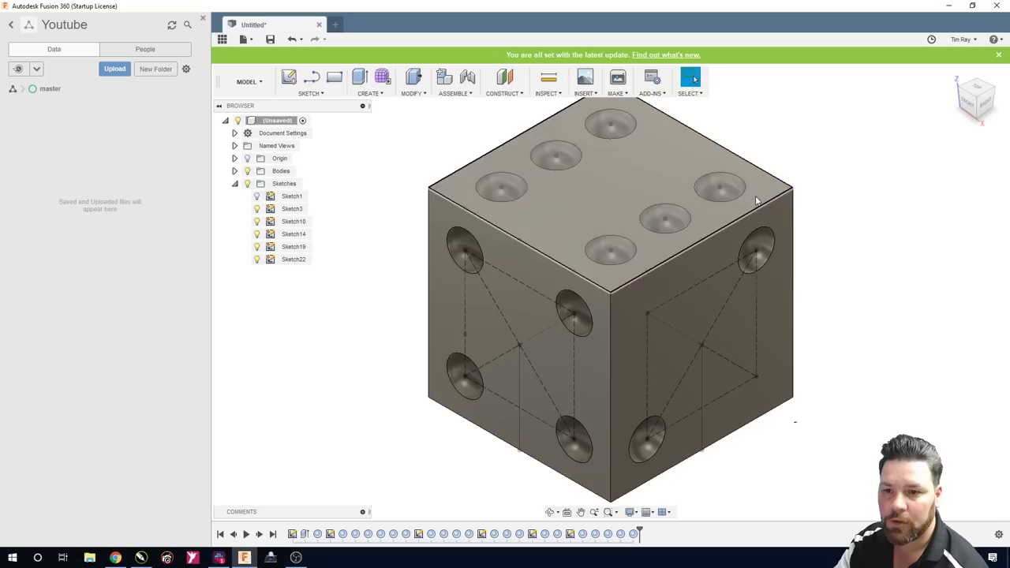
scroll(332, 357, up, 1)
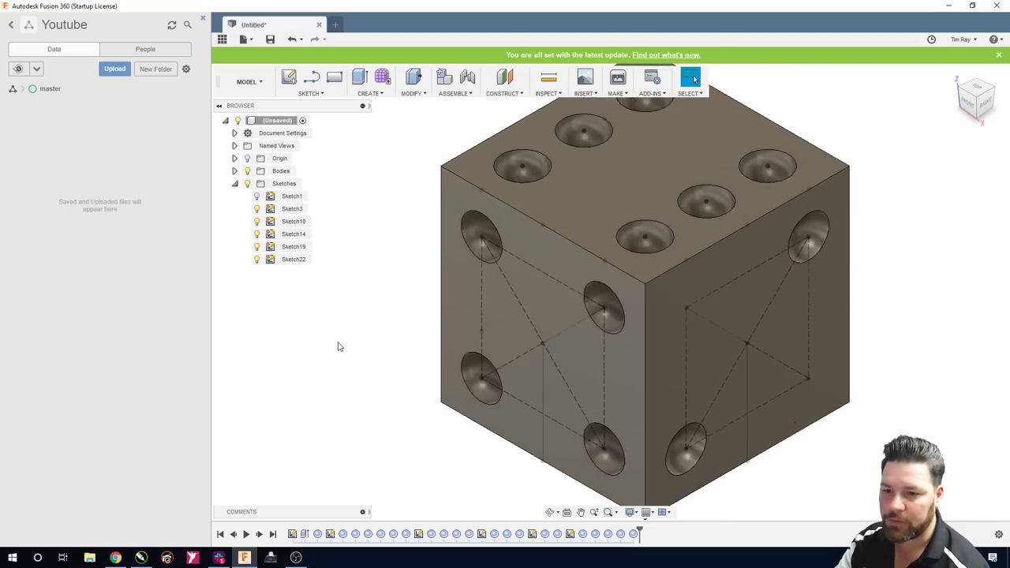
scroll(339, 348, down, 3)
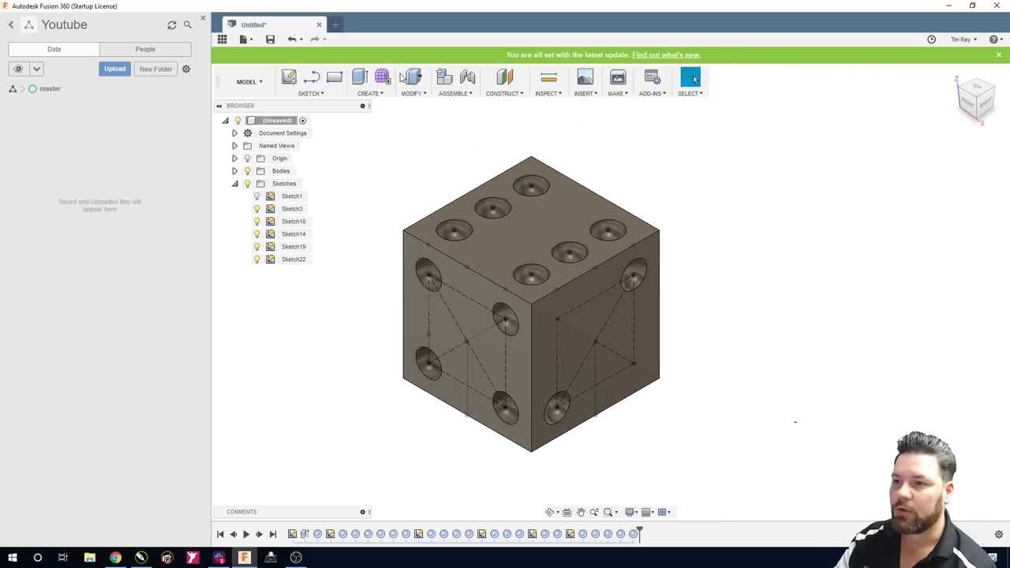
Start a constant-radius fillet and select the four edges around the cube's top face
click(373, 94)
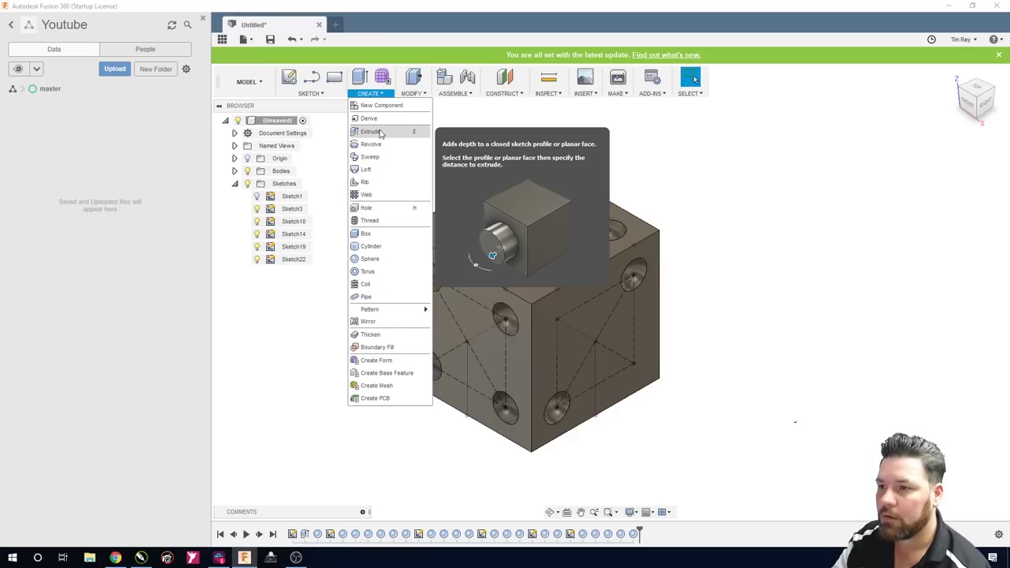
click(418, 93)
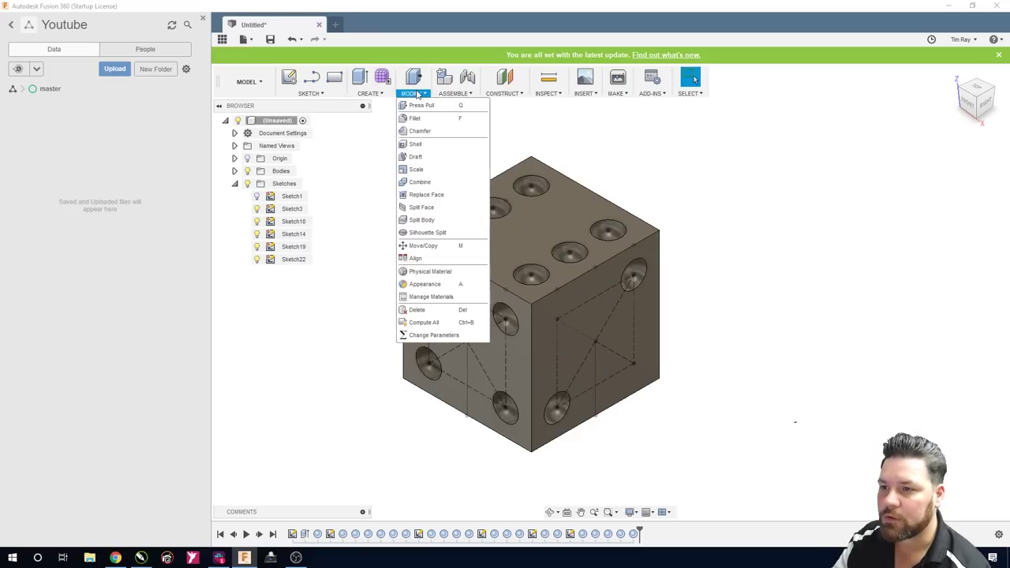
click(447, 119)
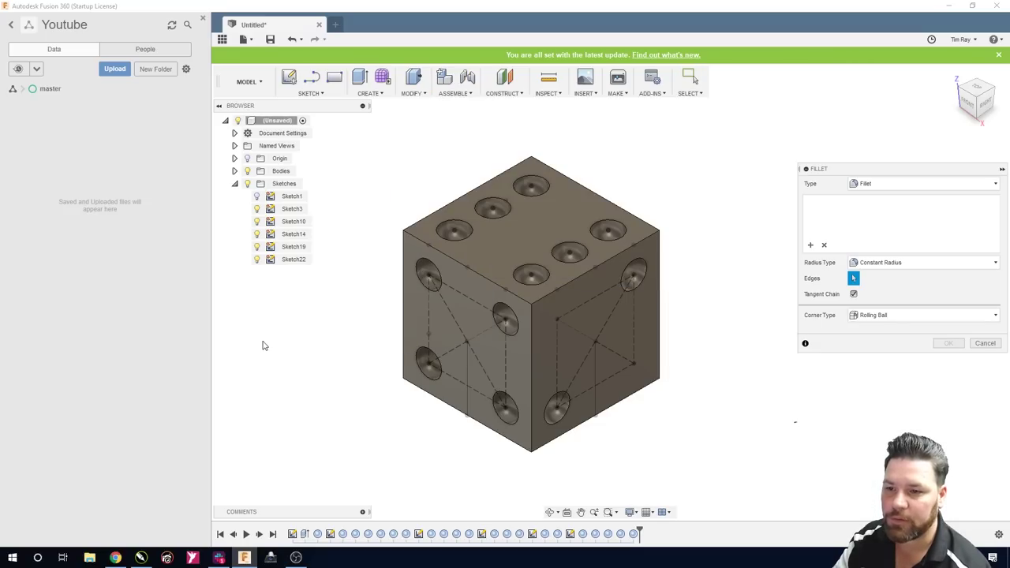
click(480, 273)
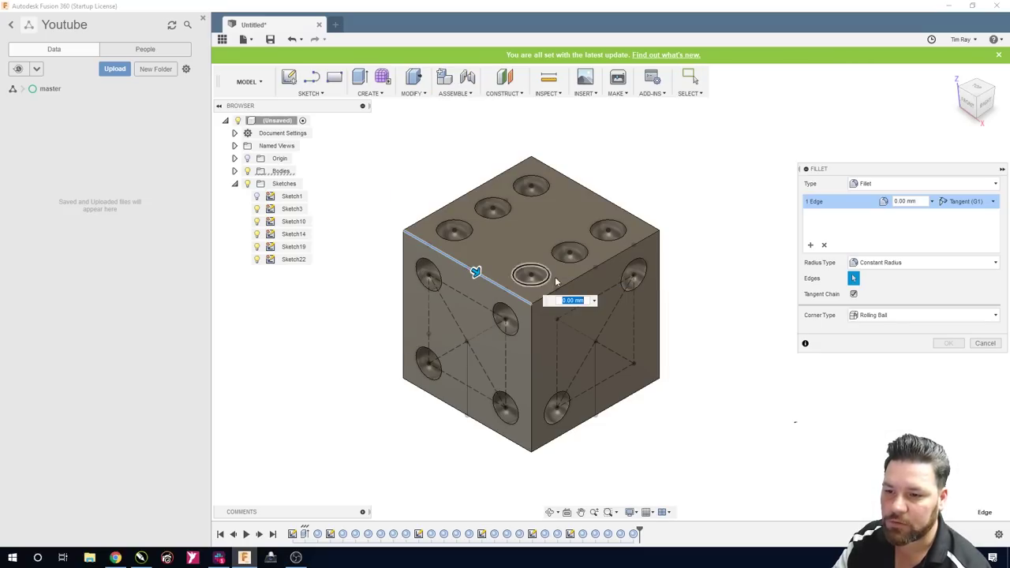
click(587, 270)
click(598, 194)
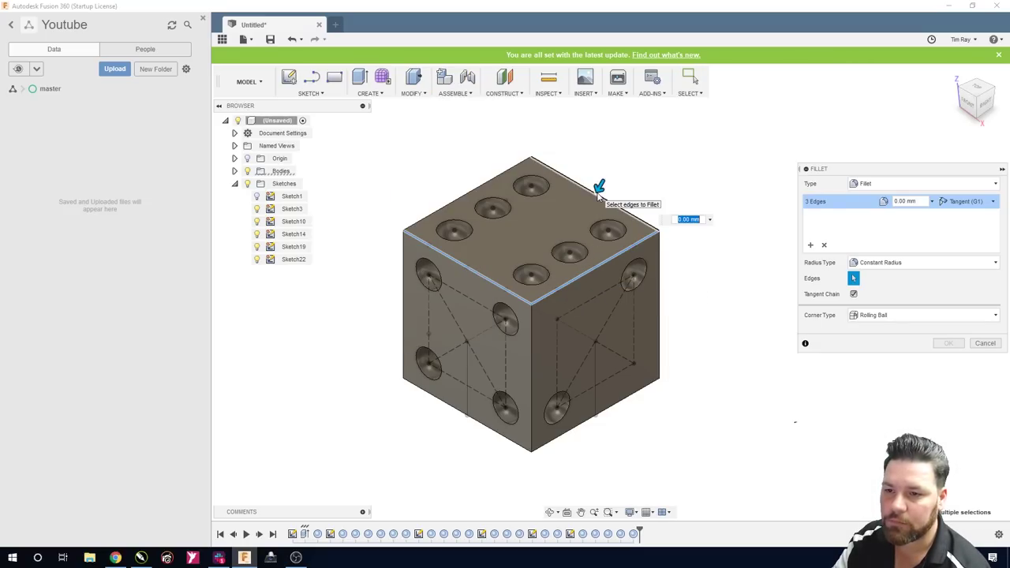
click(473, 191)
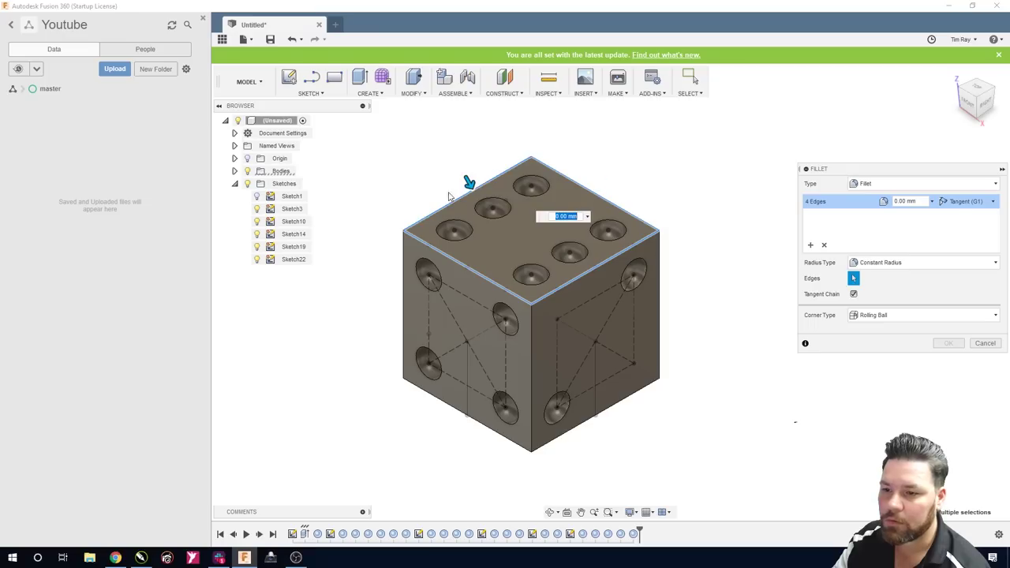
Add the three visible vertical edges and the two visible bottom edges of the cube to the fillet selection
click(533, 376)
click(404, 345)
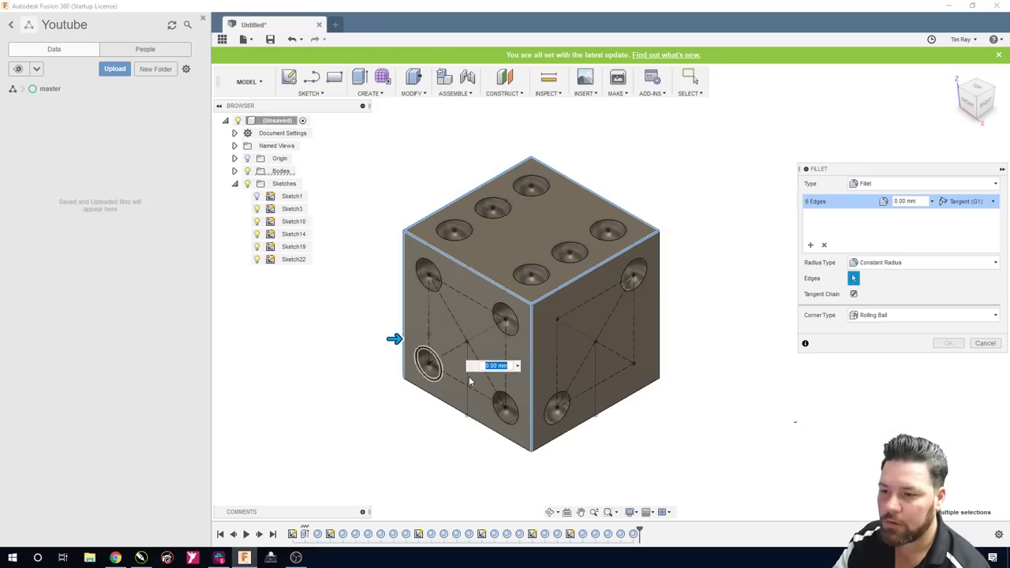
click(659, 324)
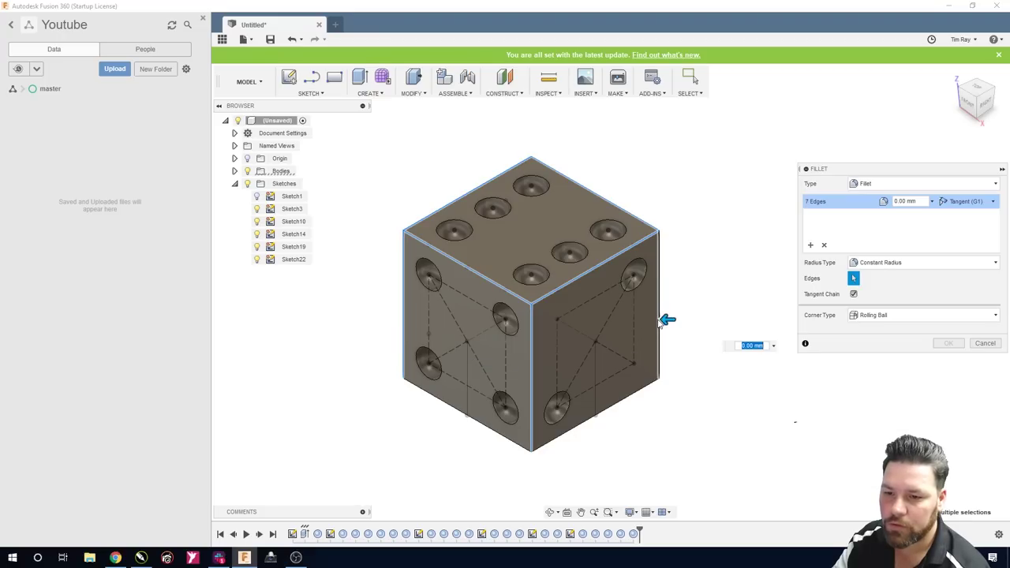
click(620, 402)
click(498, 443)
Bring the cube's underside and back into view to reach the edges missing from the fillet selection
click(552, 512)
drag(492, 442, 794, 325)
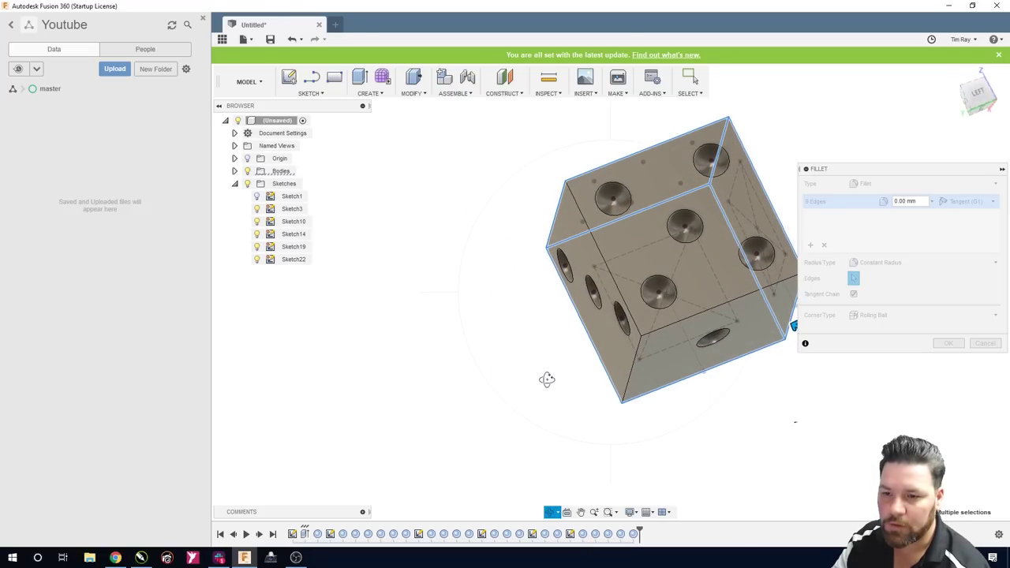
drag(447, 372, 522, 267)
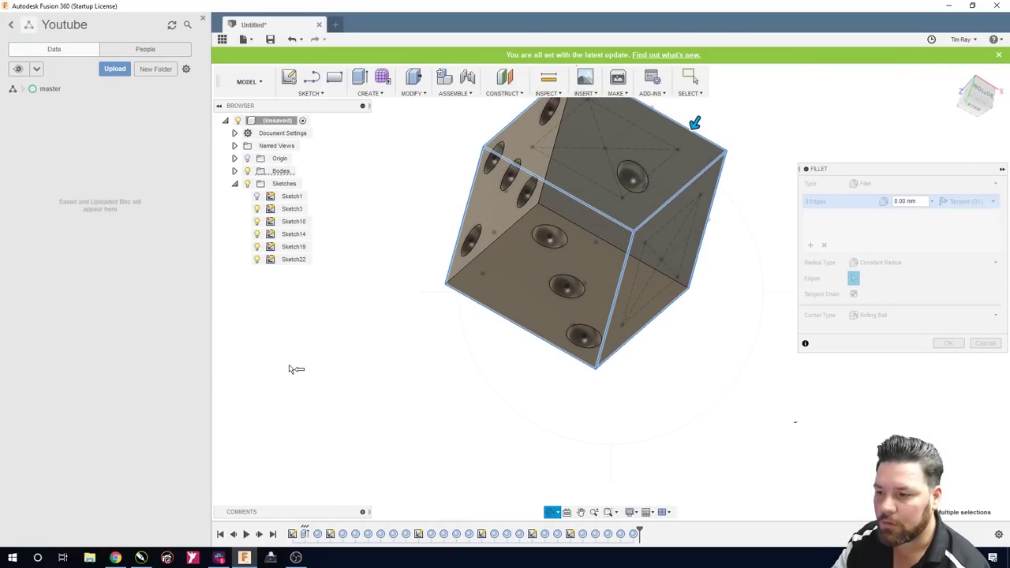
key(Escape)
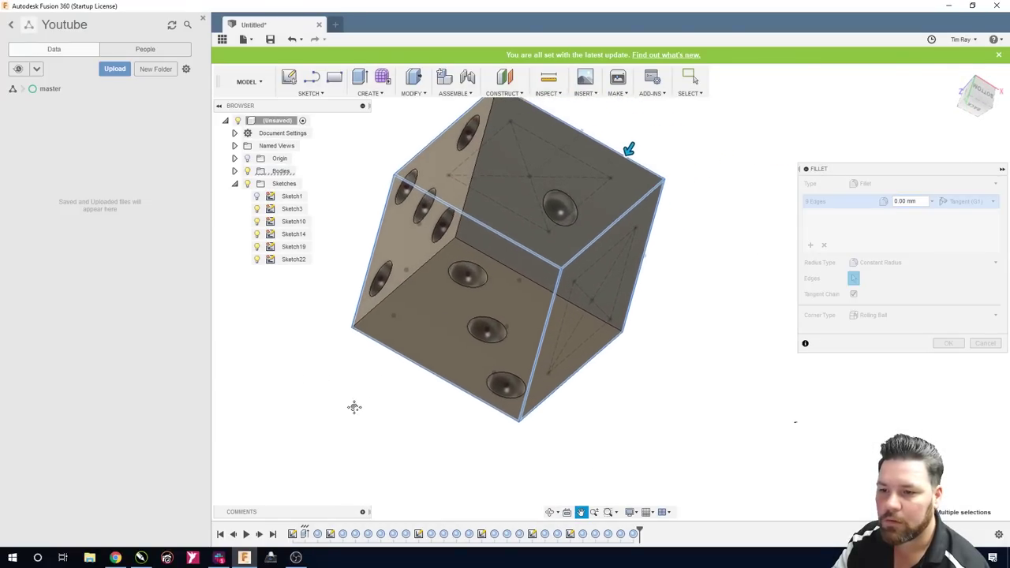